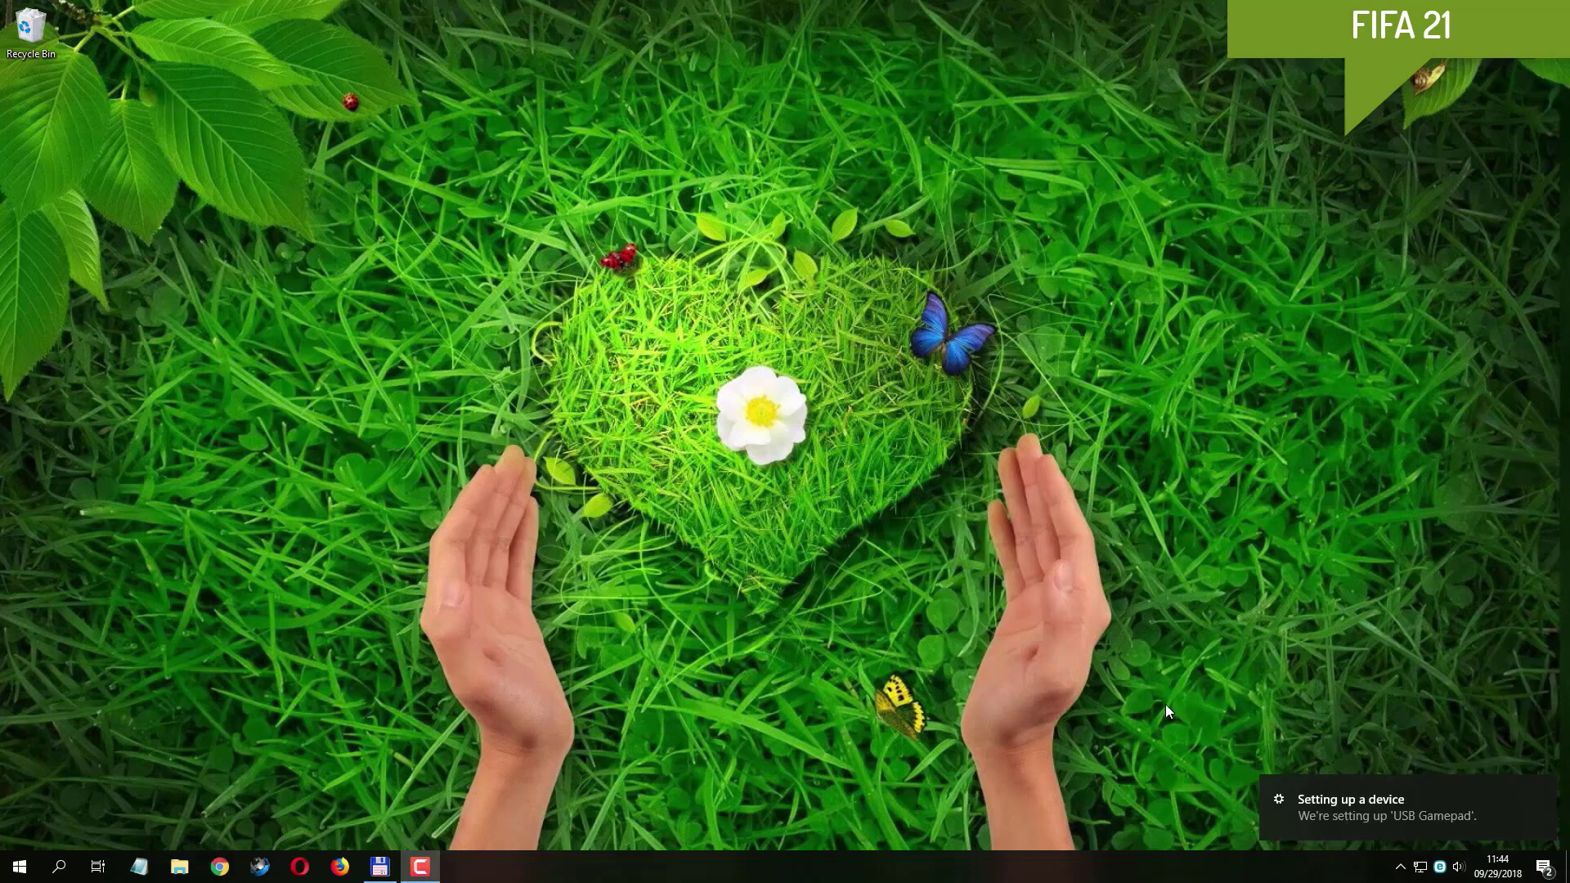
- Open the Bluetooth & other devices settings and check the USB Gamepad entry under Other devices
click(1330, 803)
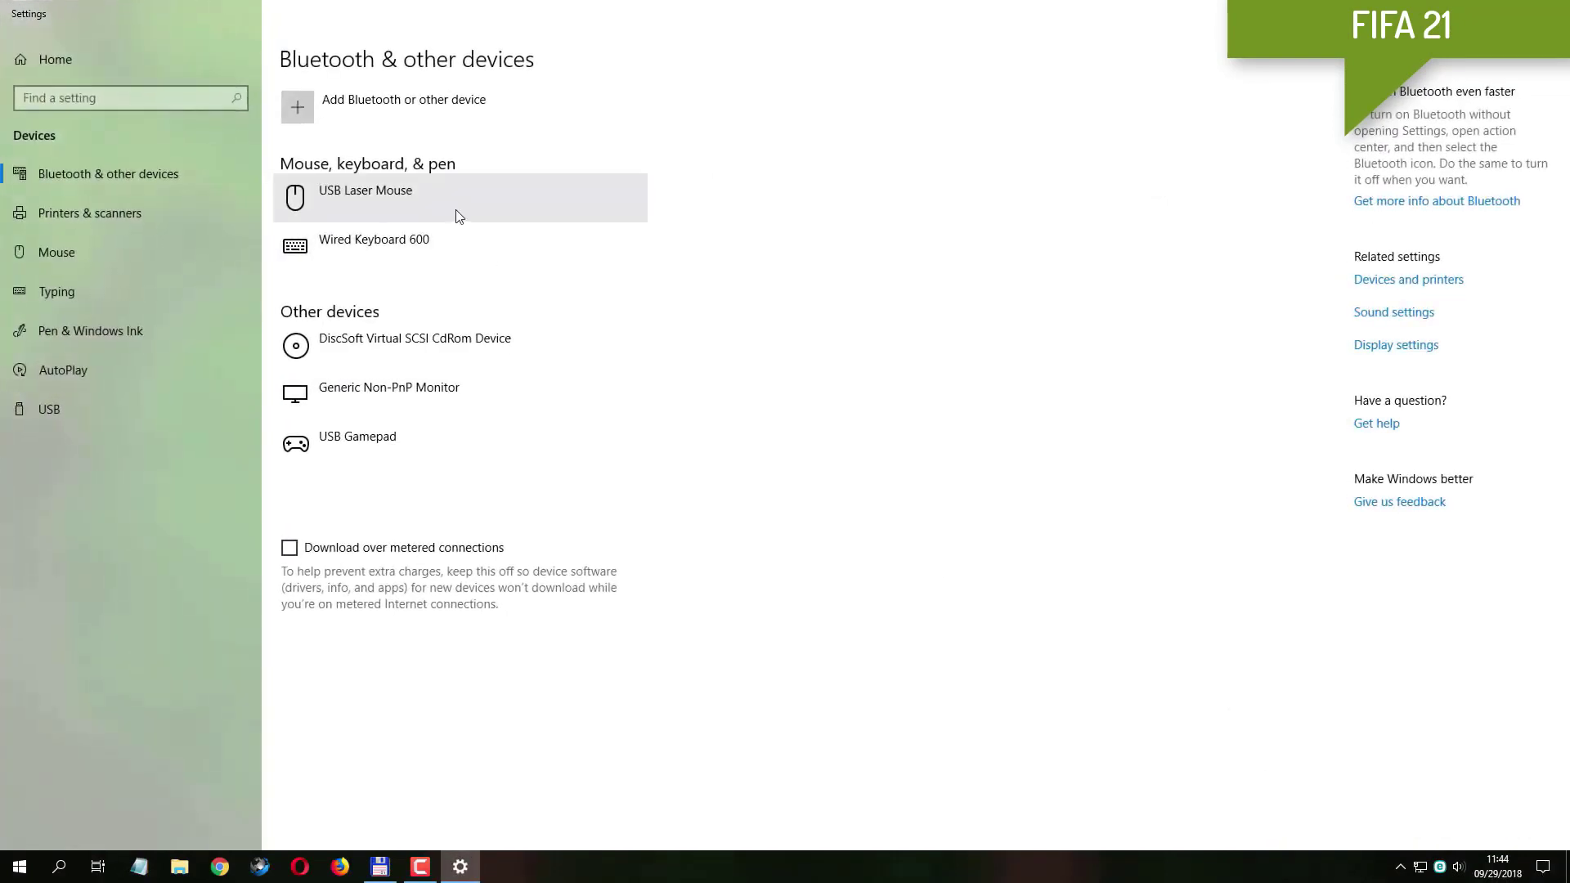
click(446, 440)
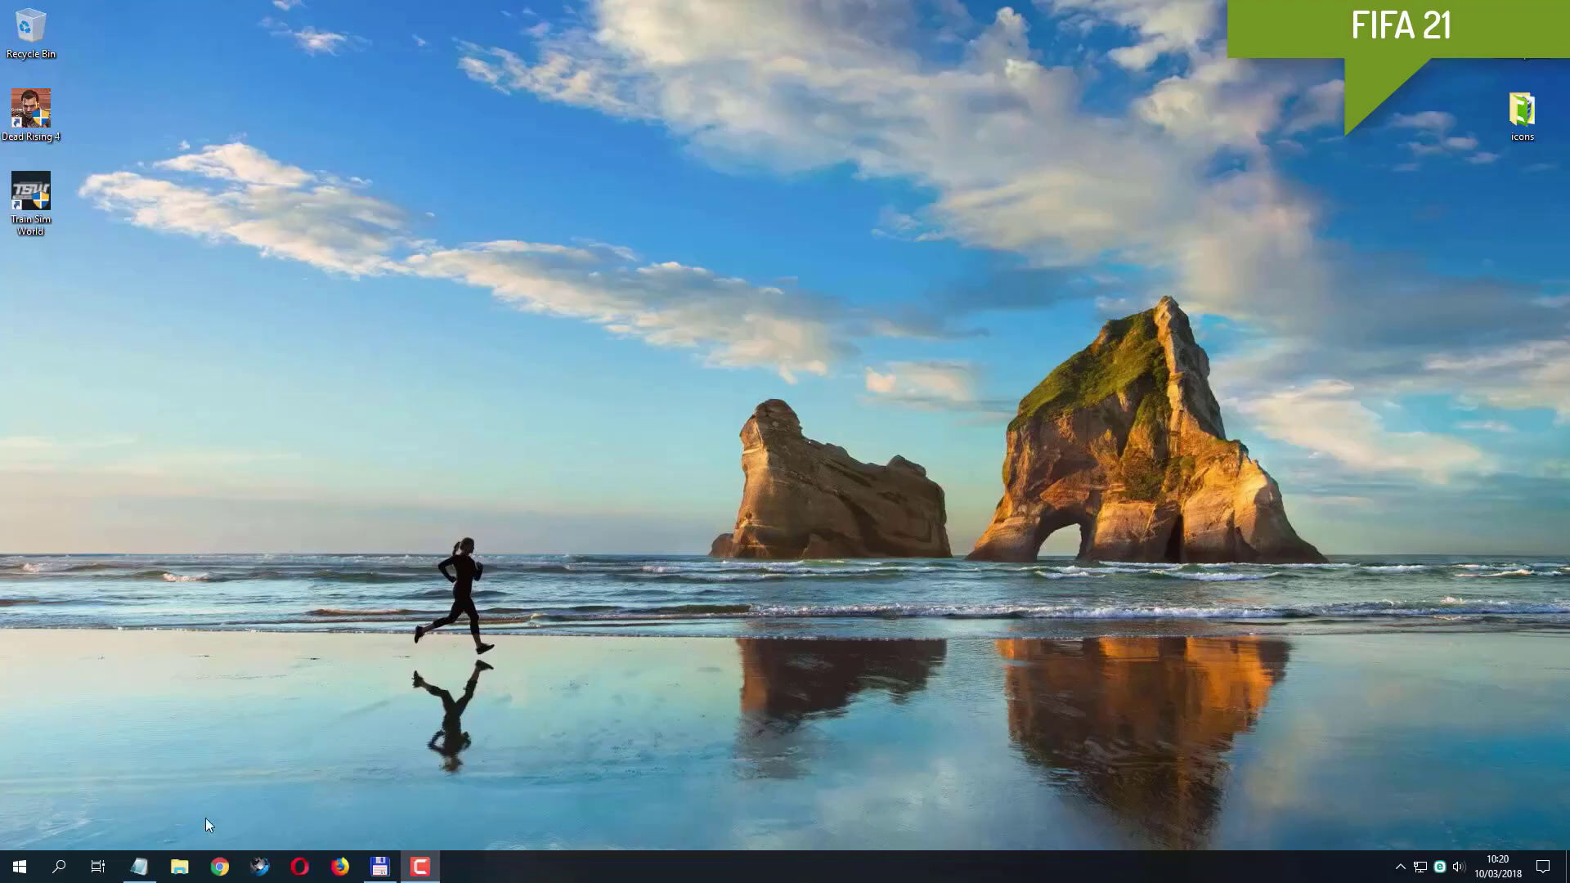
- Open the Downloads folder in File Explorer, select the x360ce_x64 archive and move the window clear of the desktop shortcuts
click(180, 868)
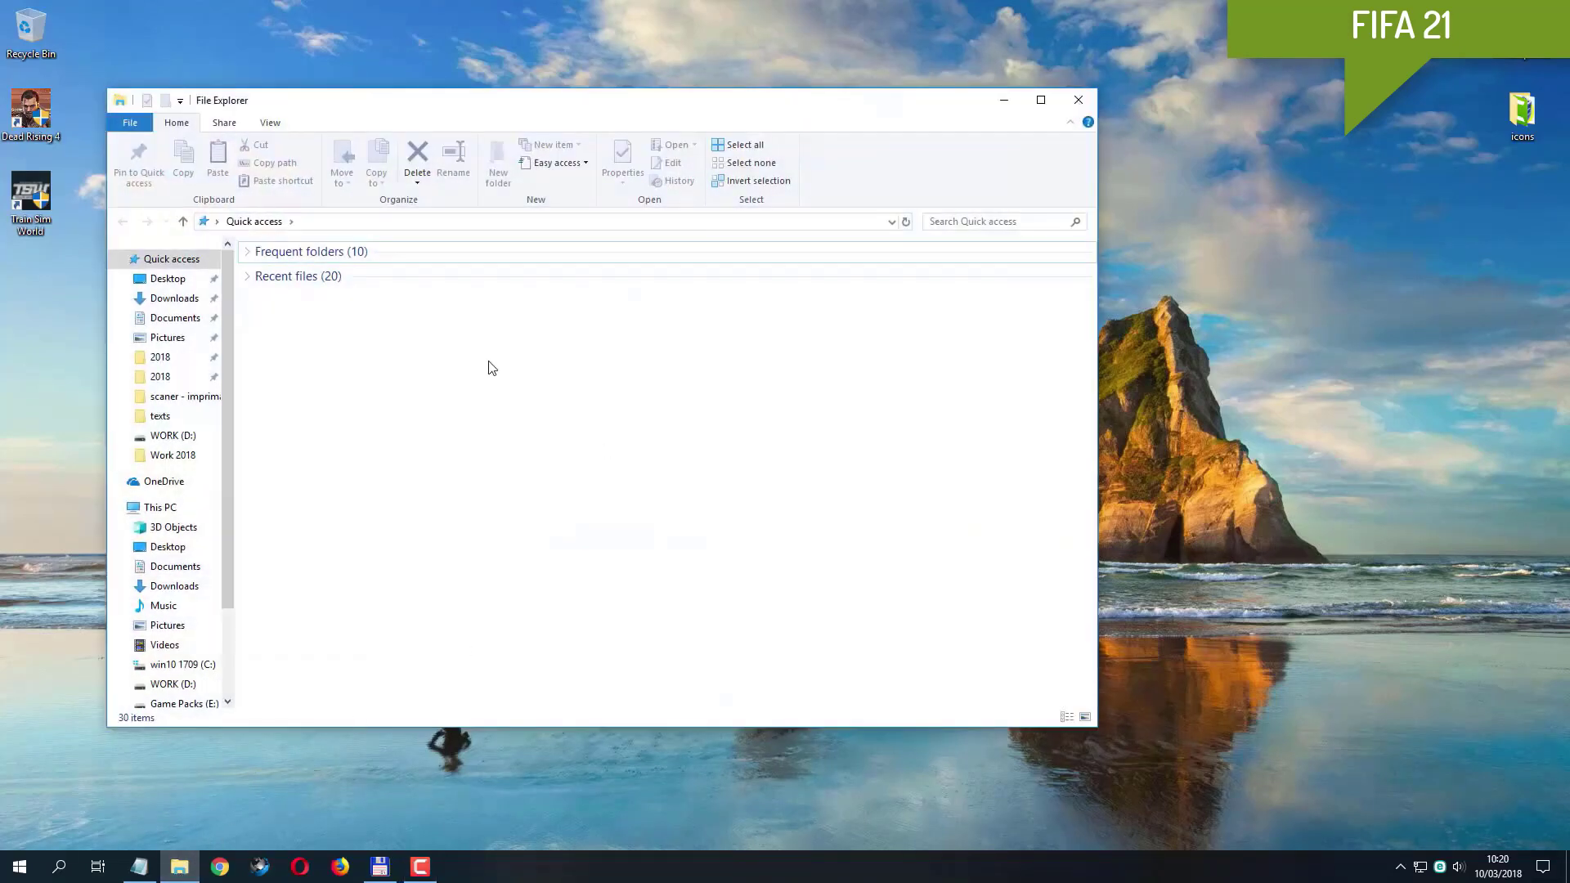
click(184, 302)
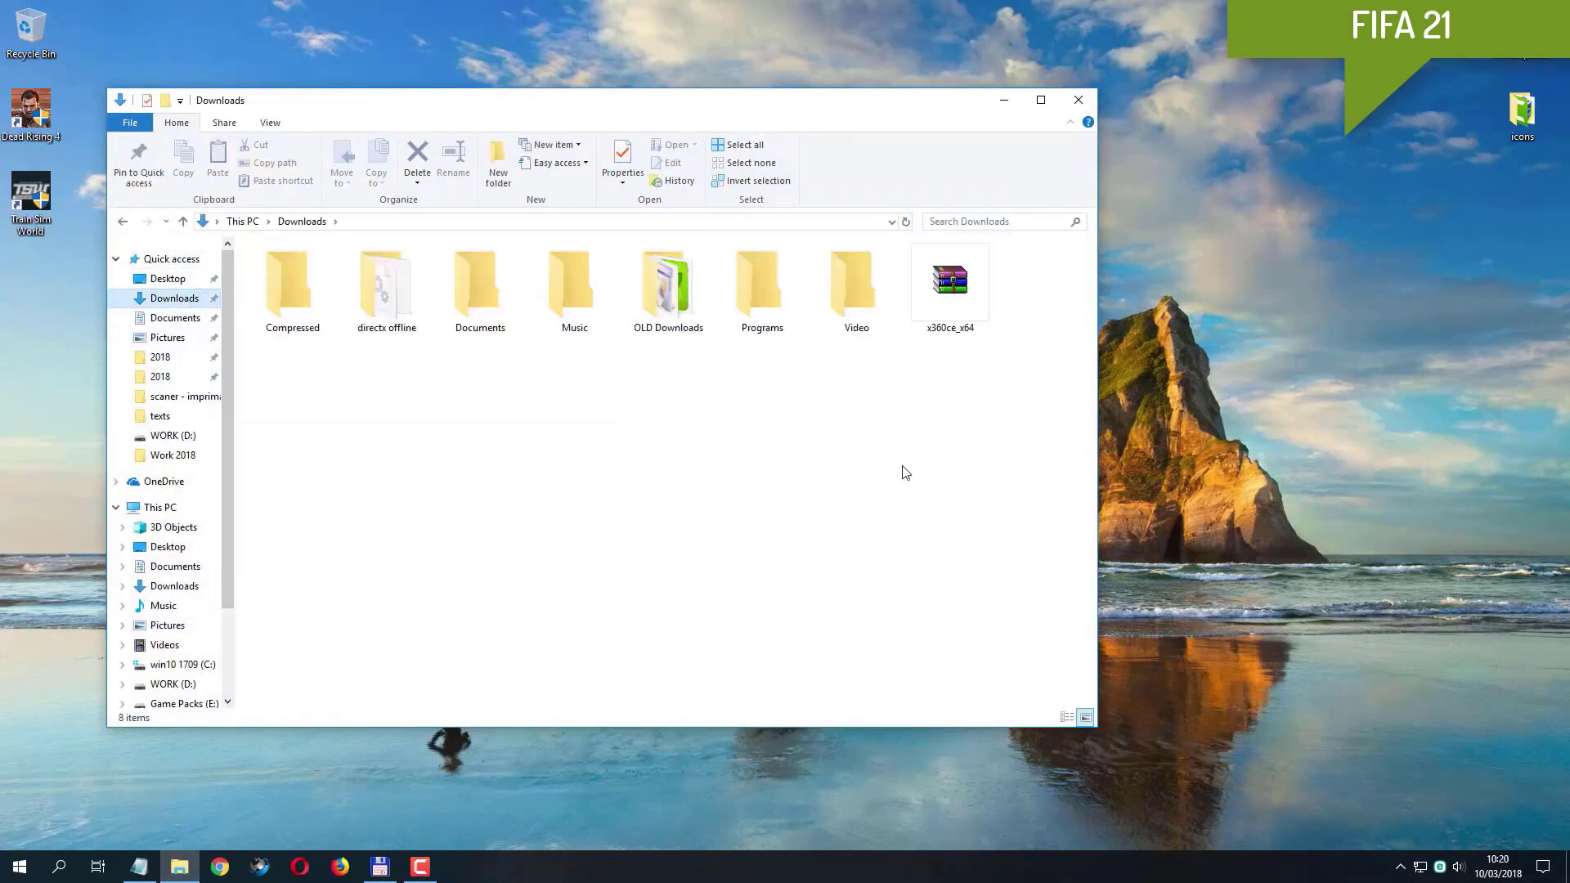
click(948, 293)
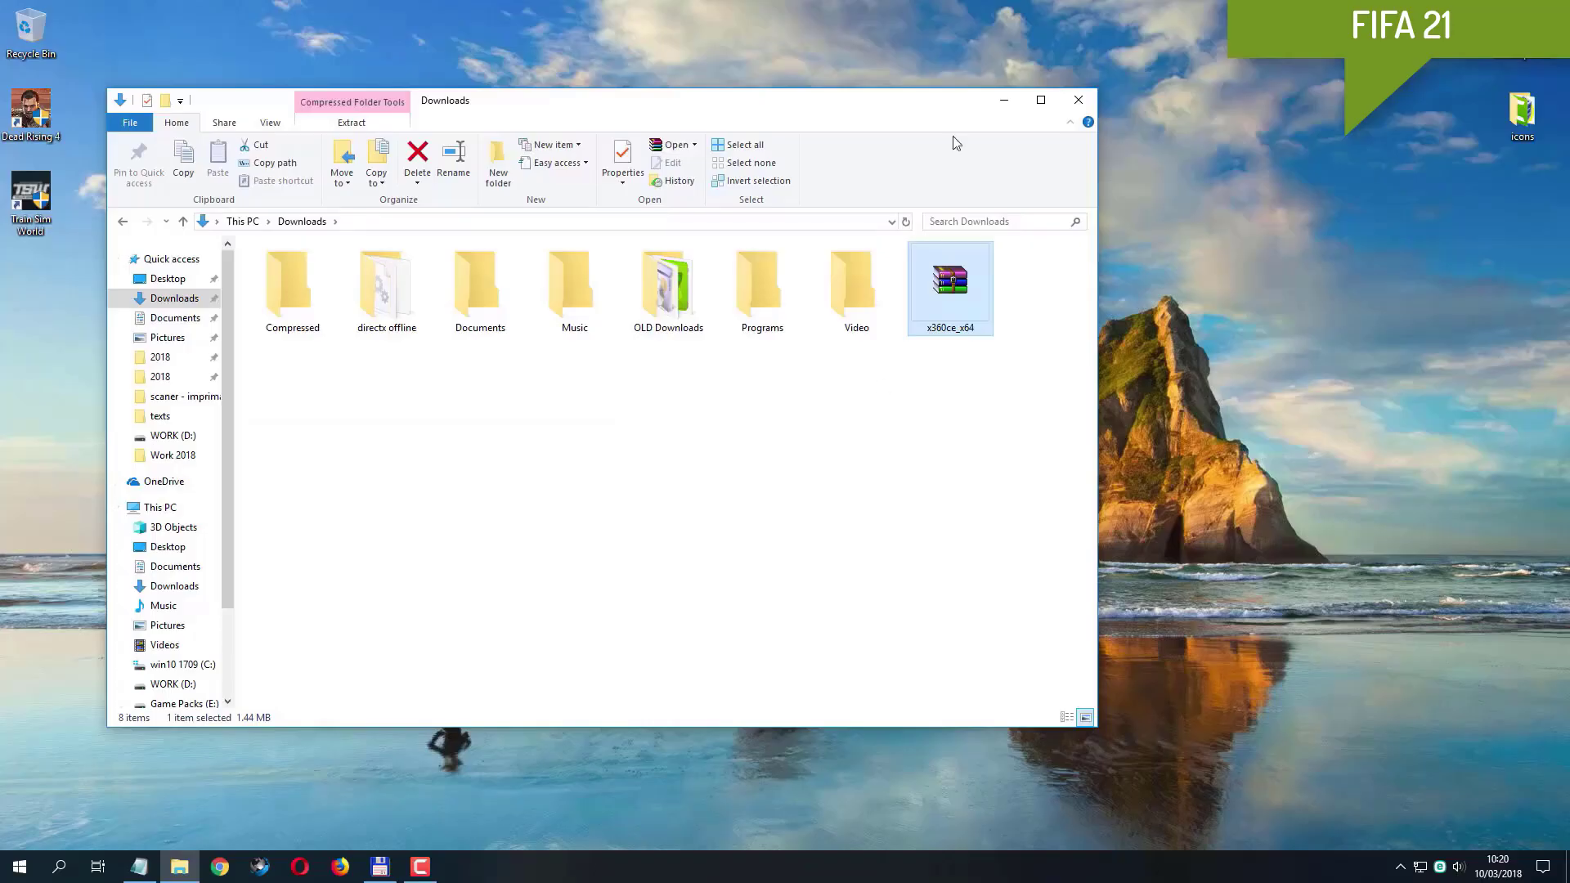
drag(879, 102, 969, 30)
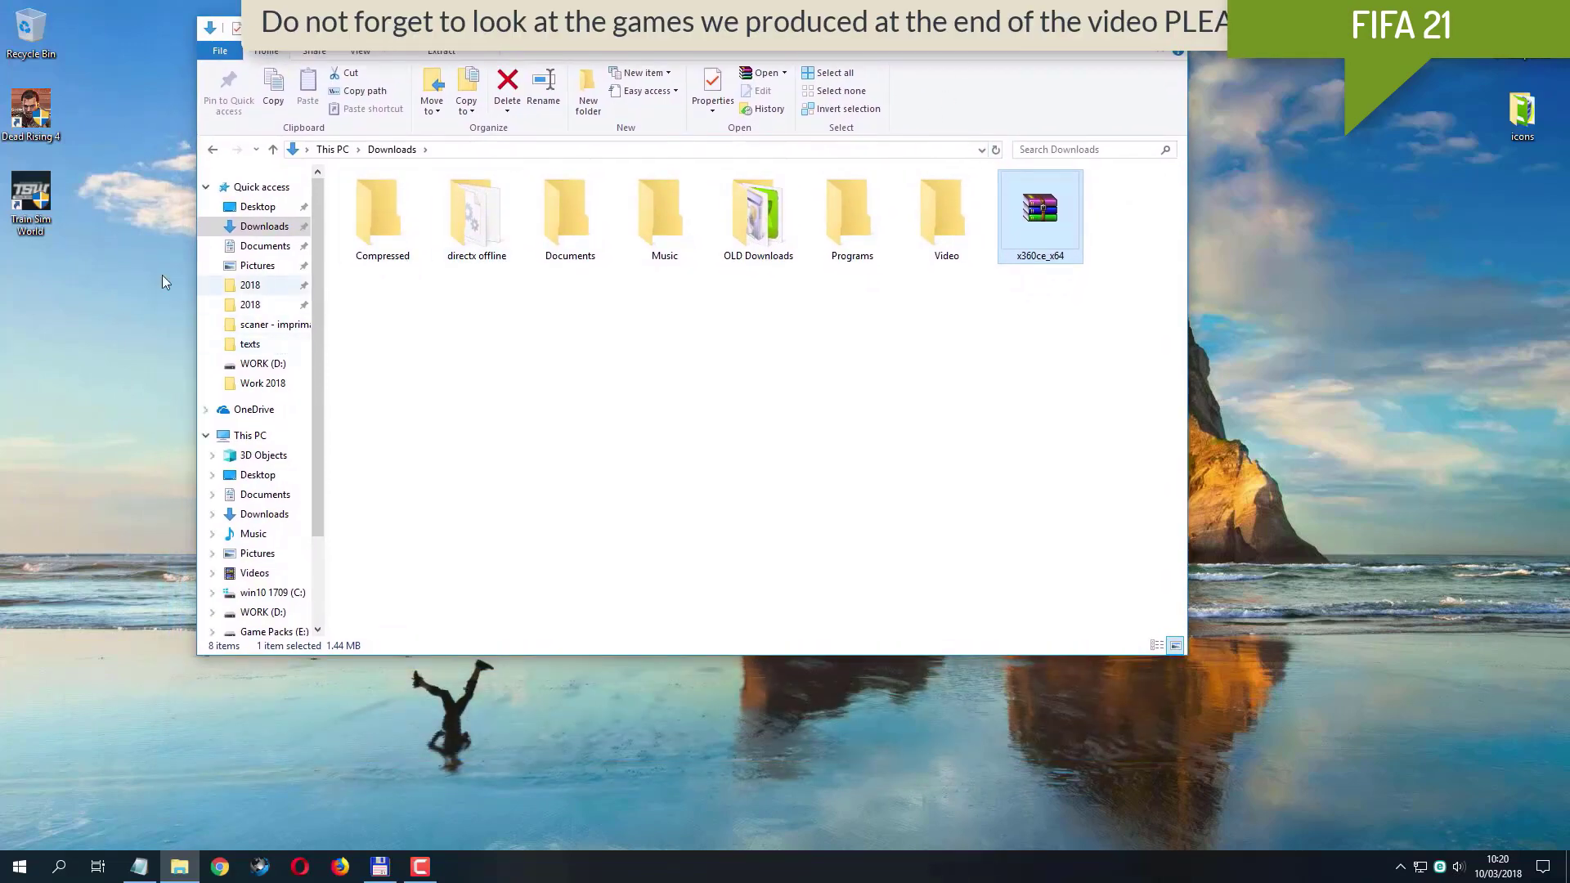
- Open the Dead Rising 4 installation folder from its desktop shortcut and place its window so the Downloads archive stays reachable
click(56, 114)
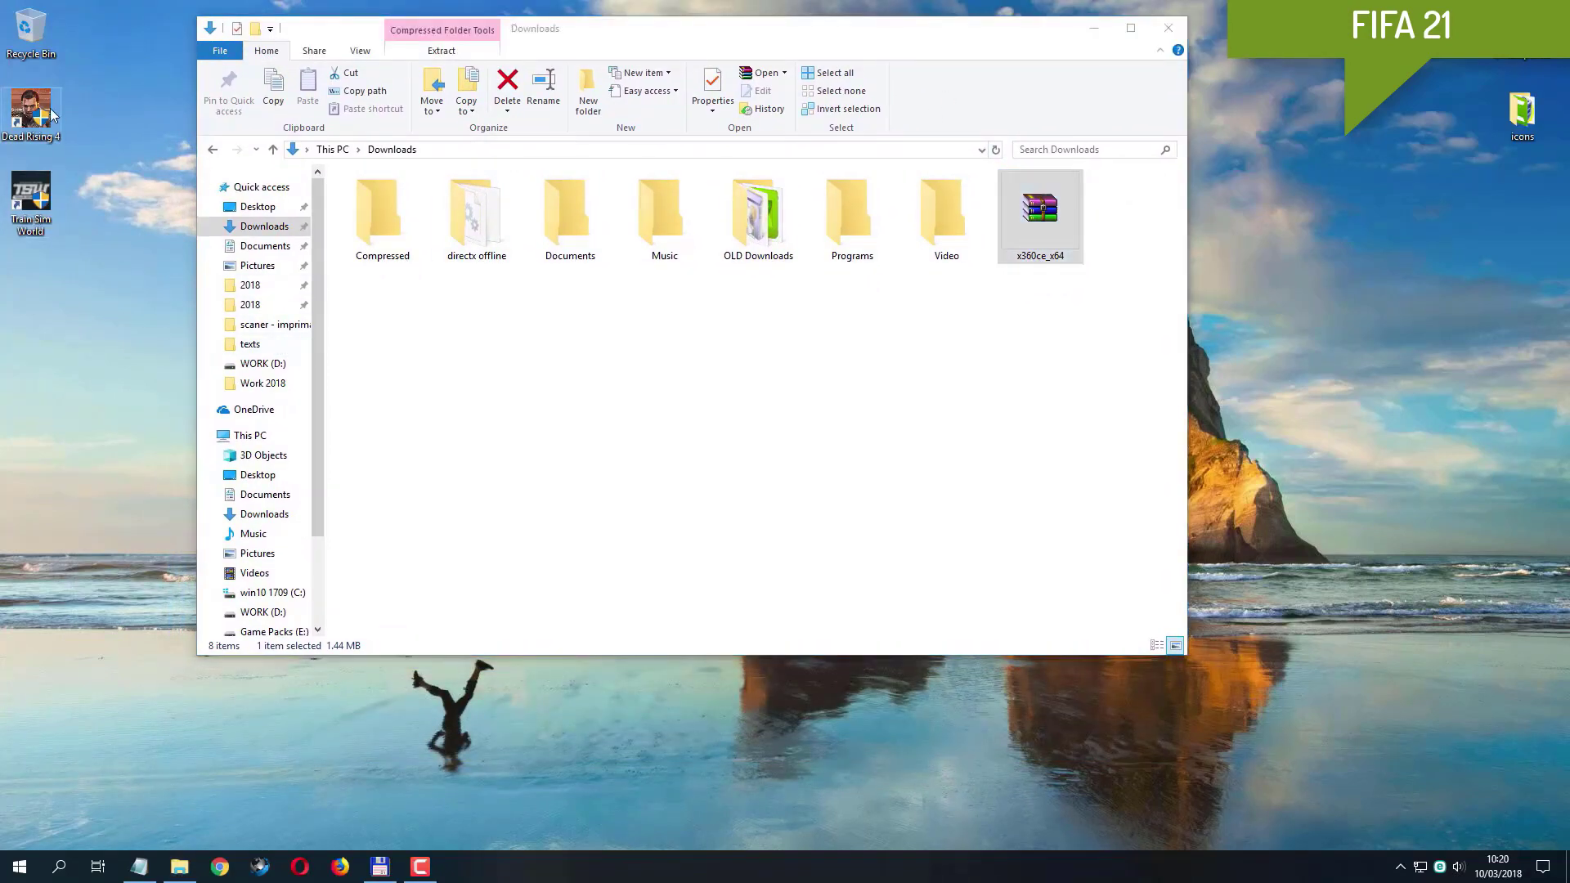
right_click(44, 114)
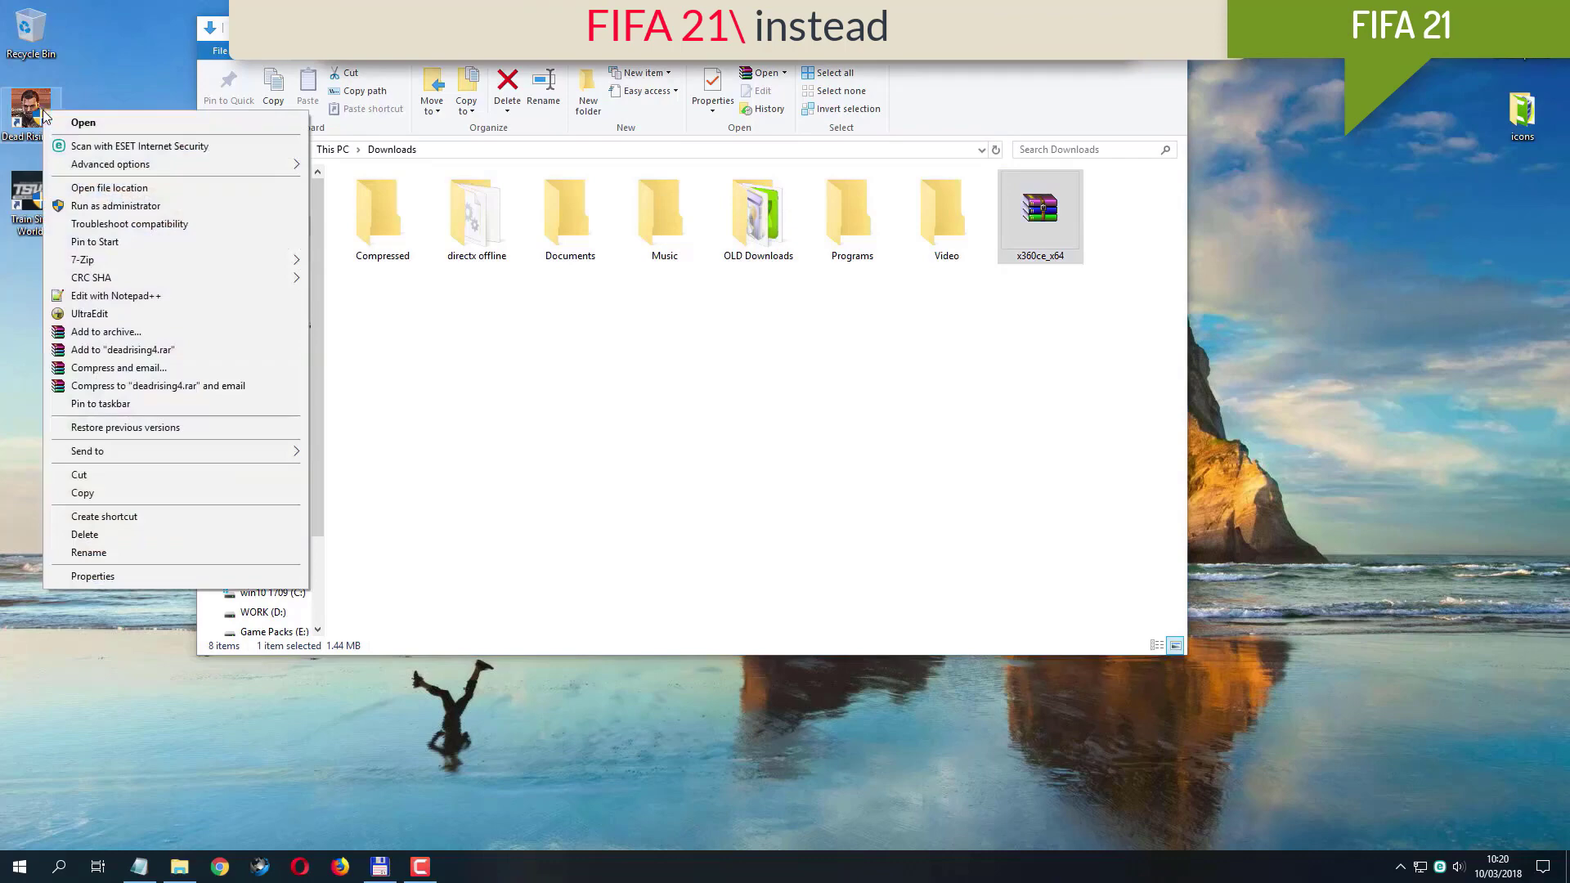
click(125, 188)
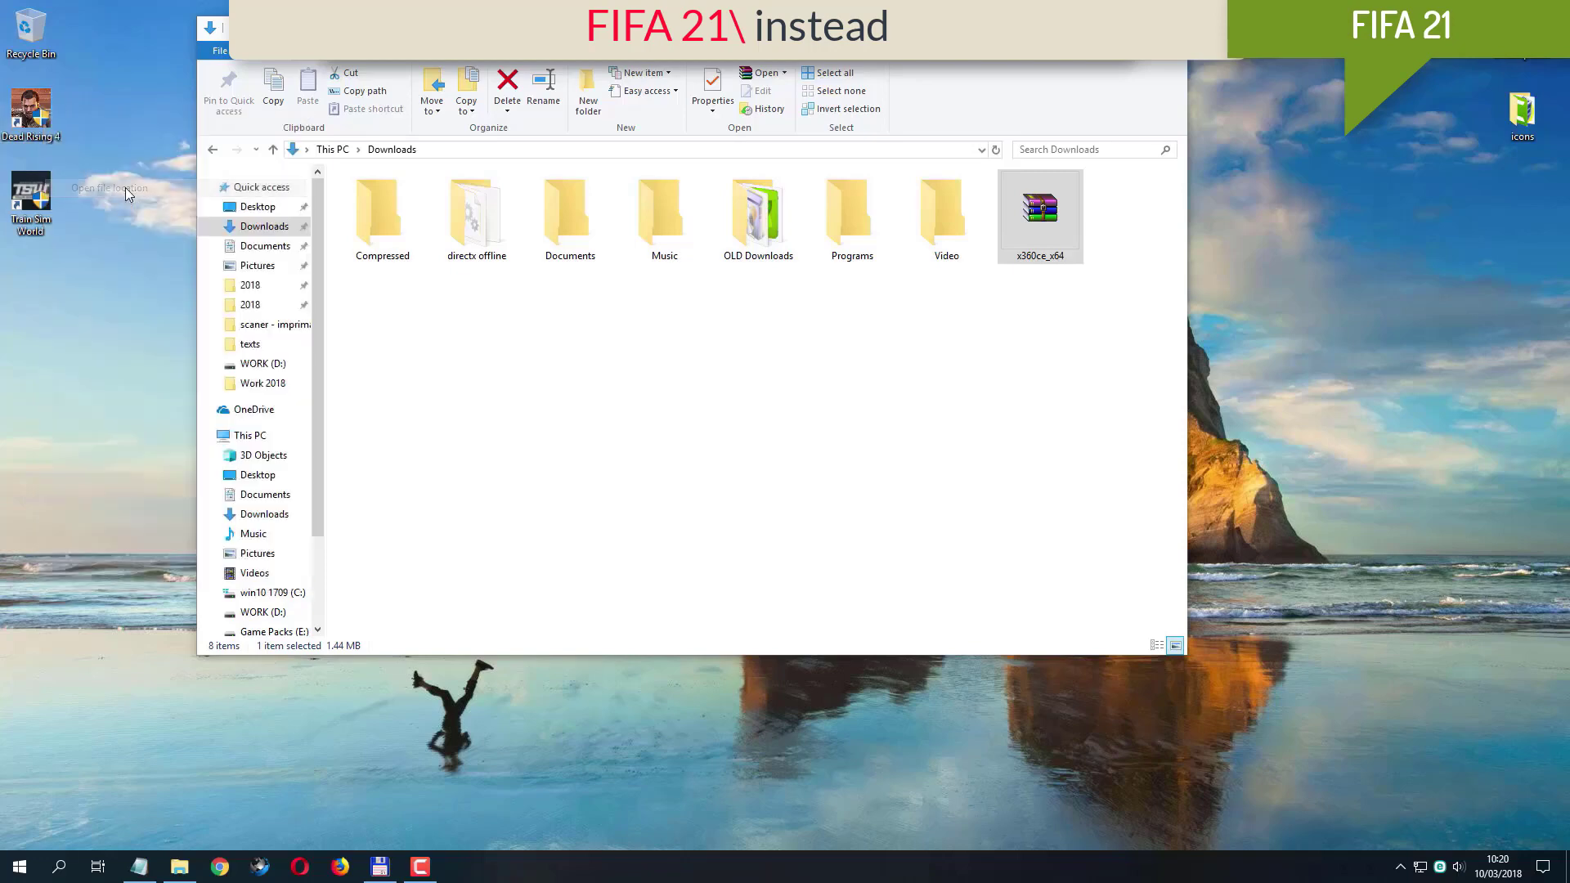
drag(627, 71, 903, 310)
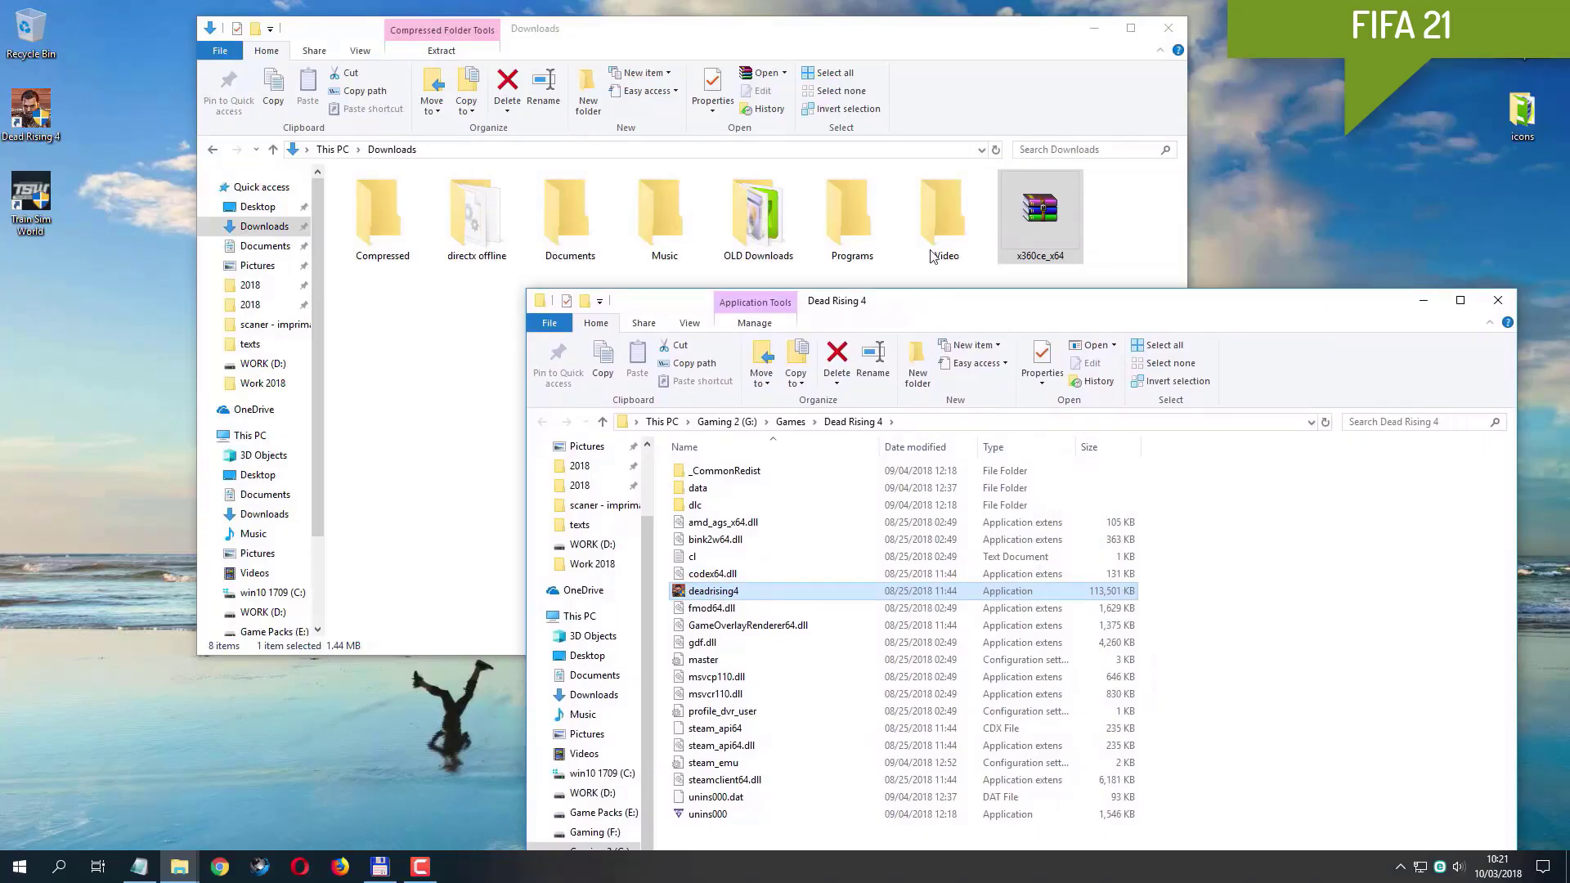
- Copy the x360ce_x64 archive from Downloads into the Dead Rising 4 game folder
click(1048, 234)
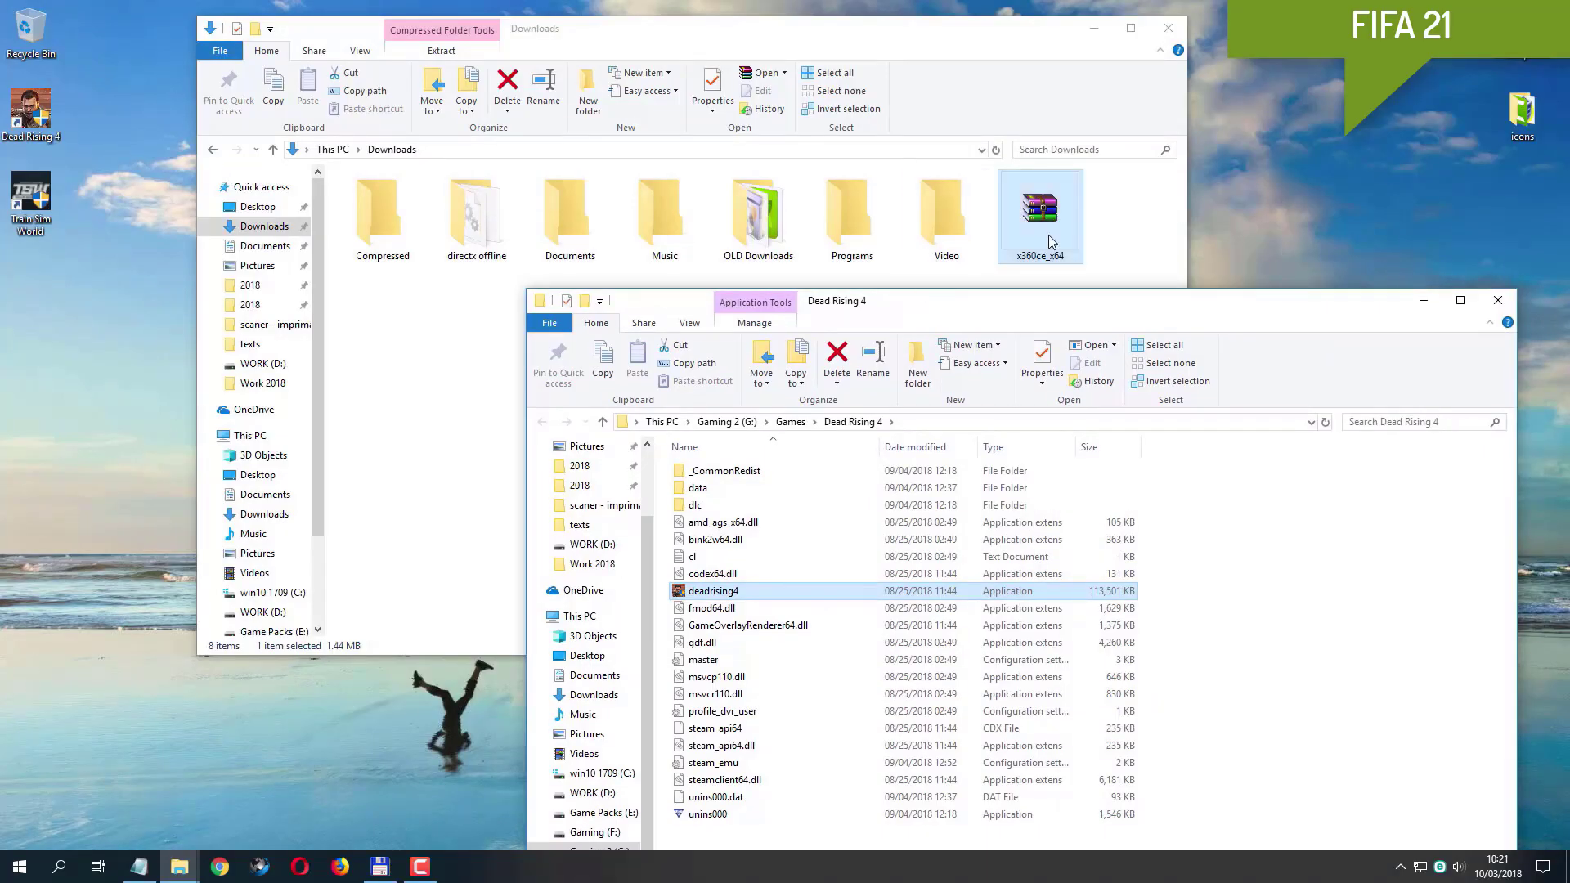
drag(1044, 233, 1378, 666)
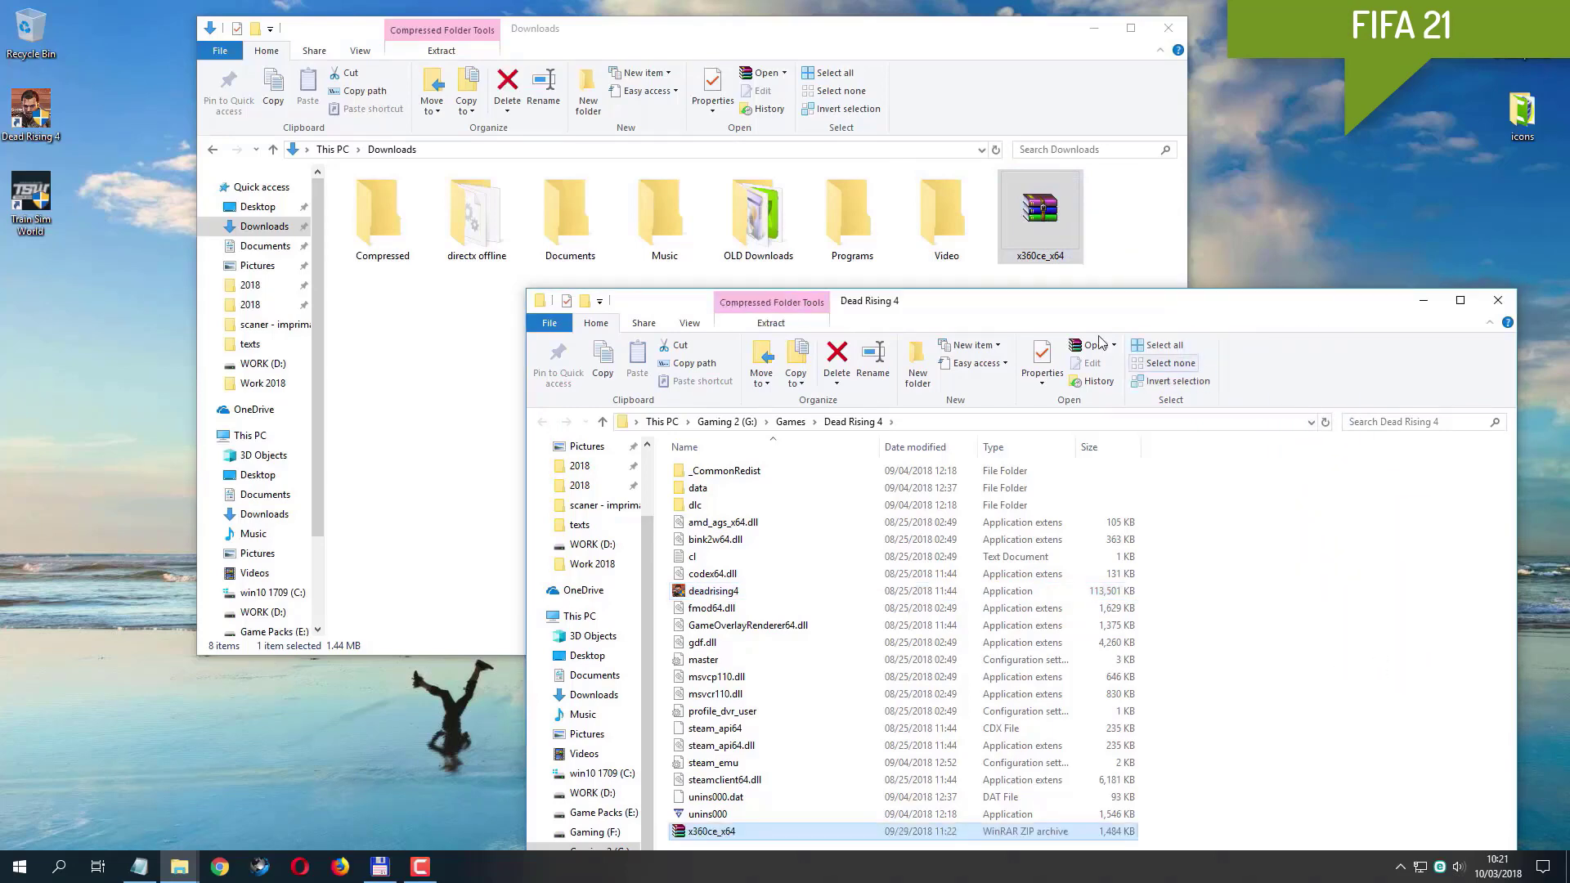
drag(1059, 320, 961, 309)
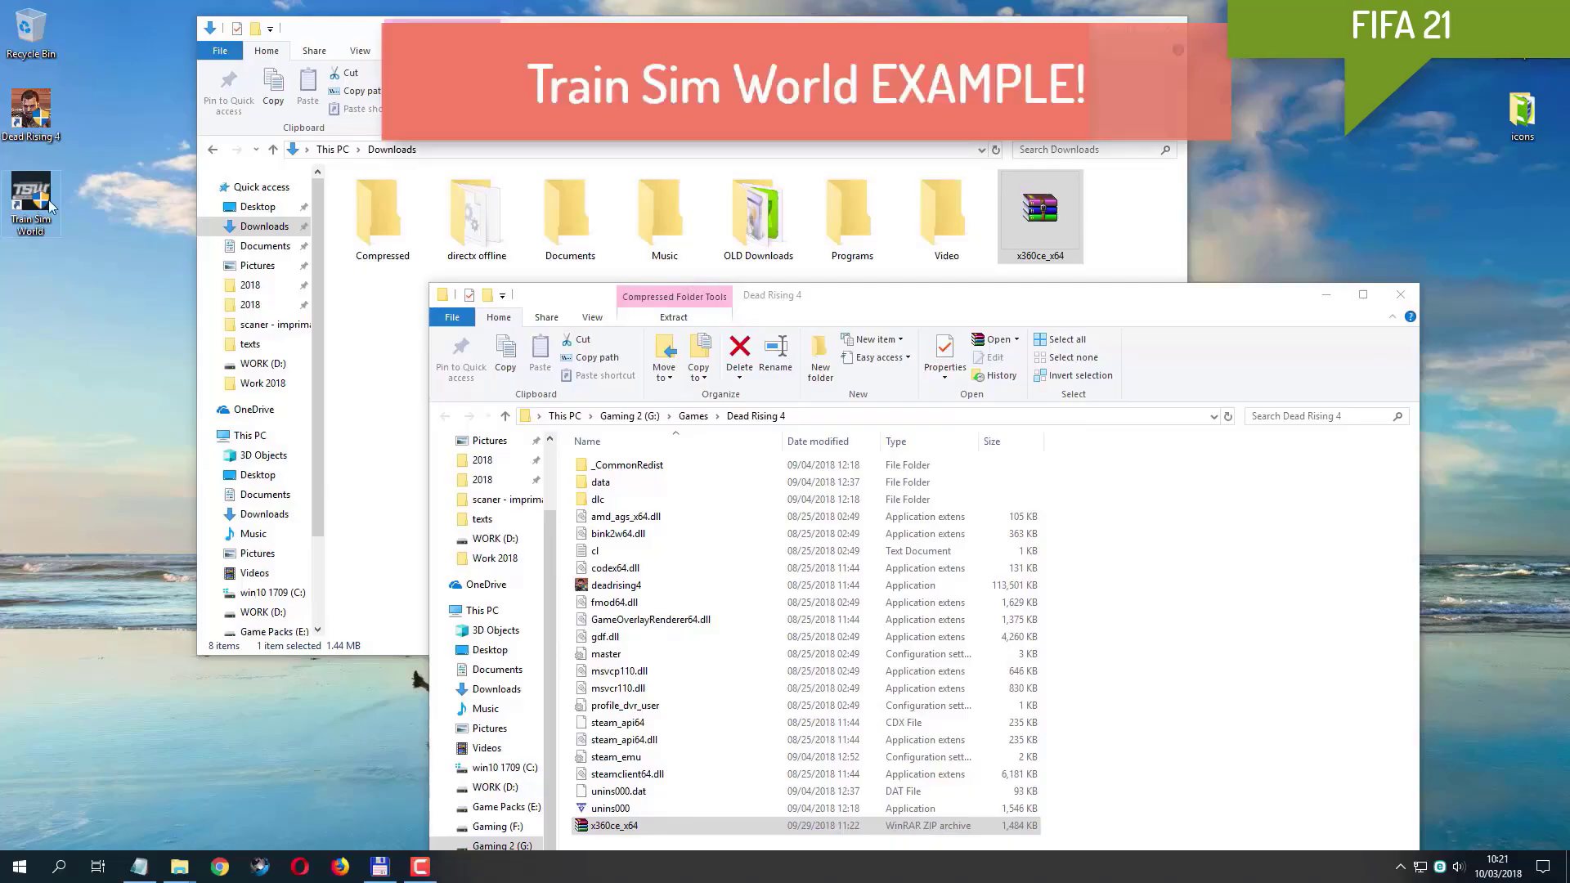
- Open the Train Sim World shortcut's file location and copy the x360ce_x64 archive from Downloads into its Win64 folder
right_click(45, 199)
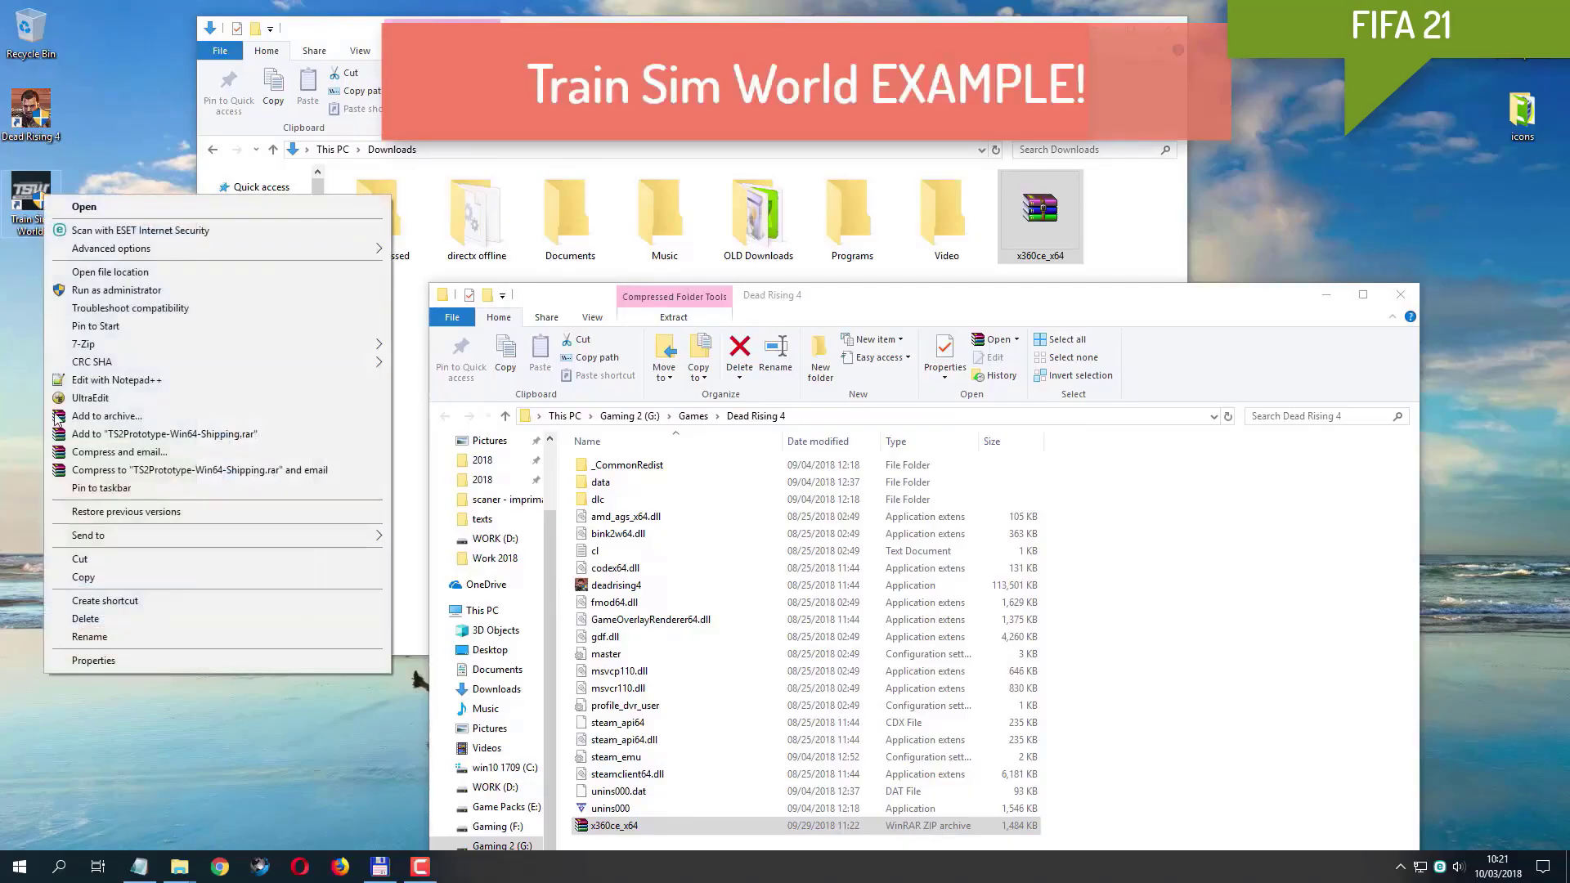
click(204, 279)
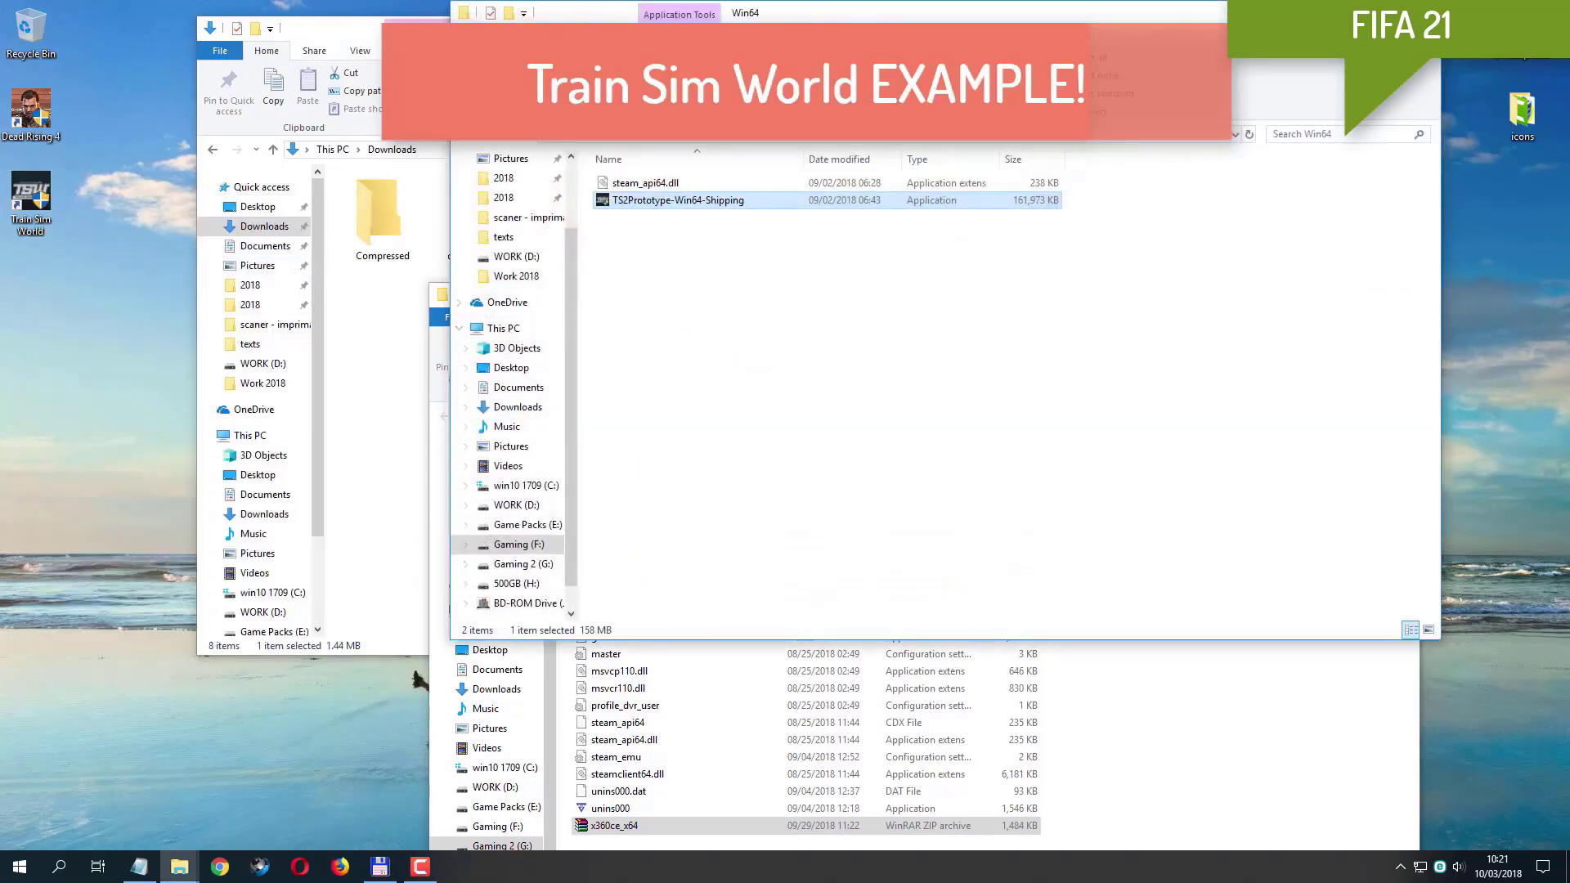
drag(989, 21, 1201, 329)
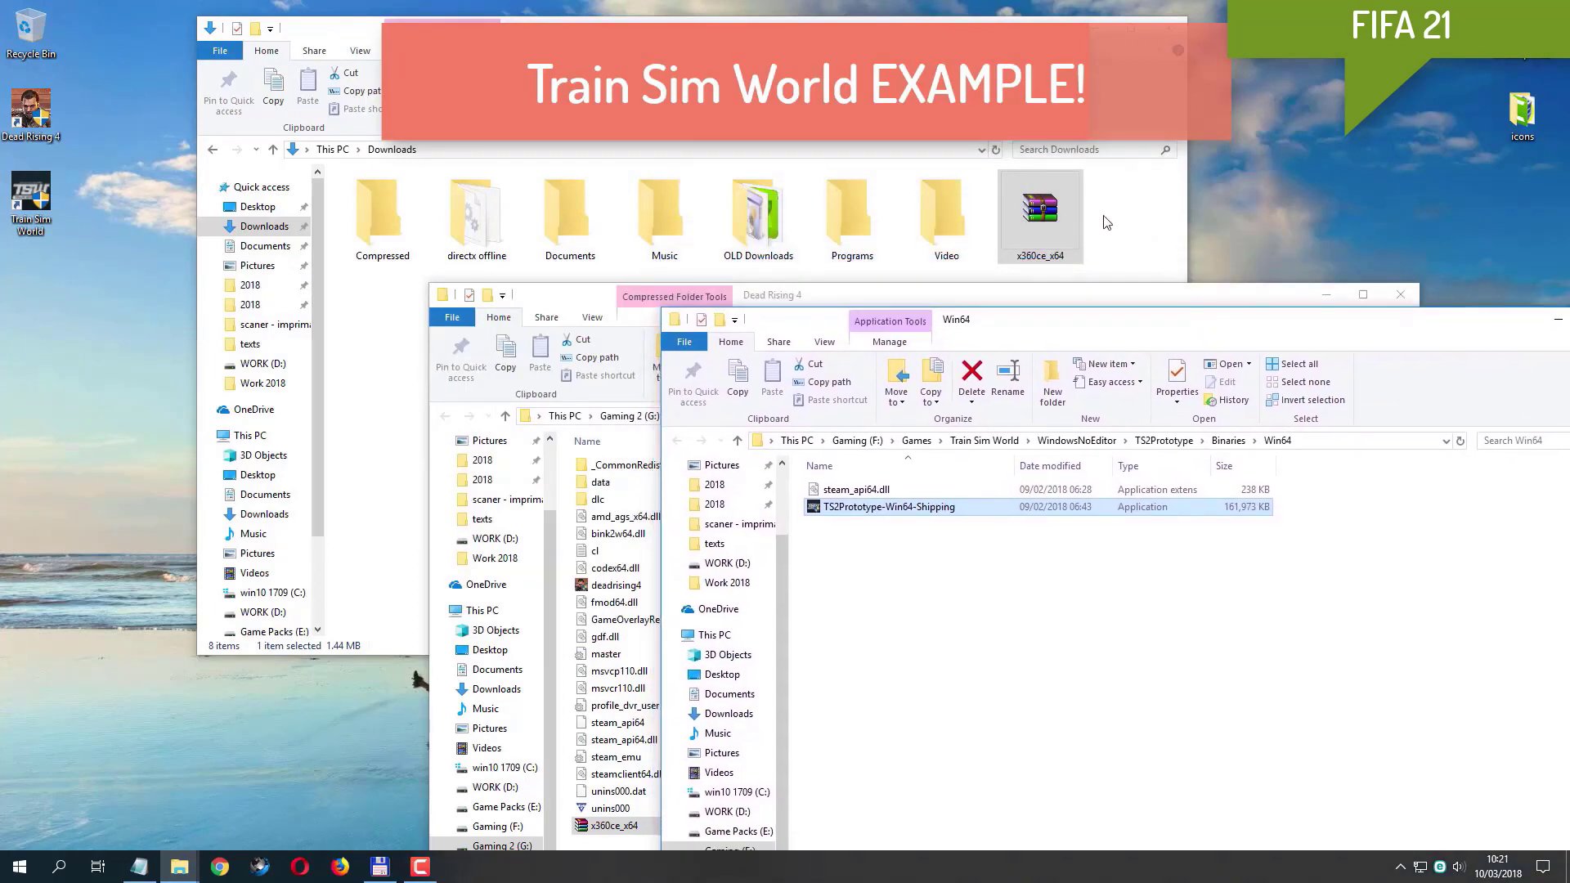
drag(1032, 215, 1170, 670)
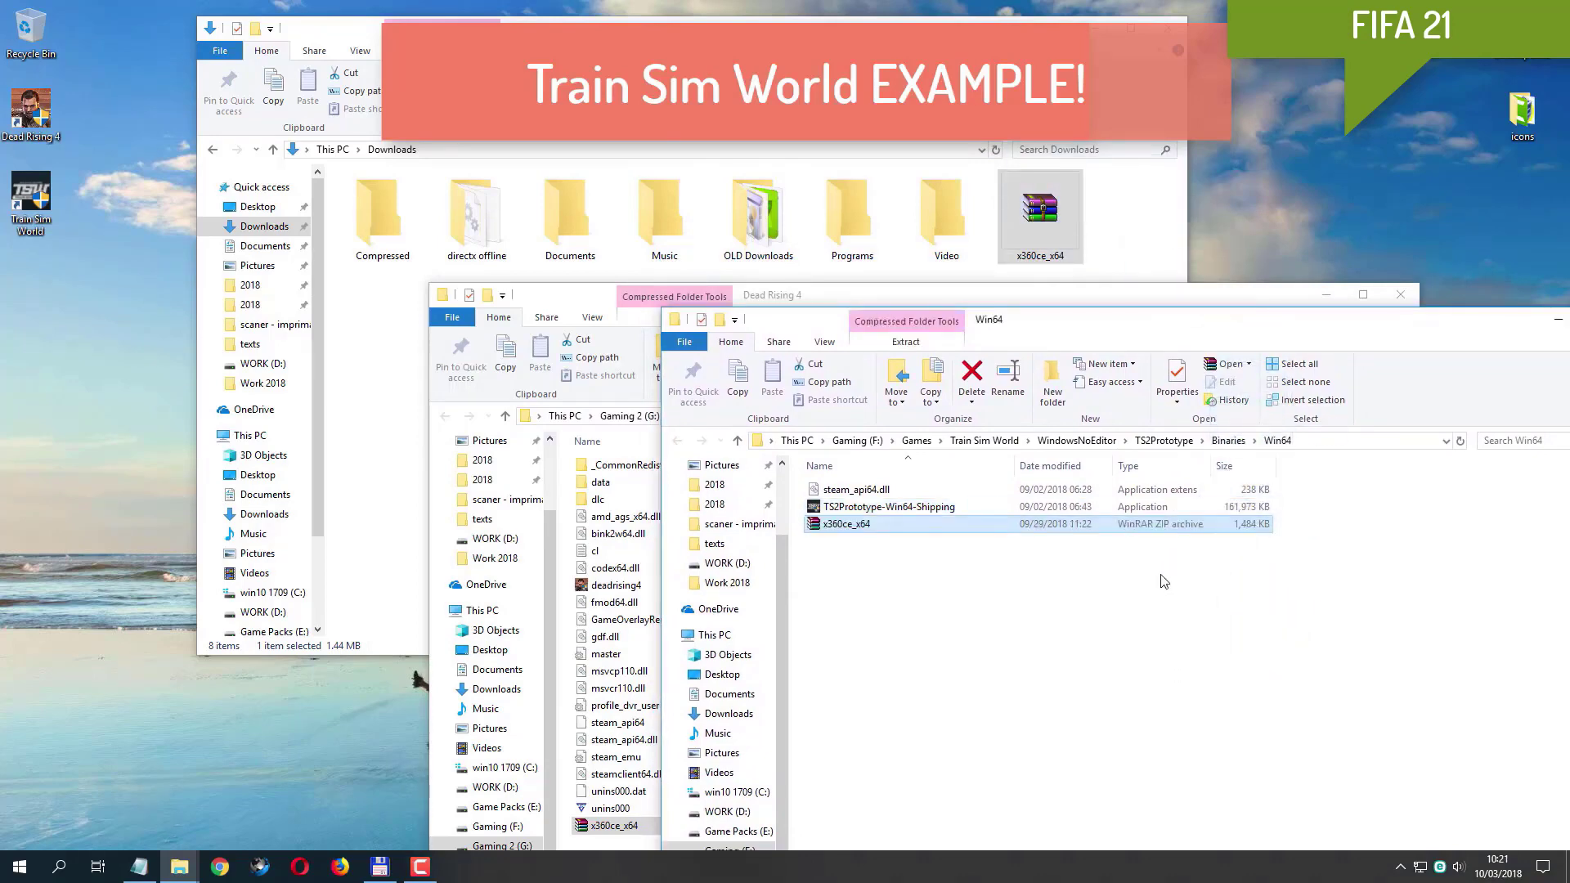
- Return to the Dead Rising 4 folder window and reposition it so its whole file list is in view
drag(1248, 329, 951, 259)
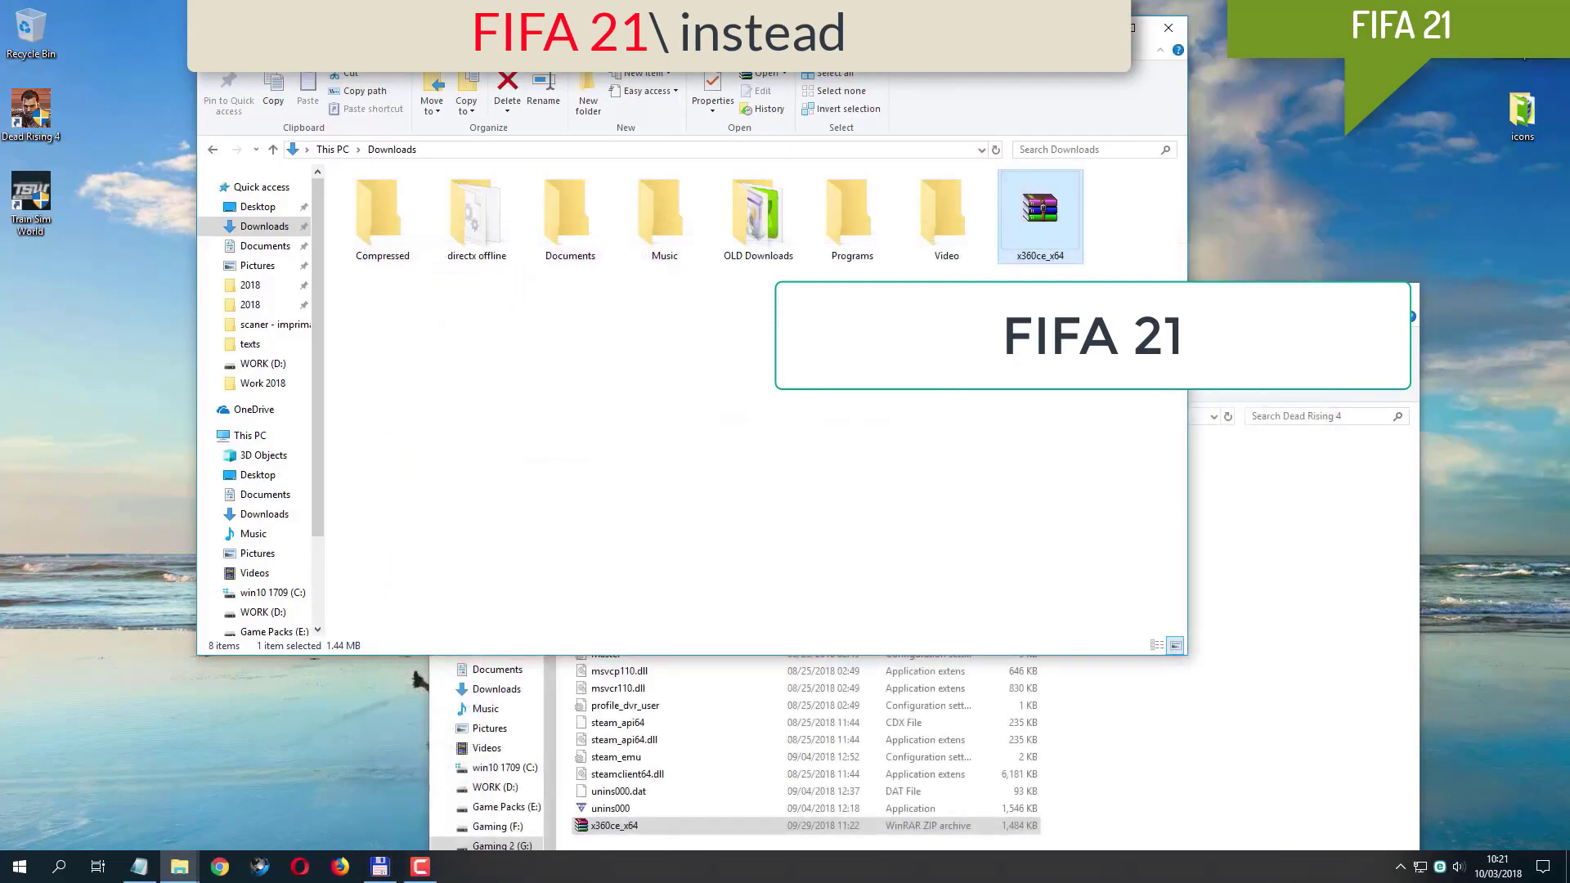
key(alt+Tab)
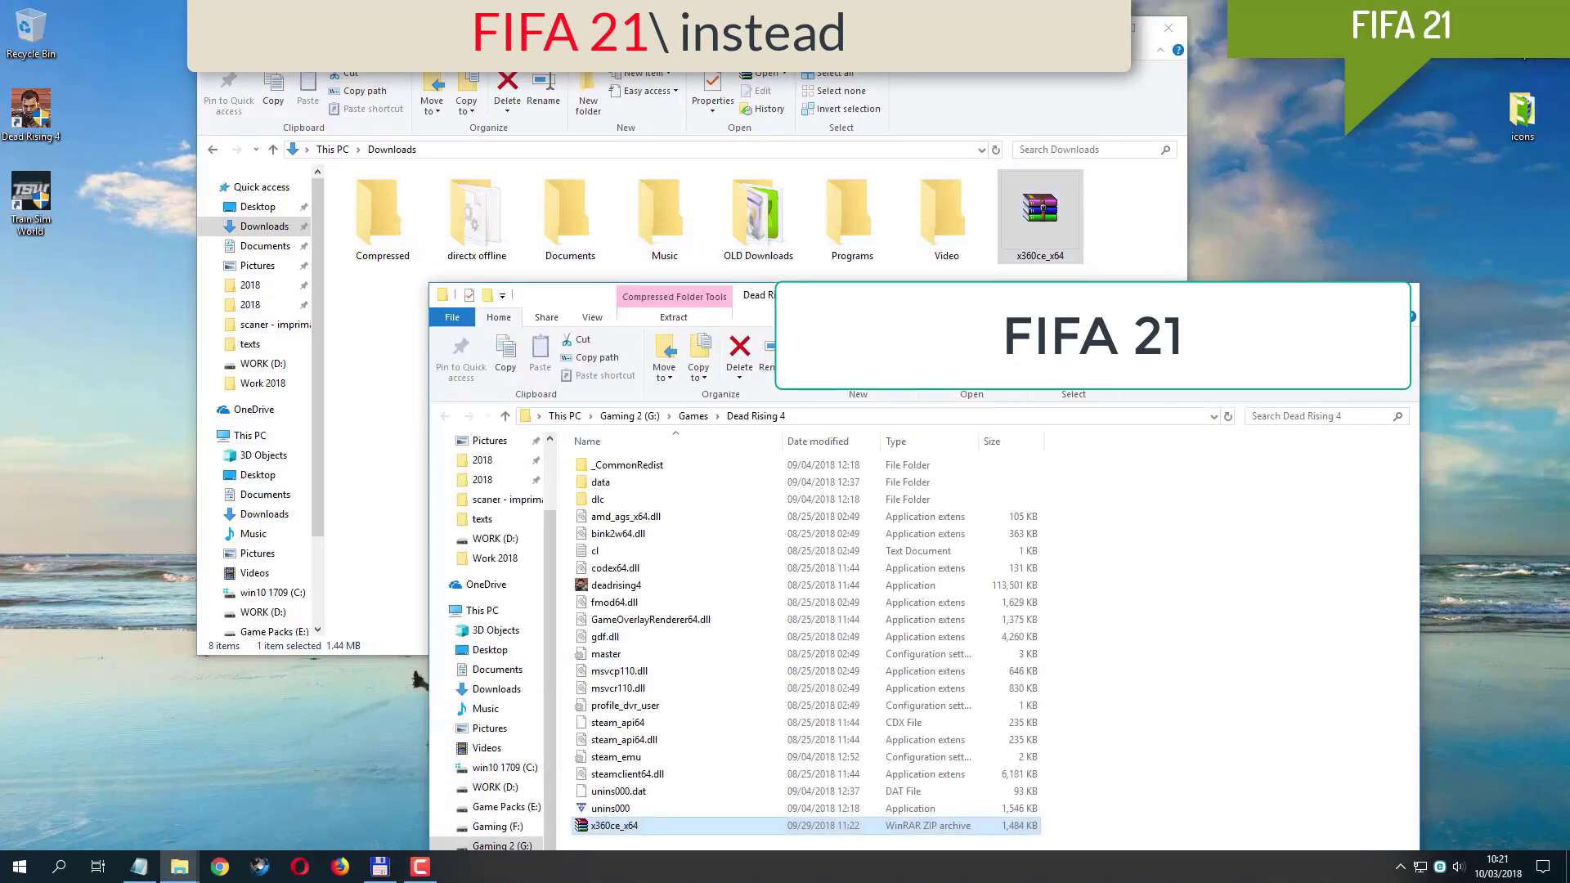
drag(899, 296, 778, 96)
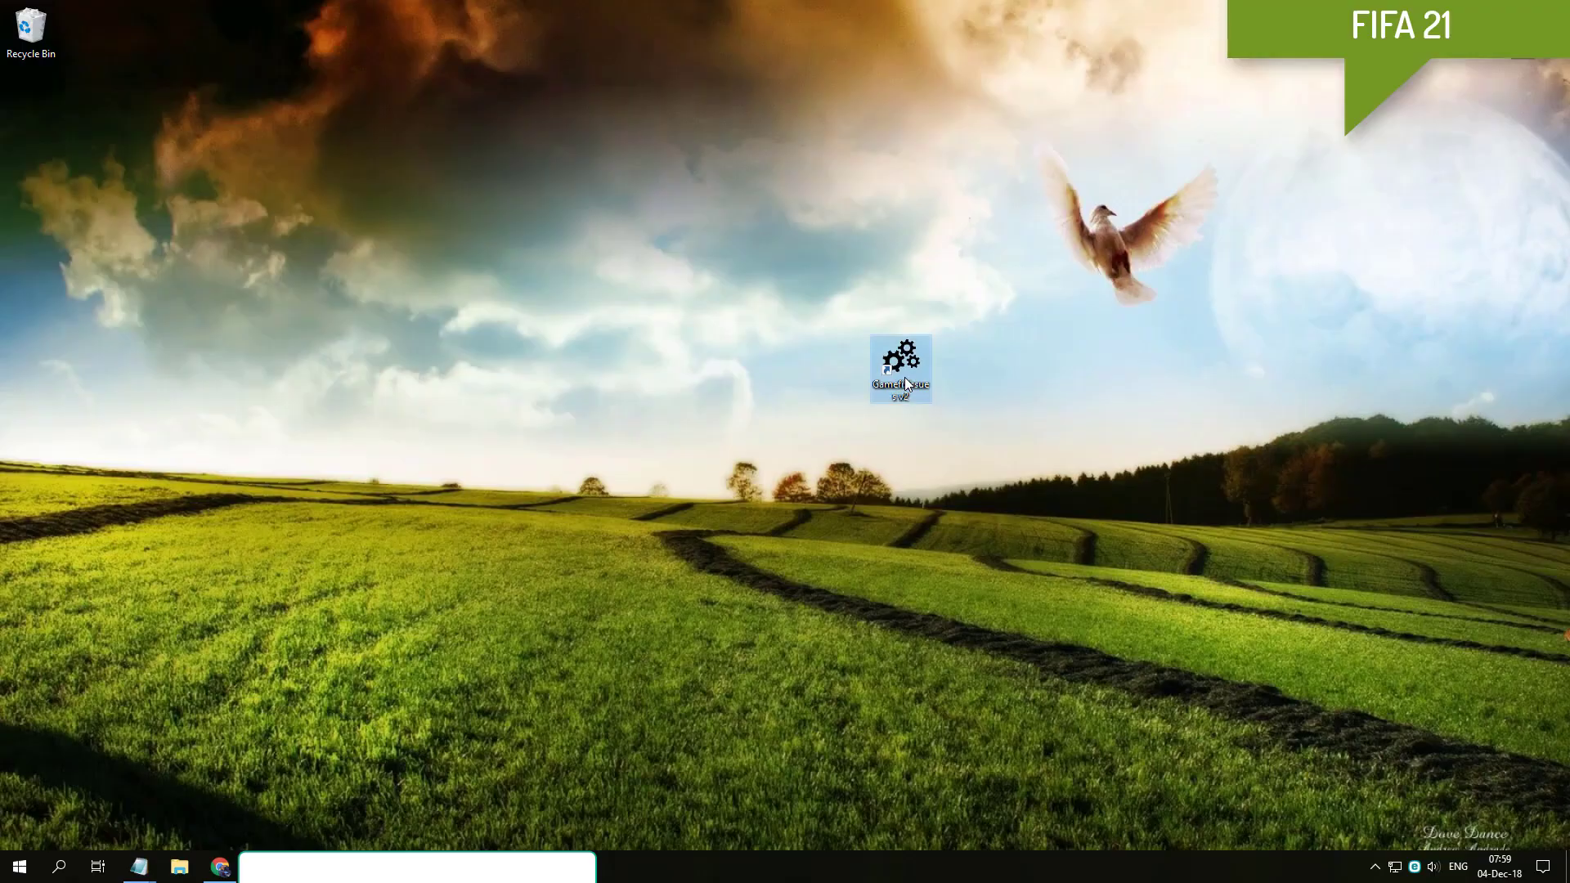
- Launch the Gamefixissue tool from the desktop and start the Gamepad Emulator installer, continuing to its directory choice
double_click(904, 375)
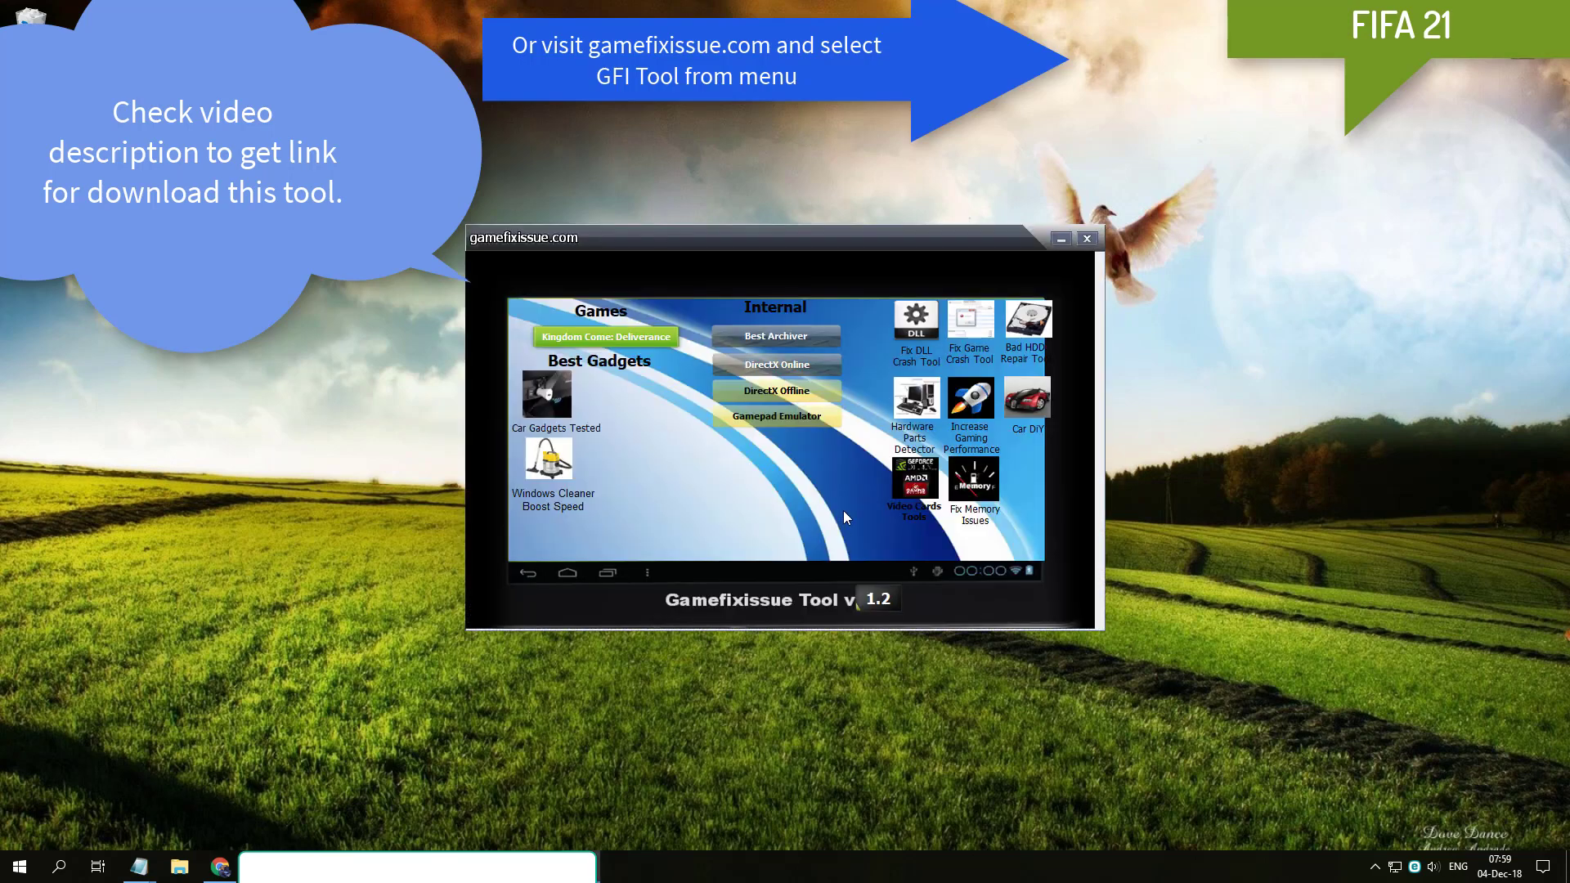
click(751, 419)
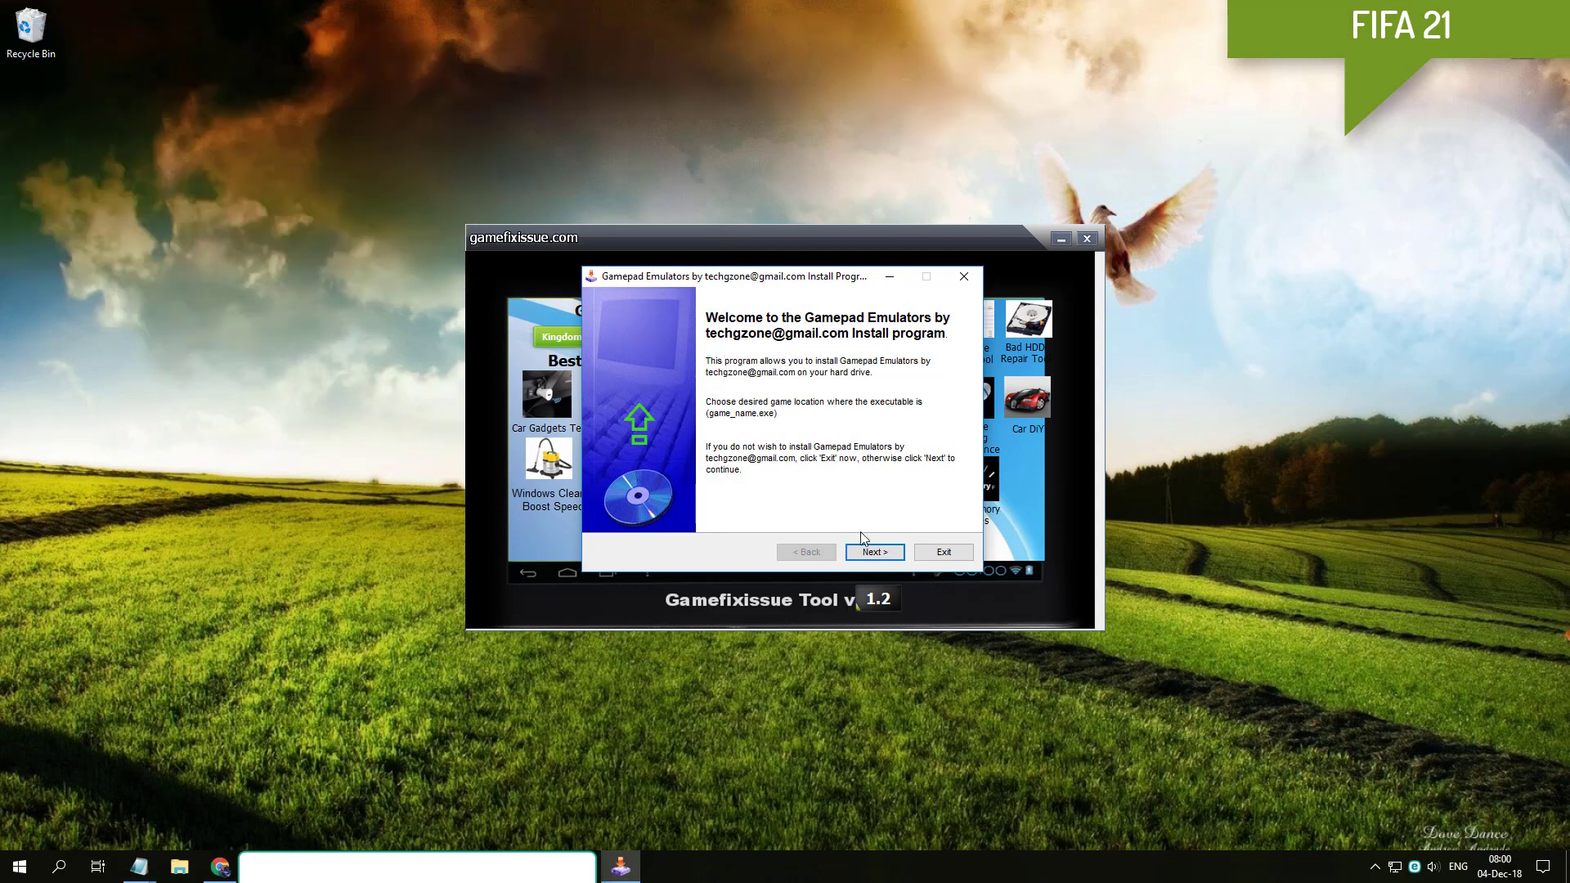
click(871, 553)
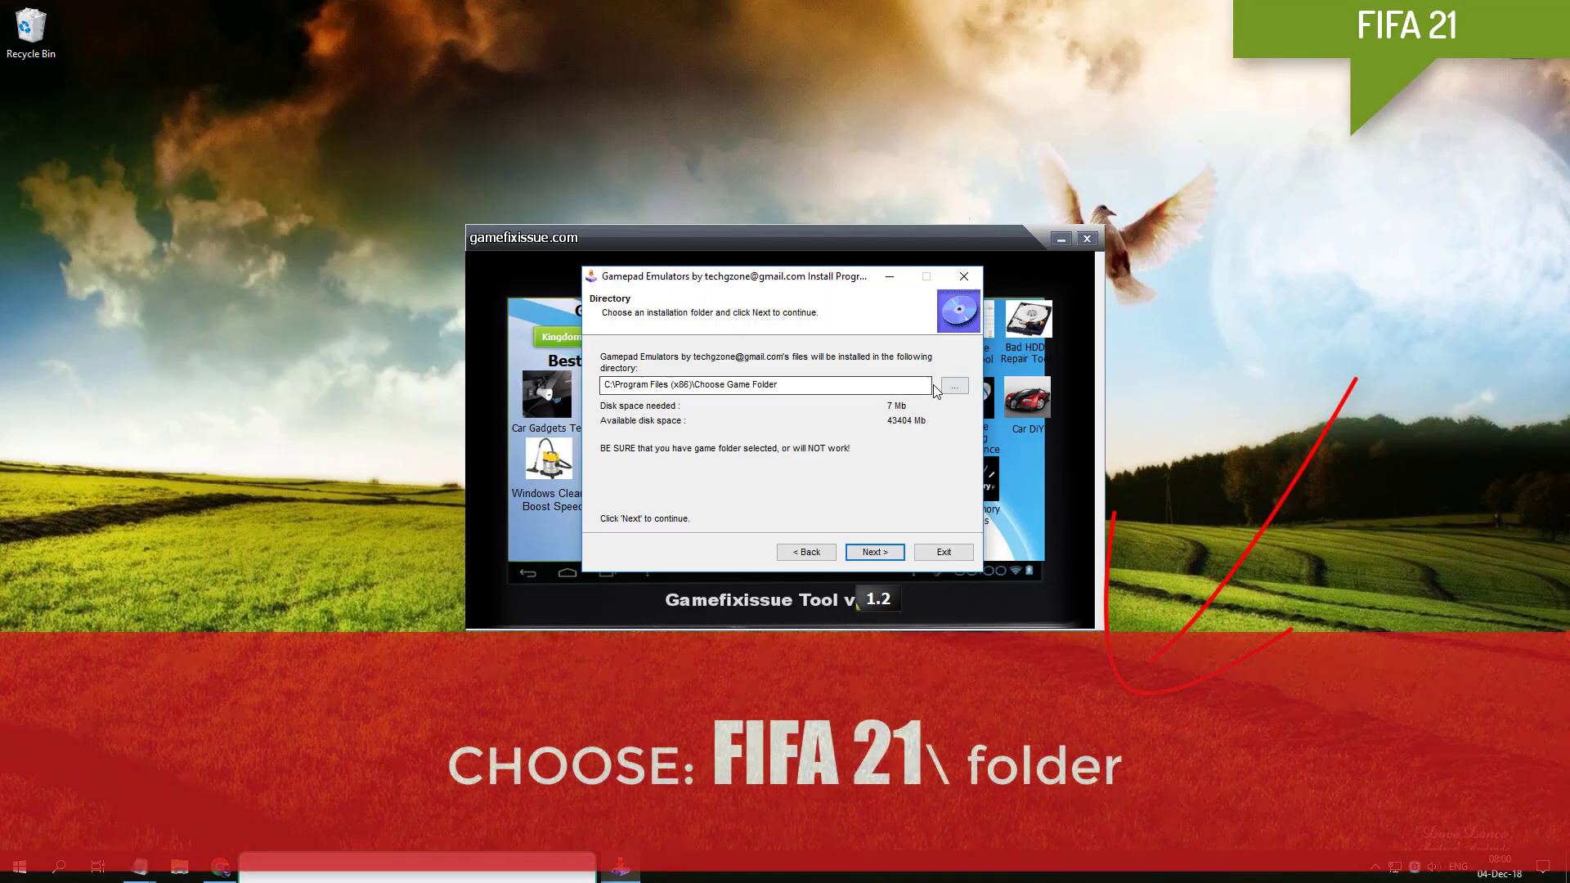
- Set the installation directory to Just Cause 4 inside Steam Folder for Games on Gaming (F:), then complete and exit the installer
click(954, 386)
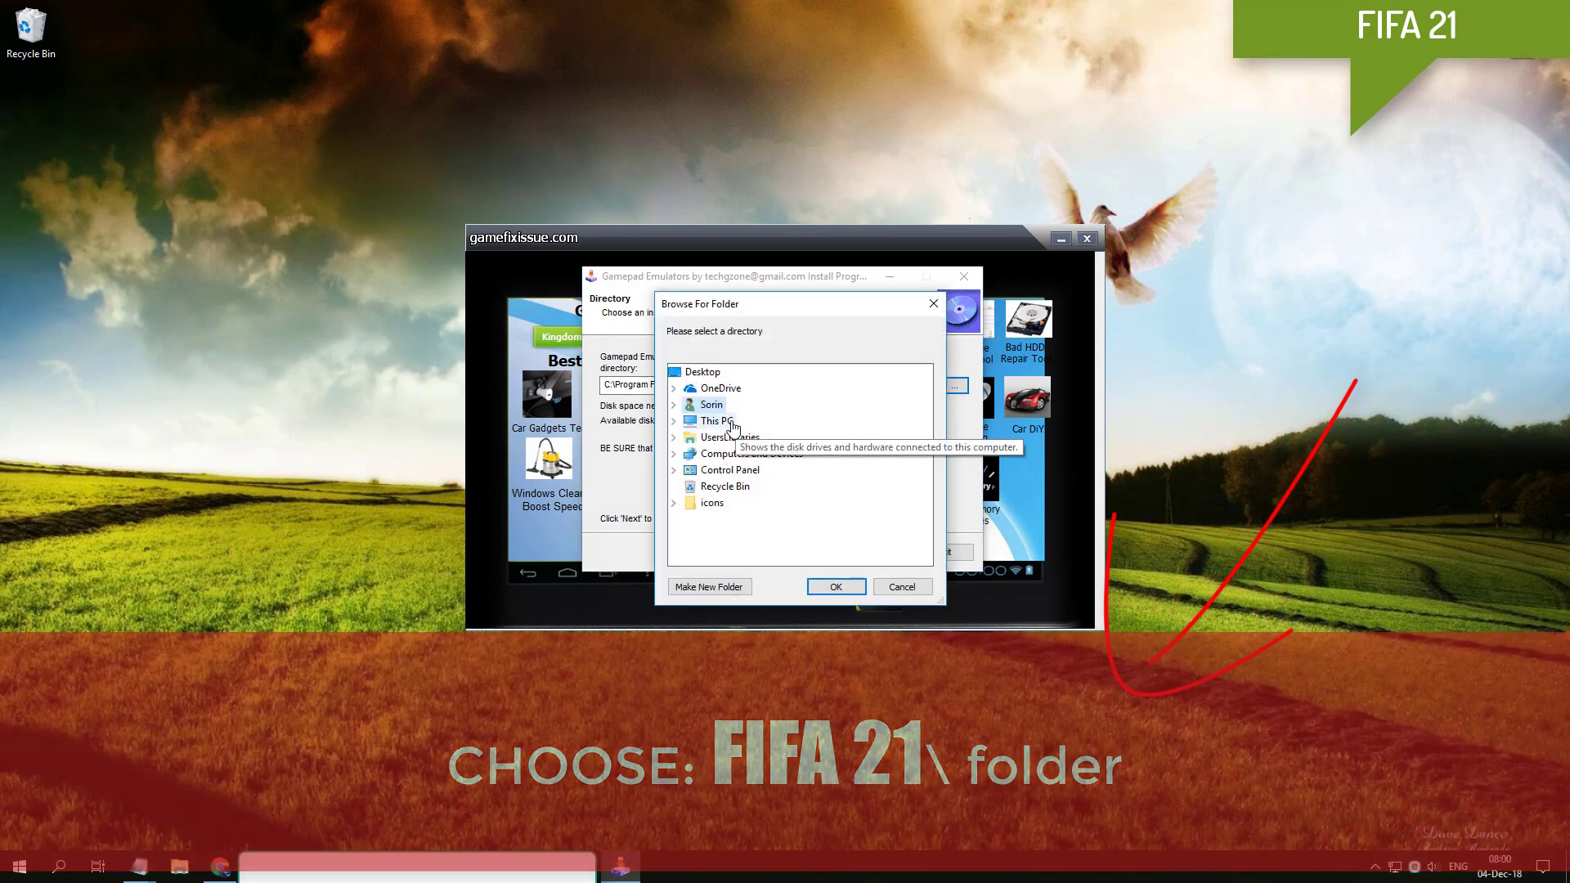
double_click(724, 421)
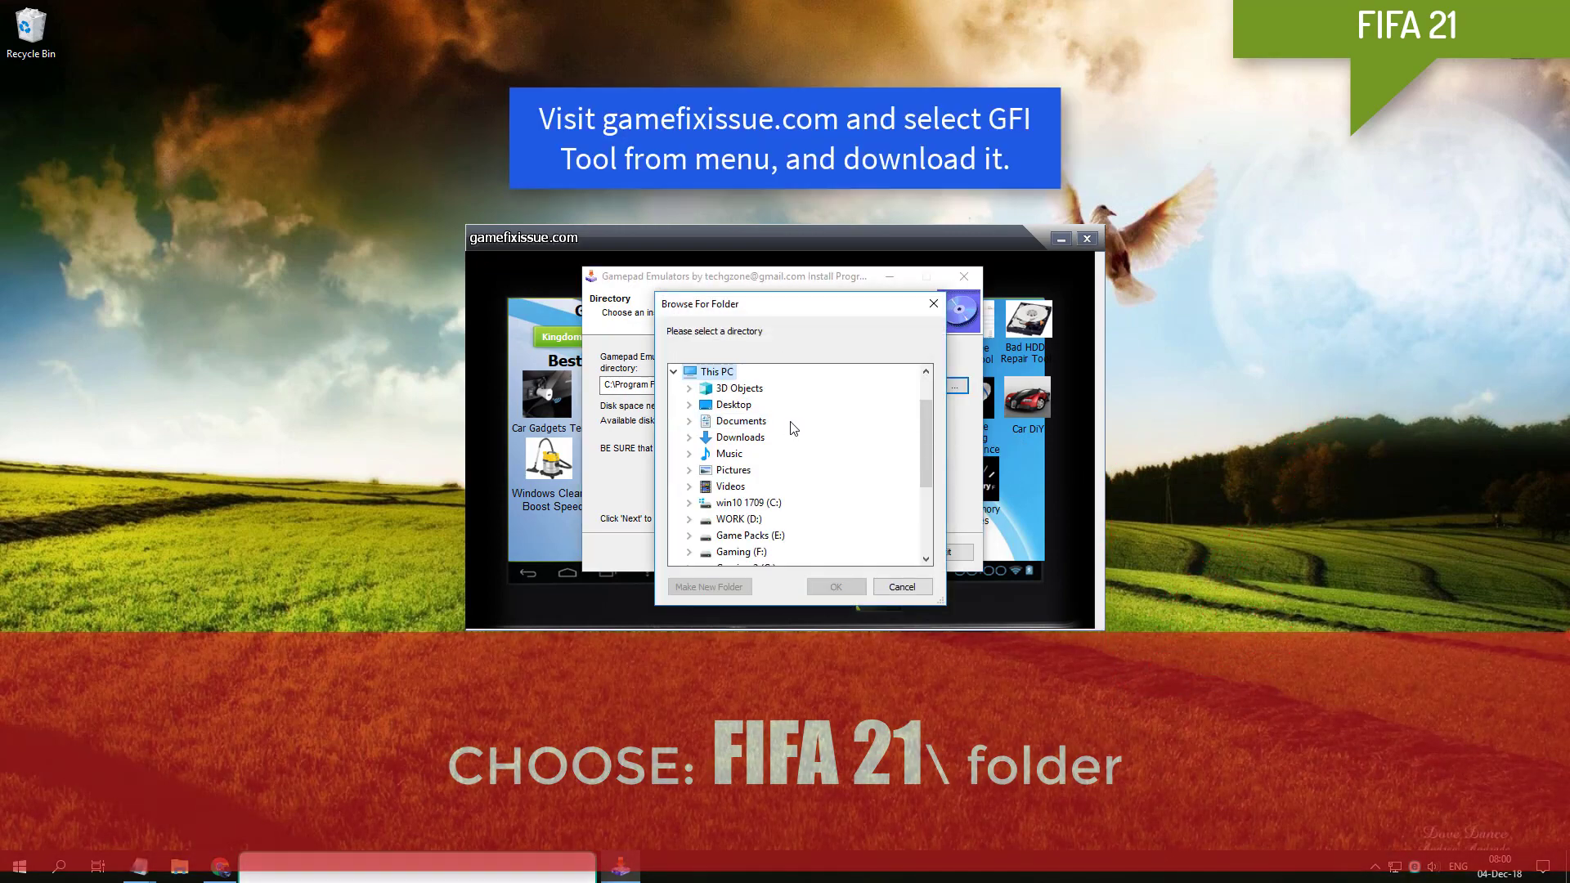
double_click(751, 555)
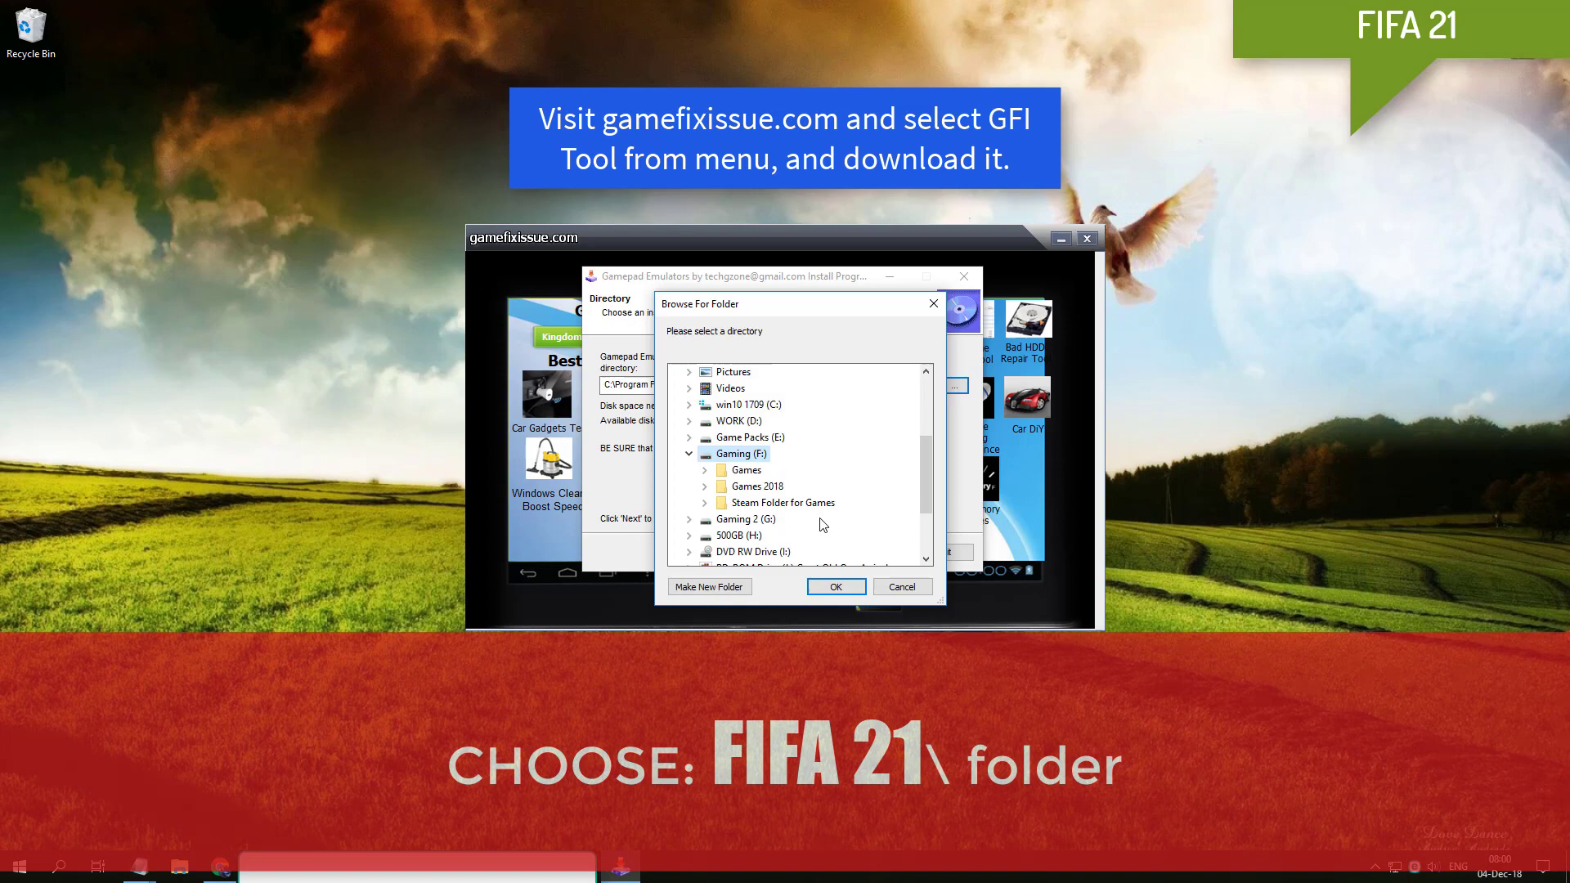
double_click(756, 504)
scroll(834, 511, down, 3)
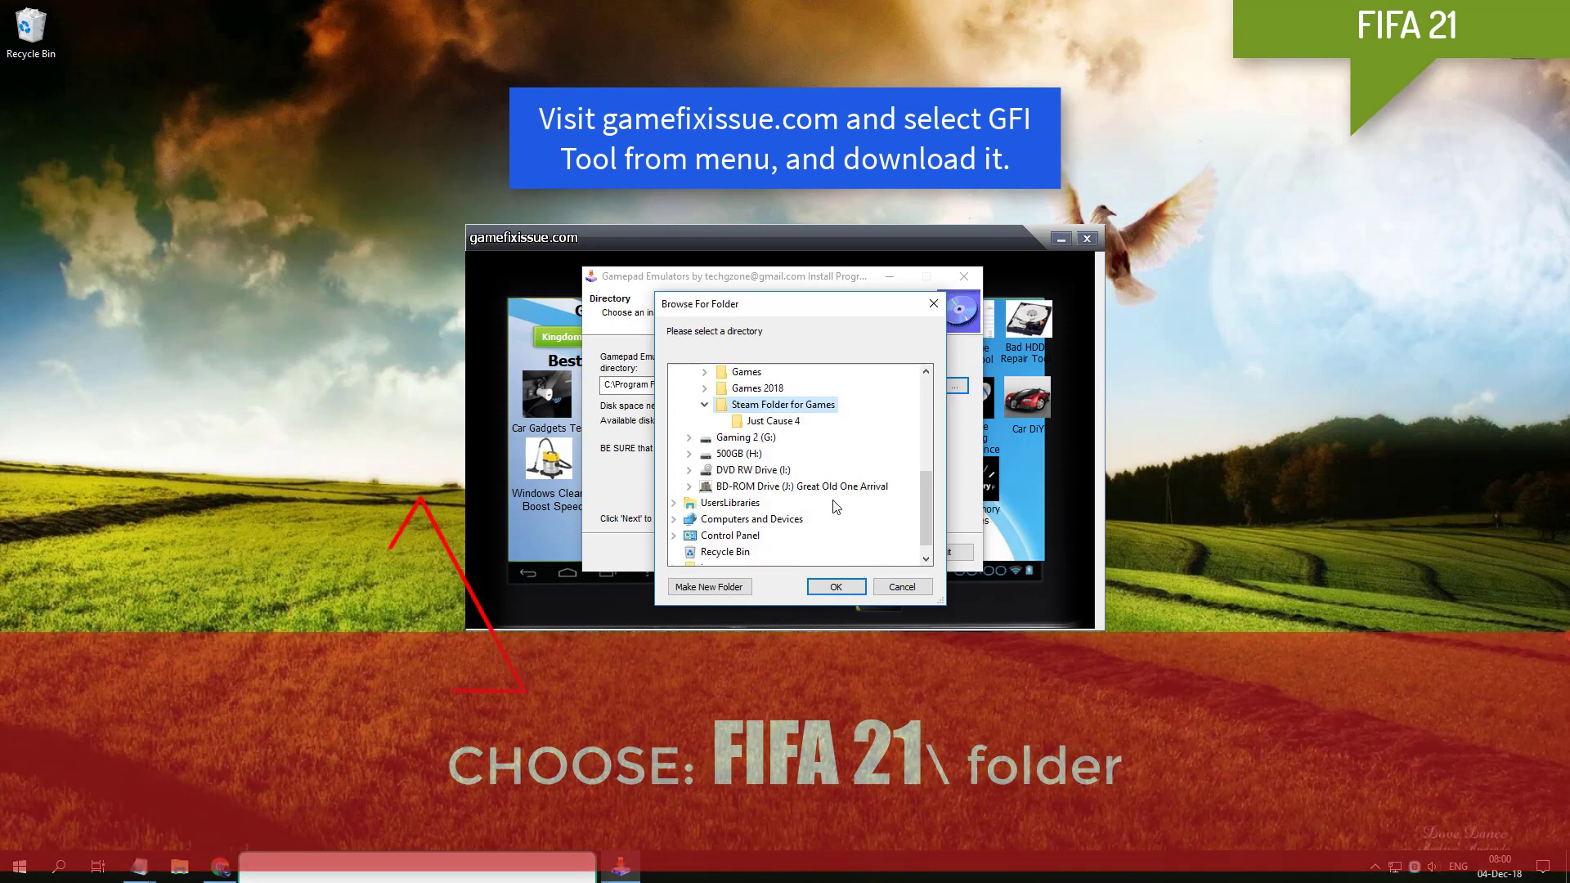
click(777, 422)
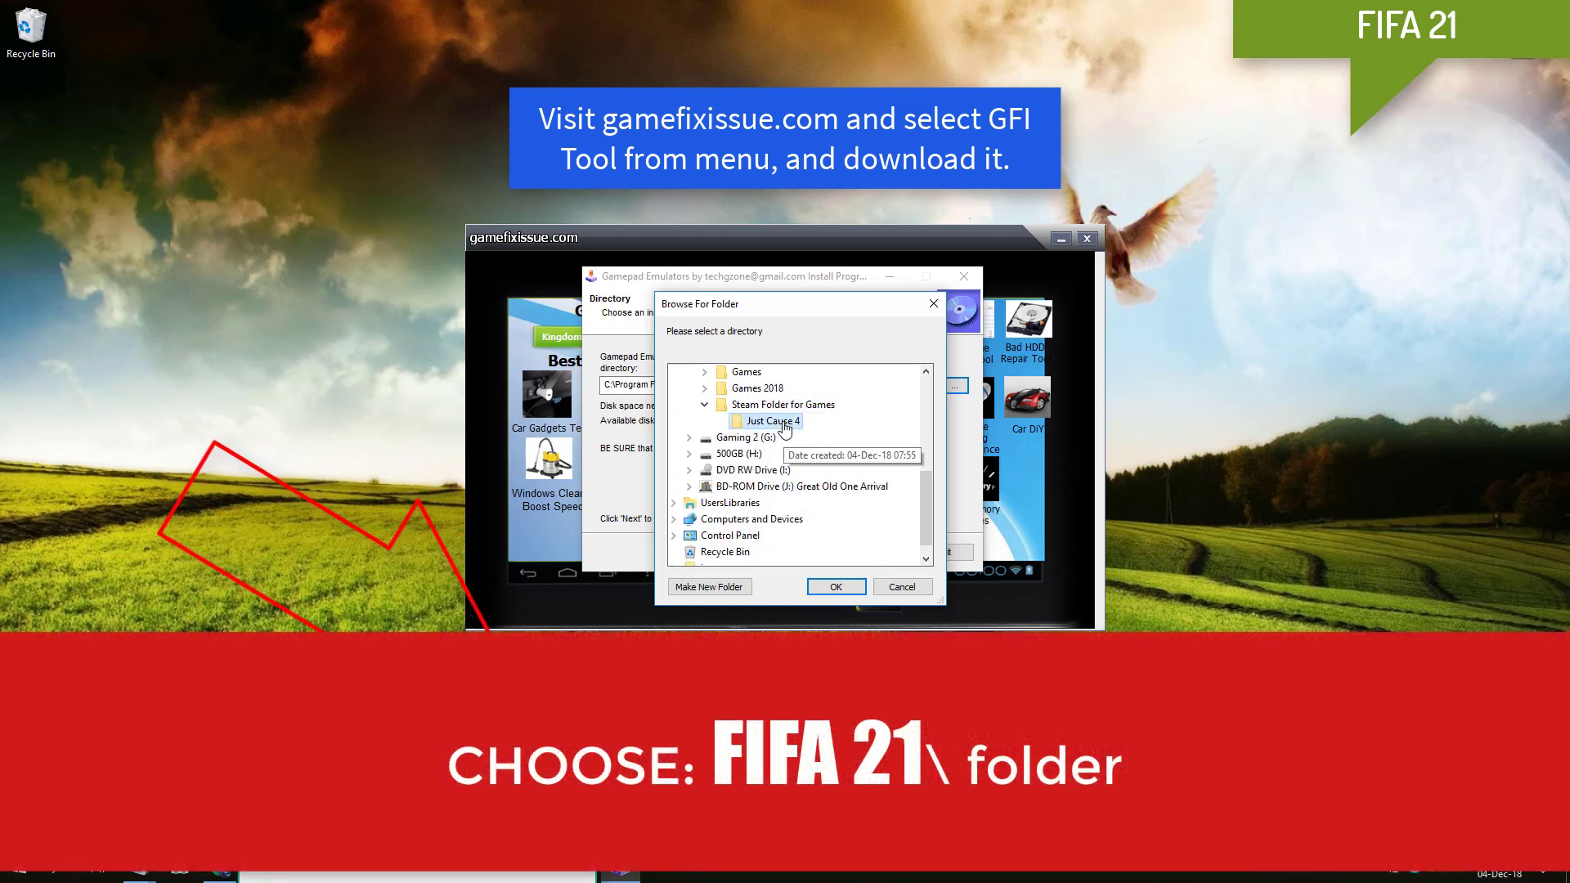
click(836, 587)
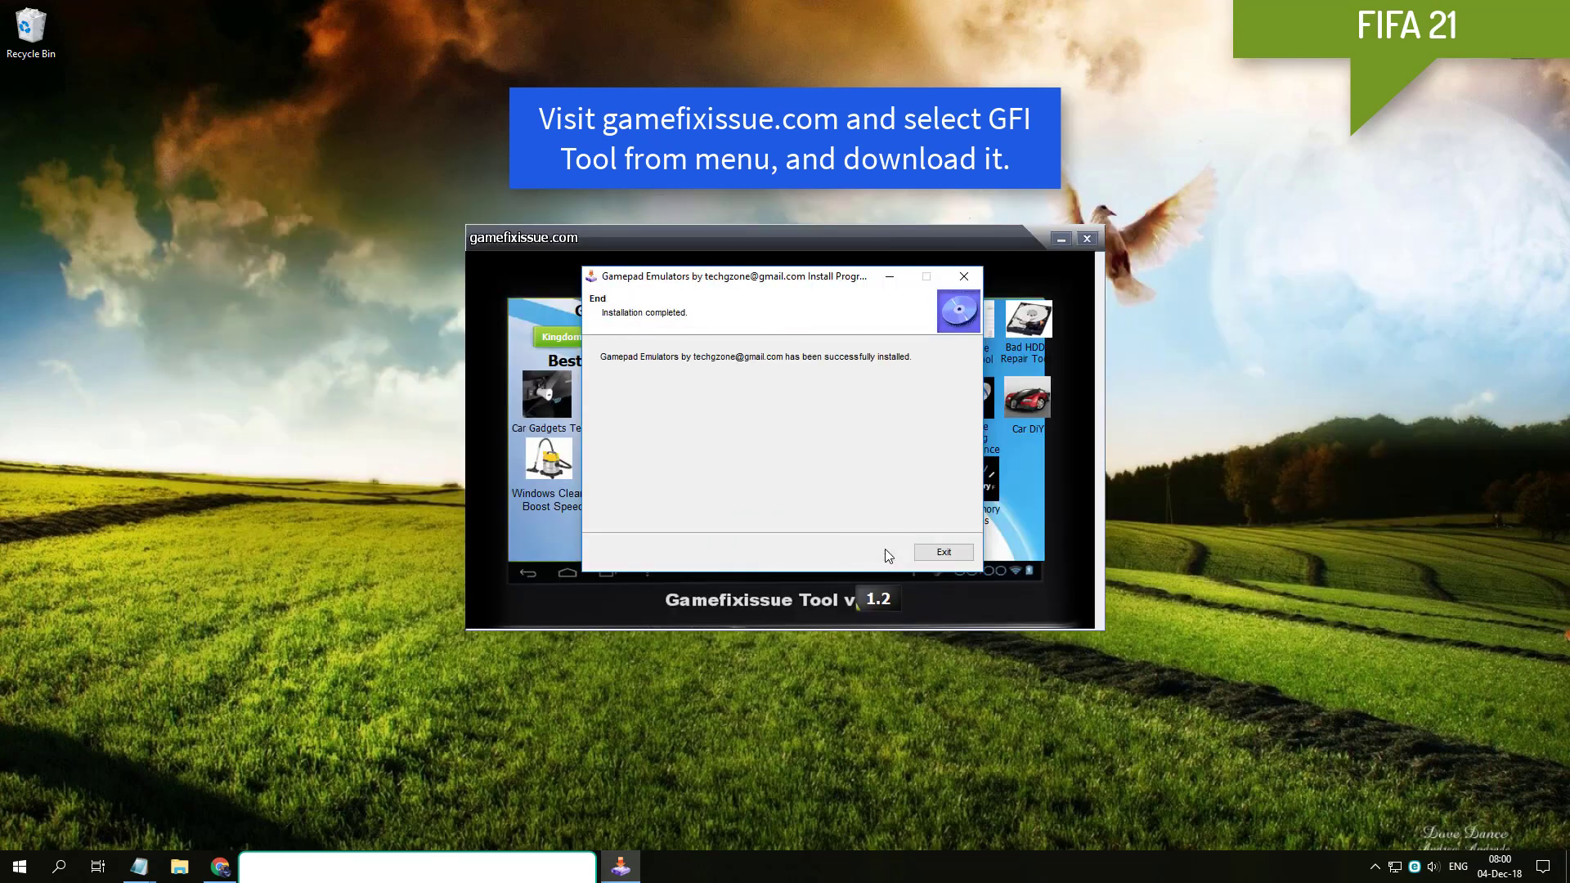
click(942, 553)
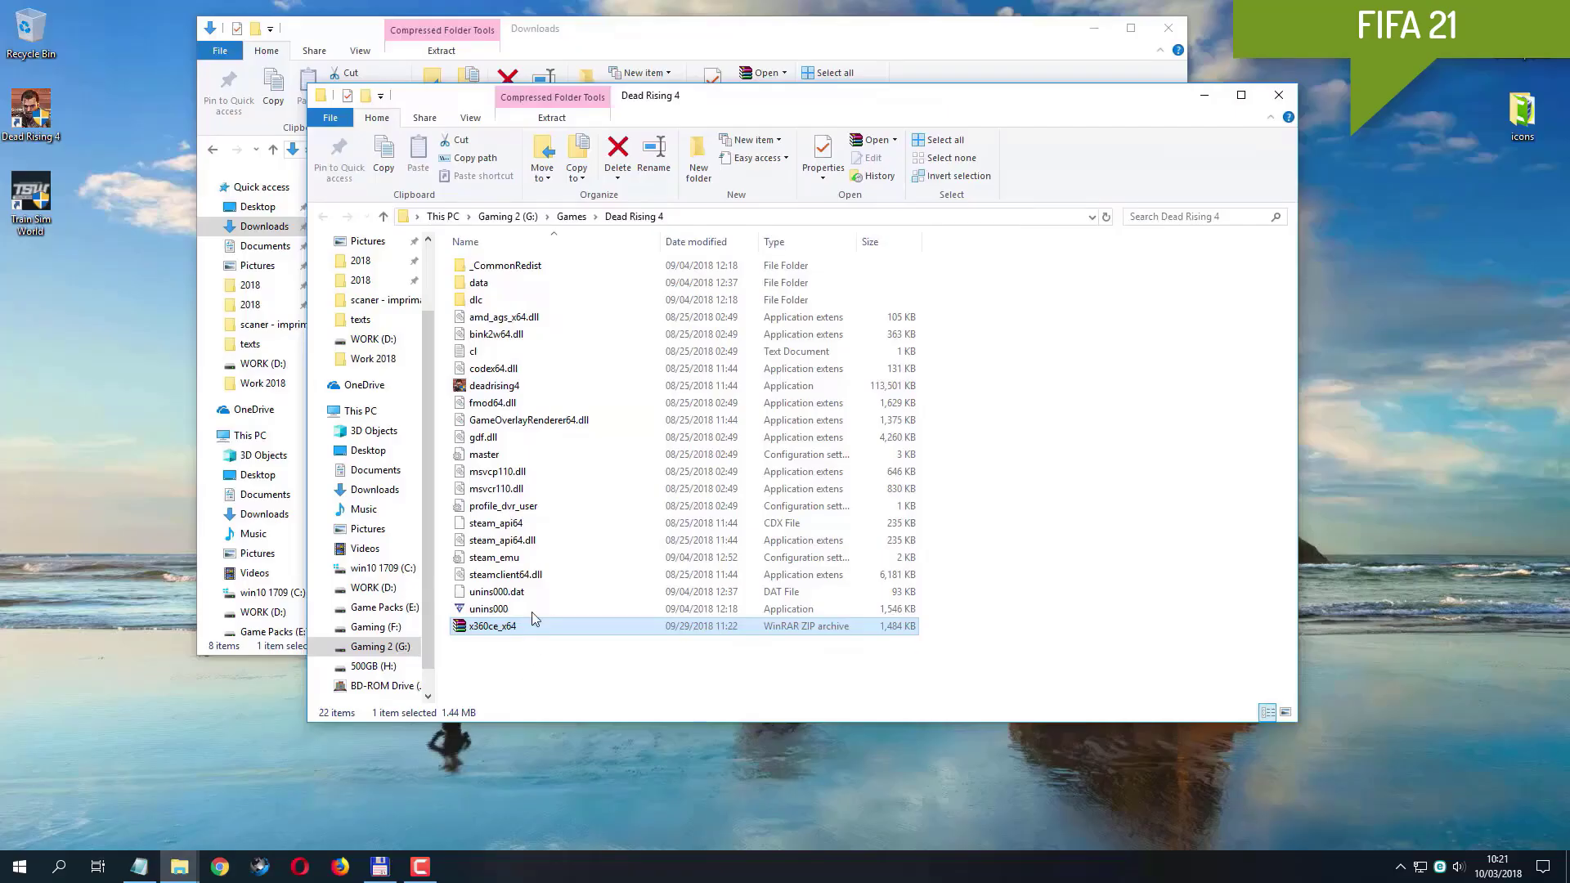
- Extract the x360ce_x64 archive directly into the Dead Rising 4 folder with 7-Zip and launch the extracted x360ce_x64 application
right_click(517, 630)
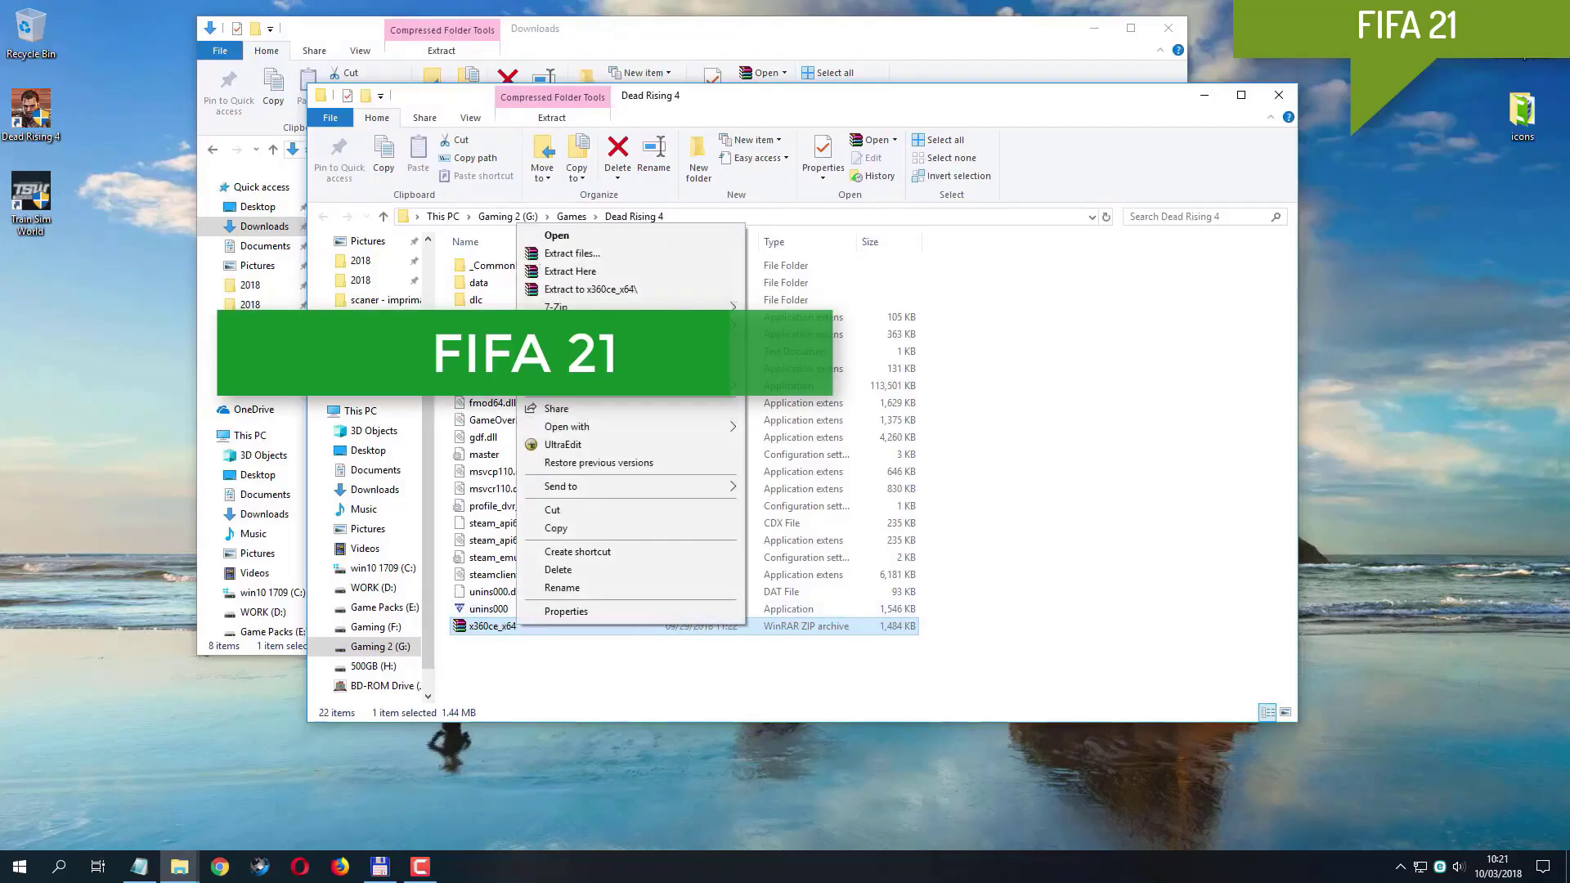
mouse_move(577, 307)
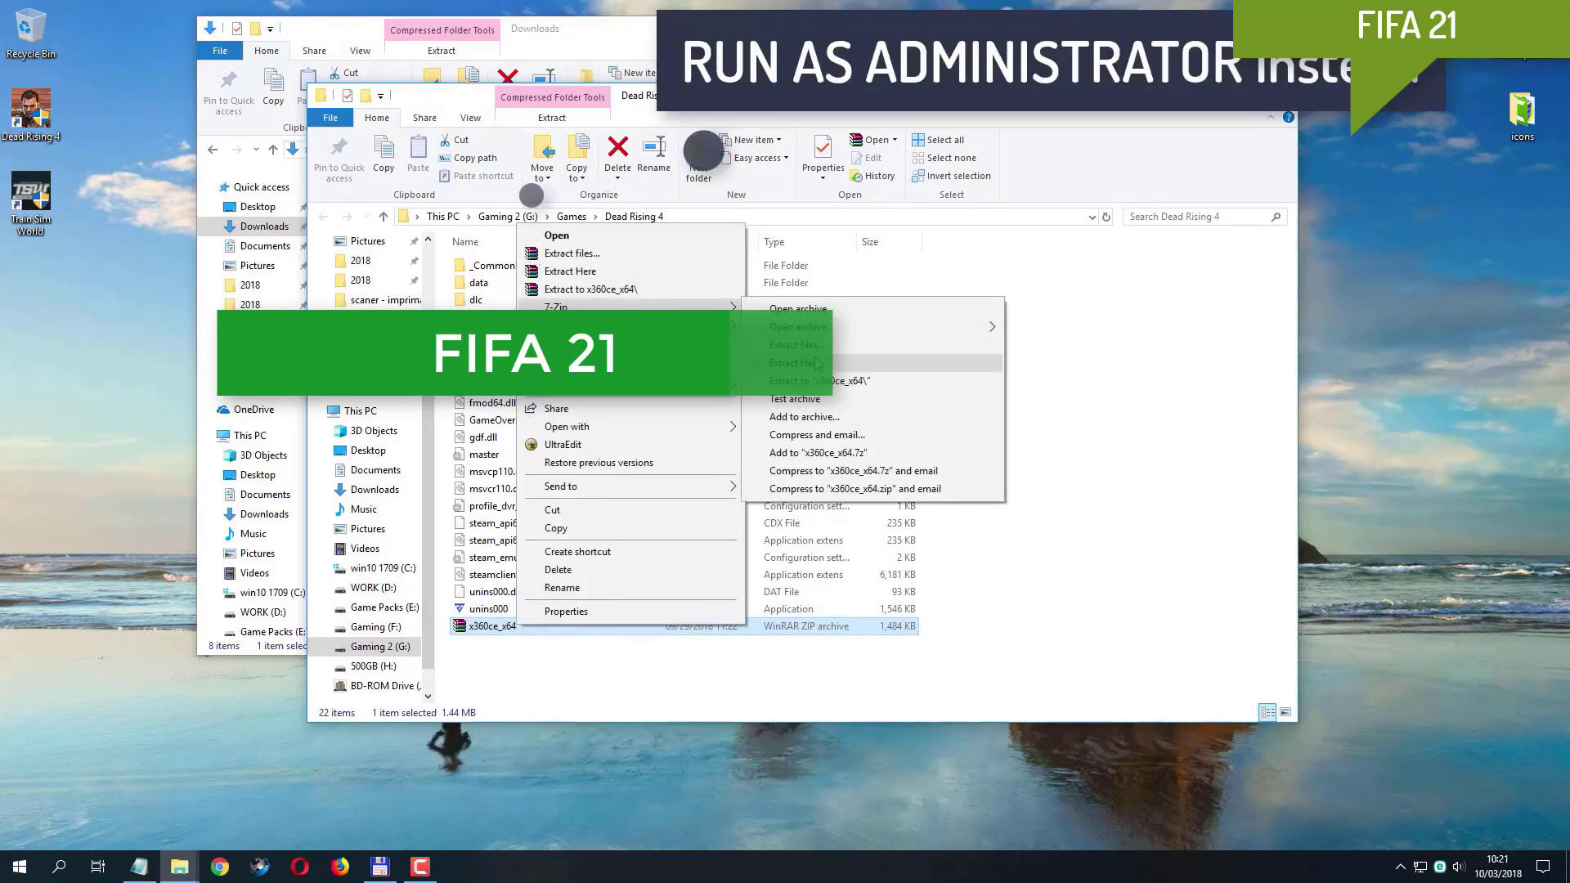
click(842, 367)
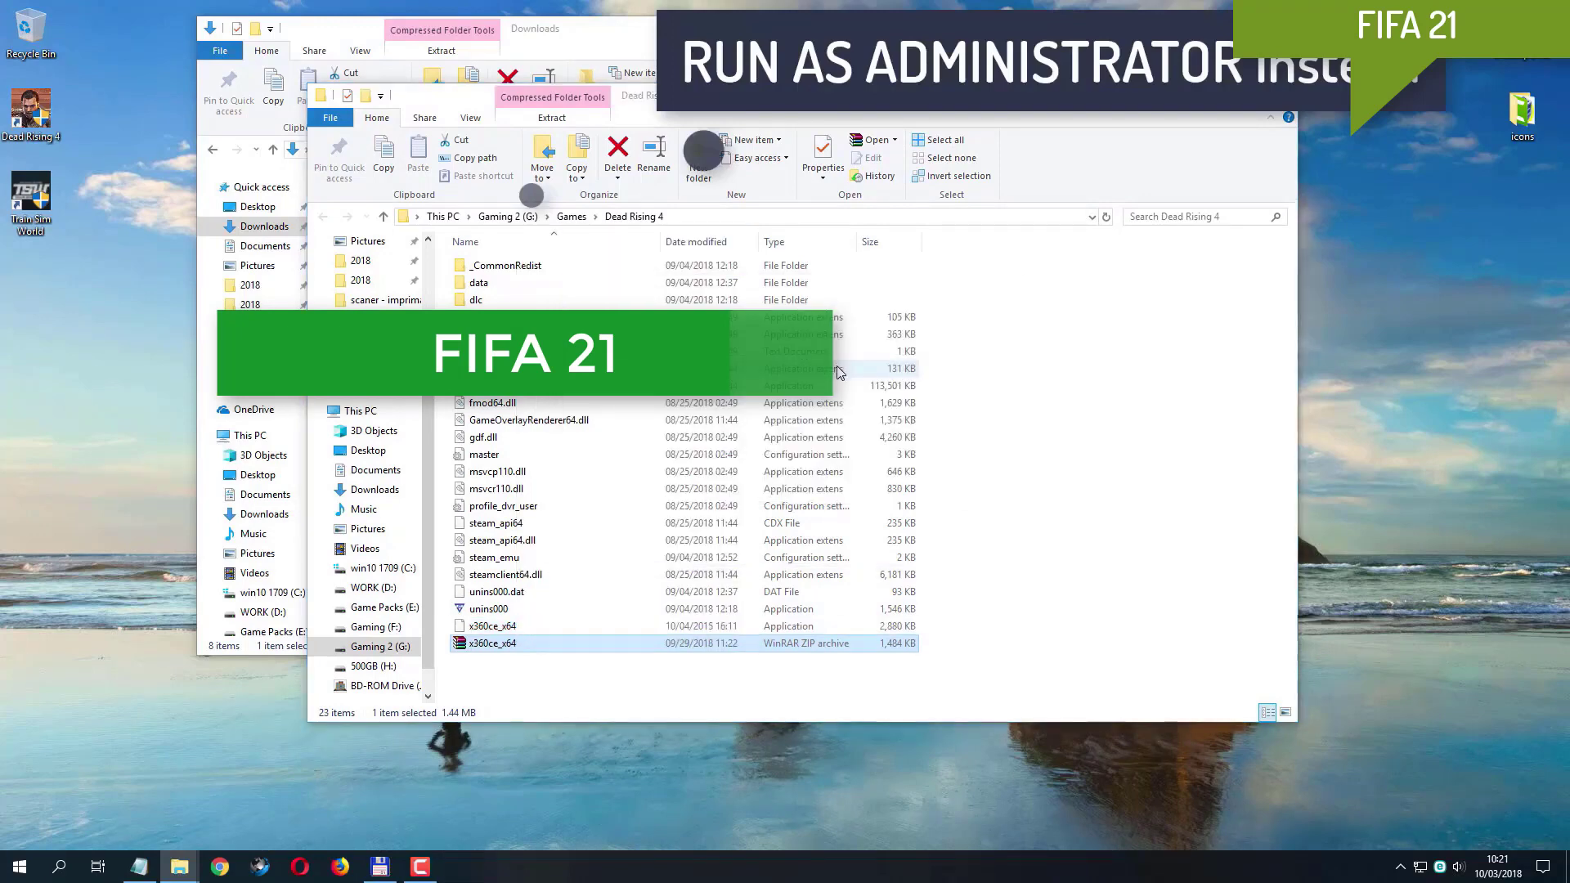
click(541, 626)
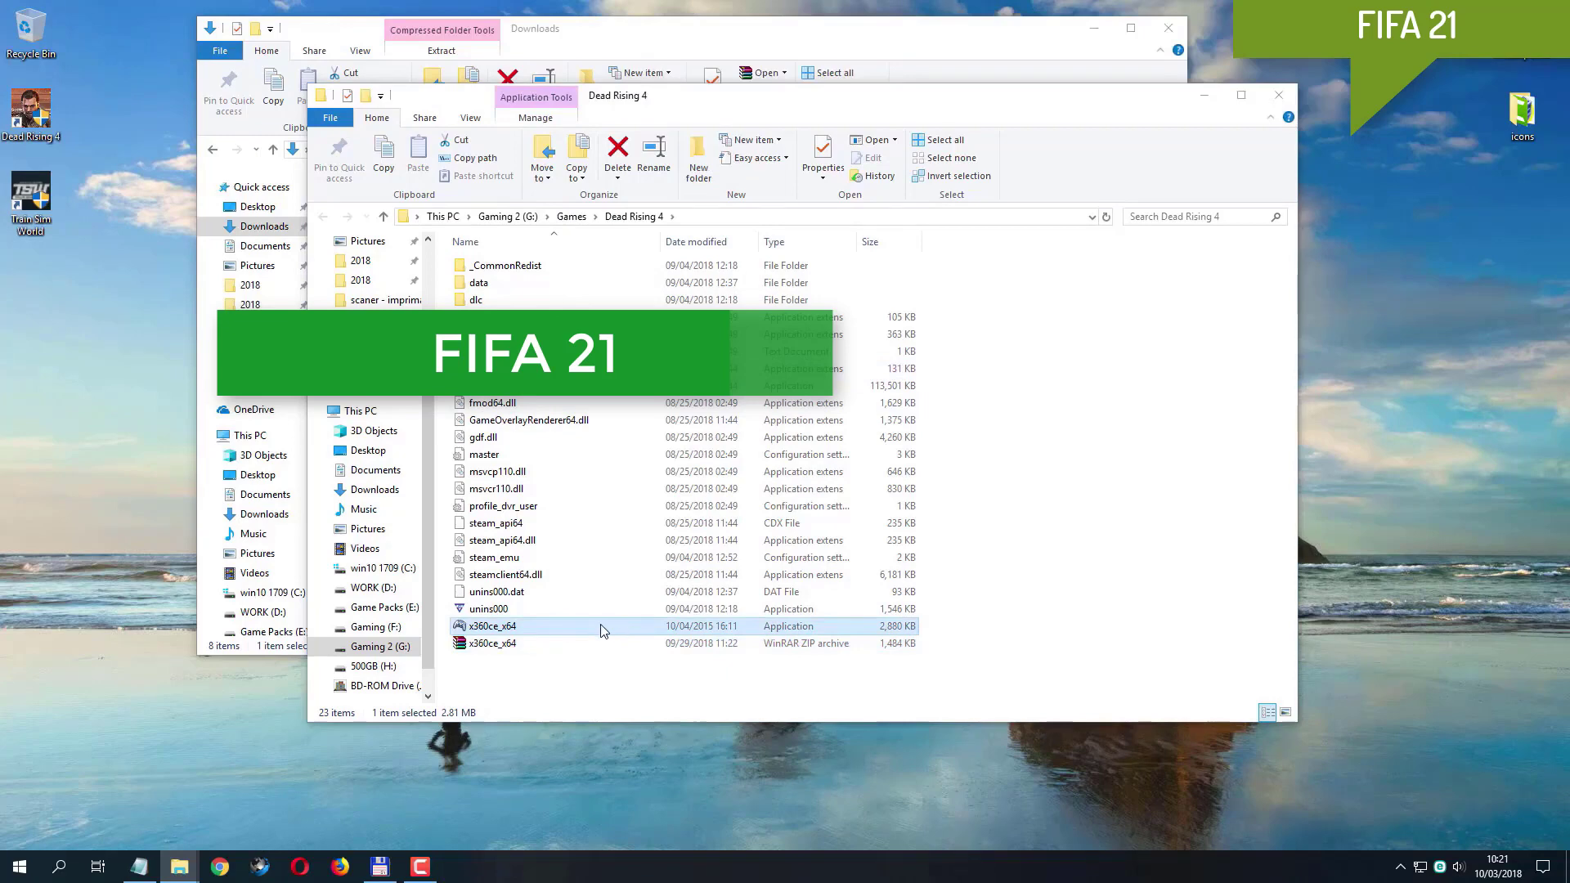
double_click(492, 626)
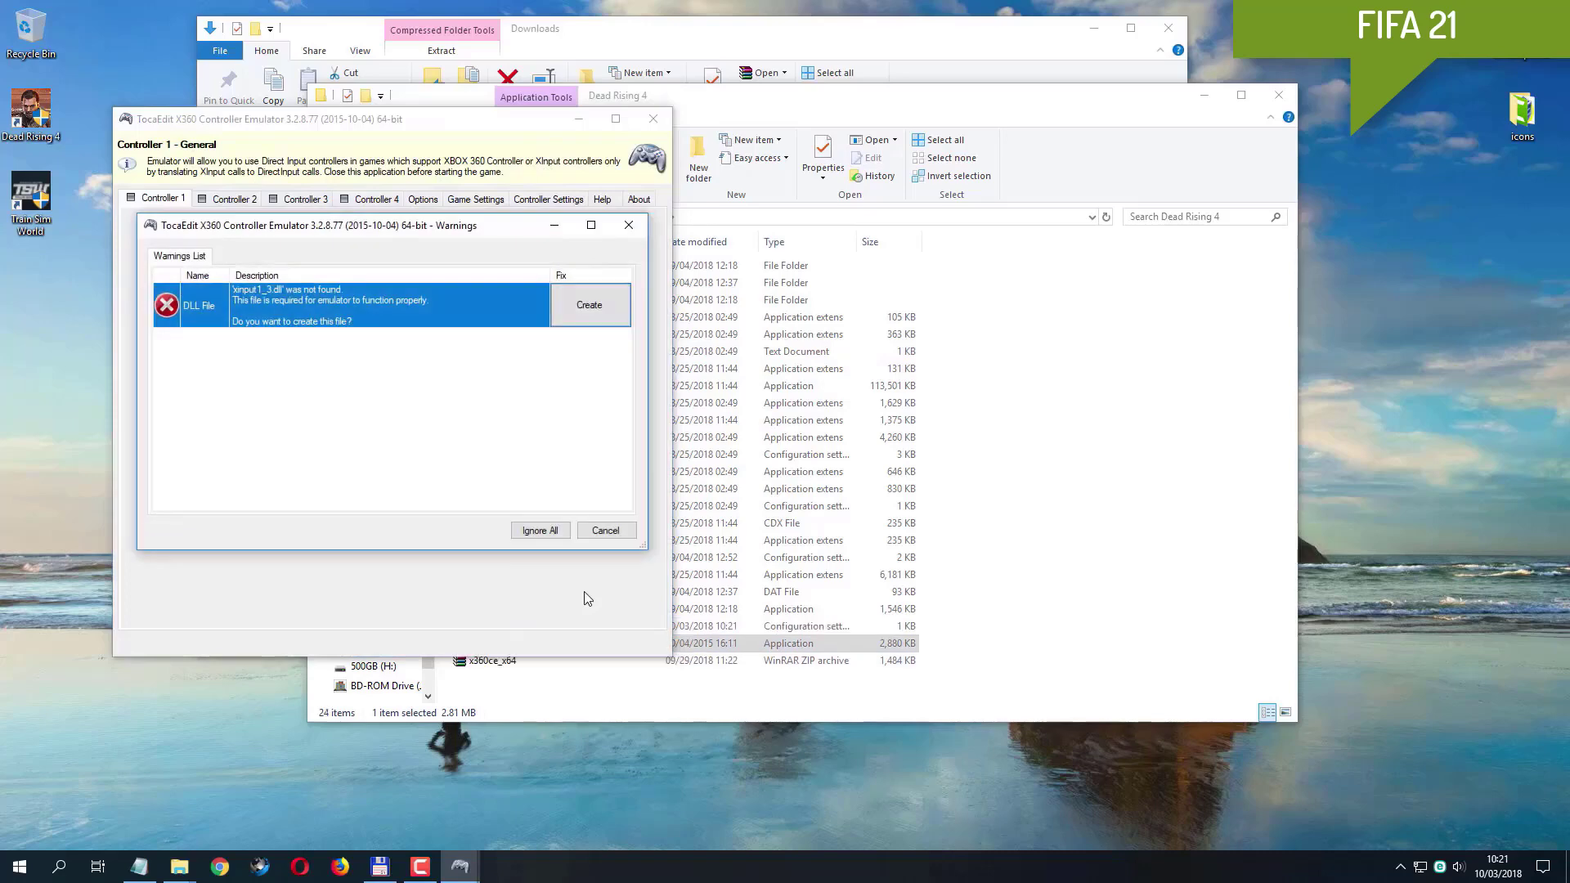
- Create the missing xinput1_3.dll file and start an automatic settings search for the USB Gamepad, including the Internet
click(590, 305)
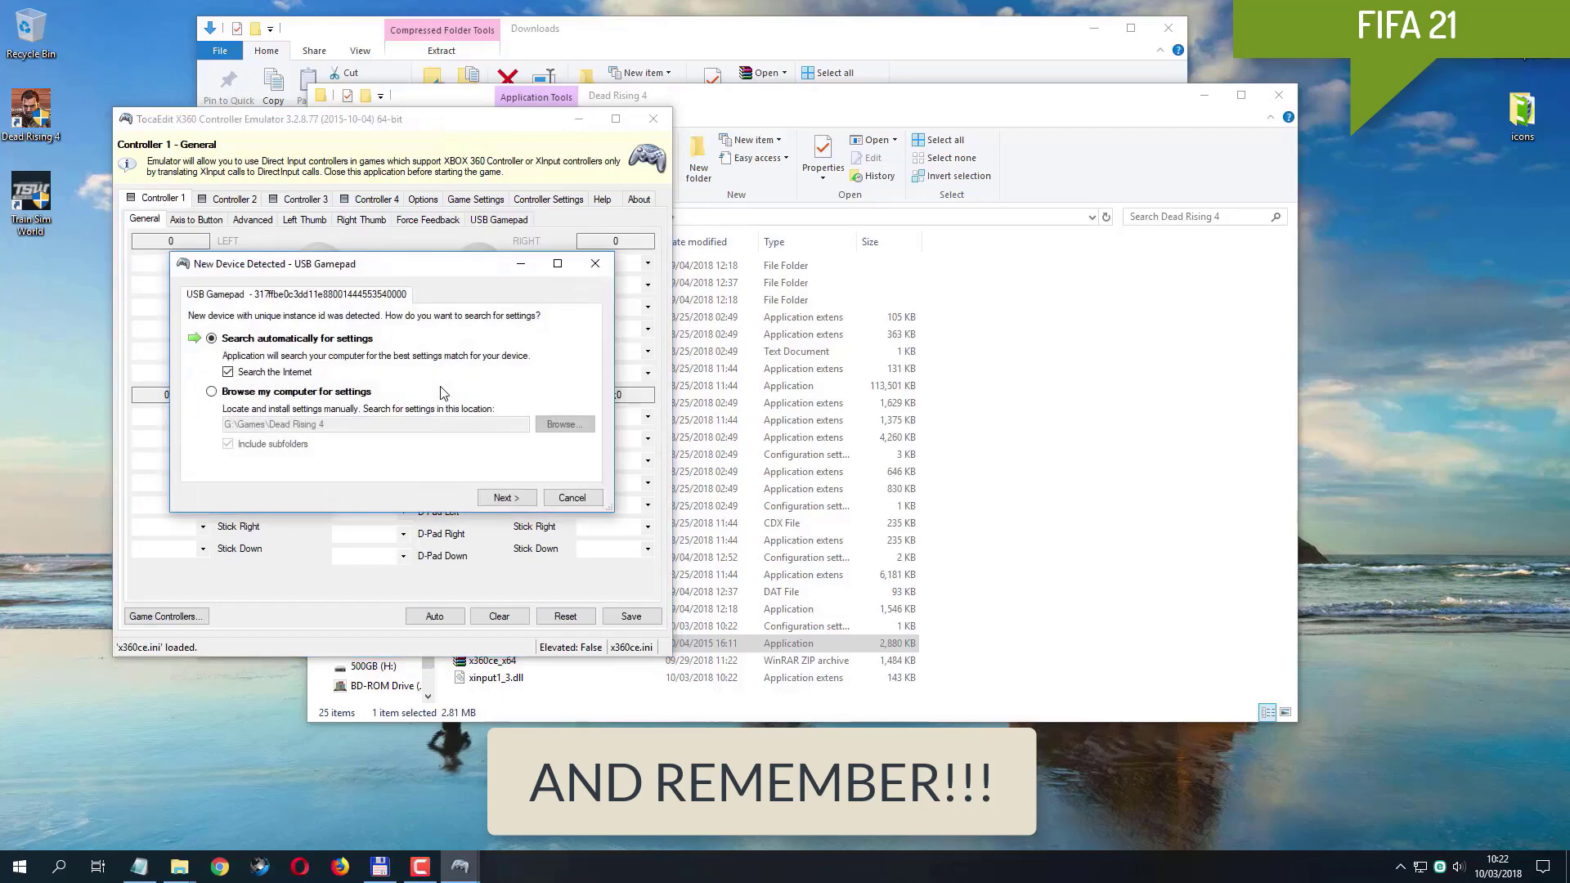
click(523, 502)
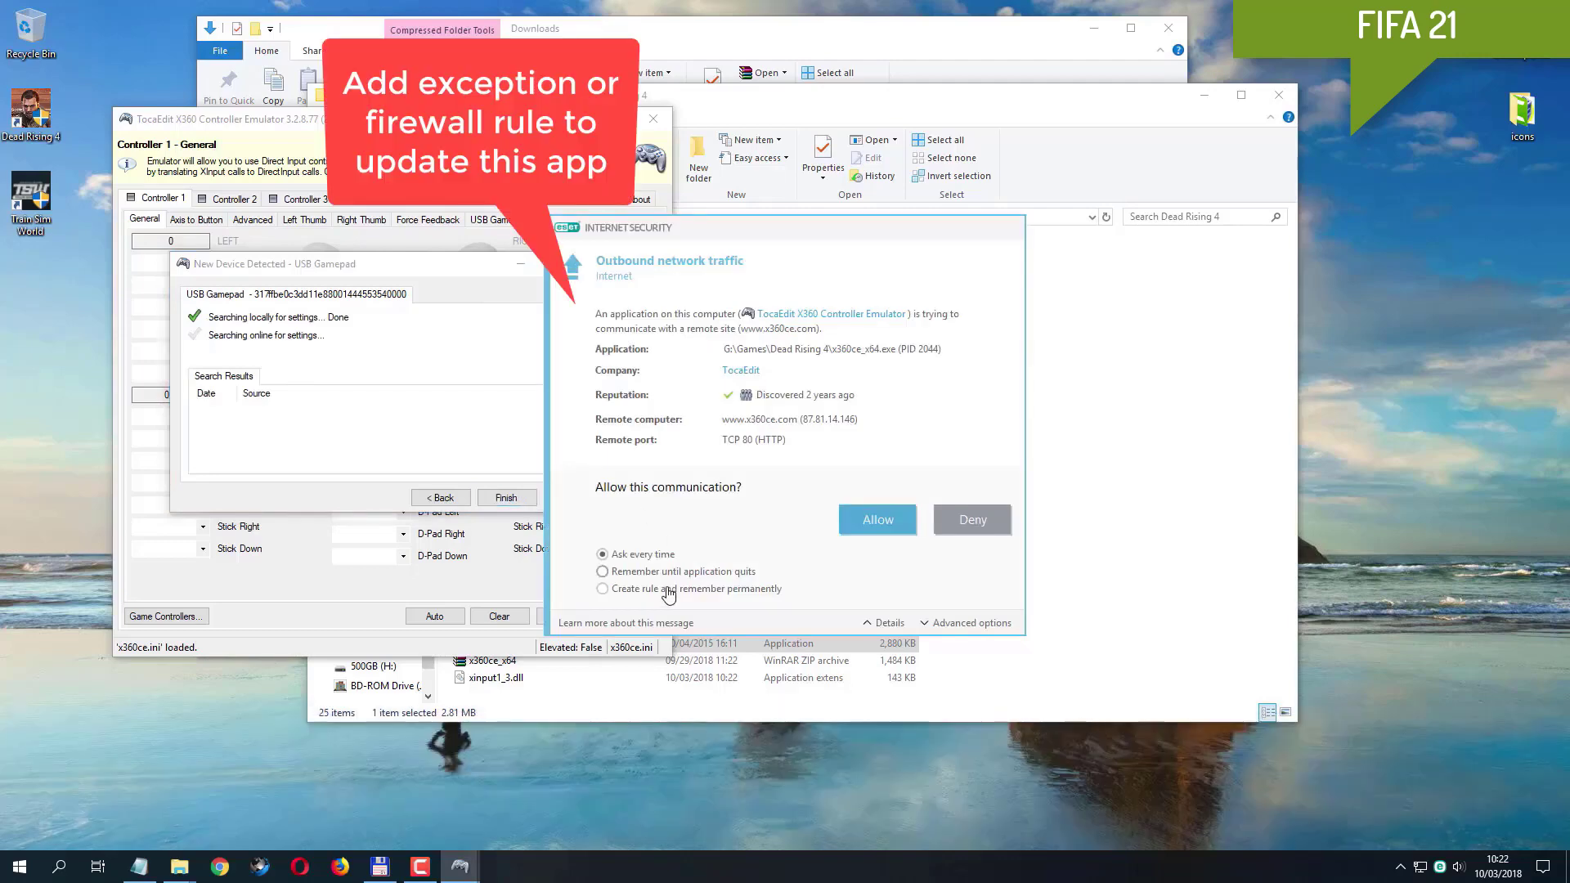
- Permanently allow the emulator's outbound communication and load the "Internet: Default Settings" configuration for the USB Gamepad, continuing past the exception
click(667, 589)
click(872, 522)
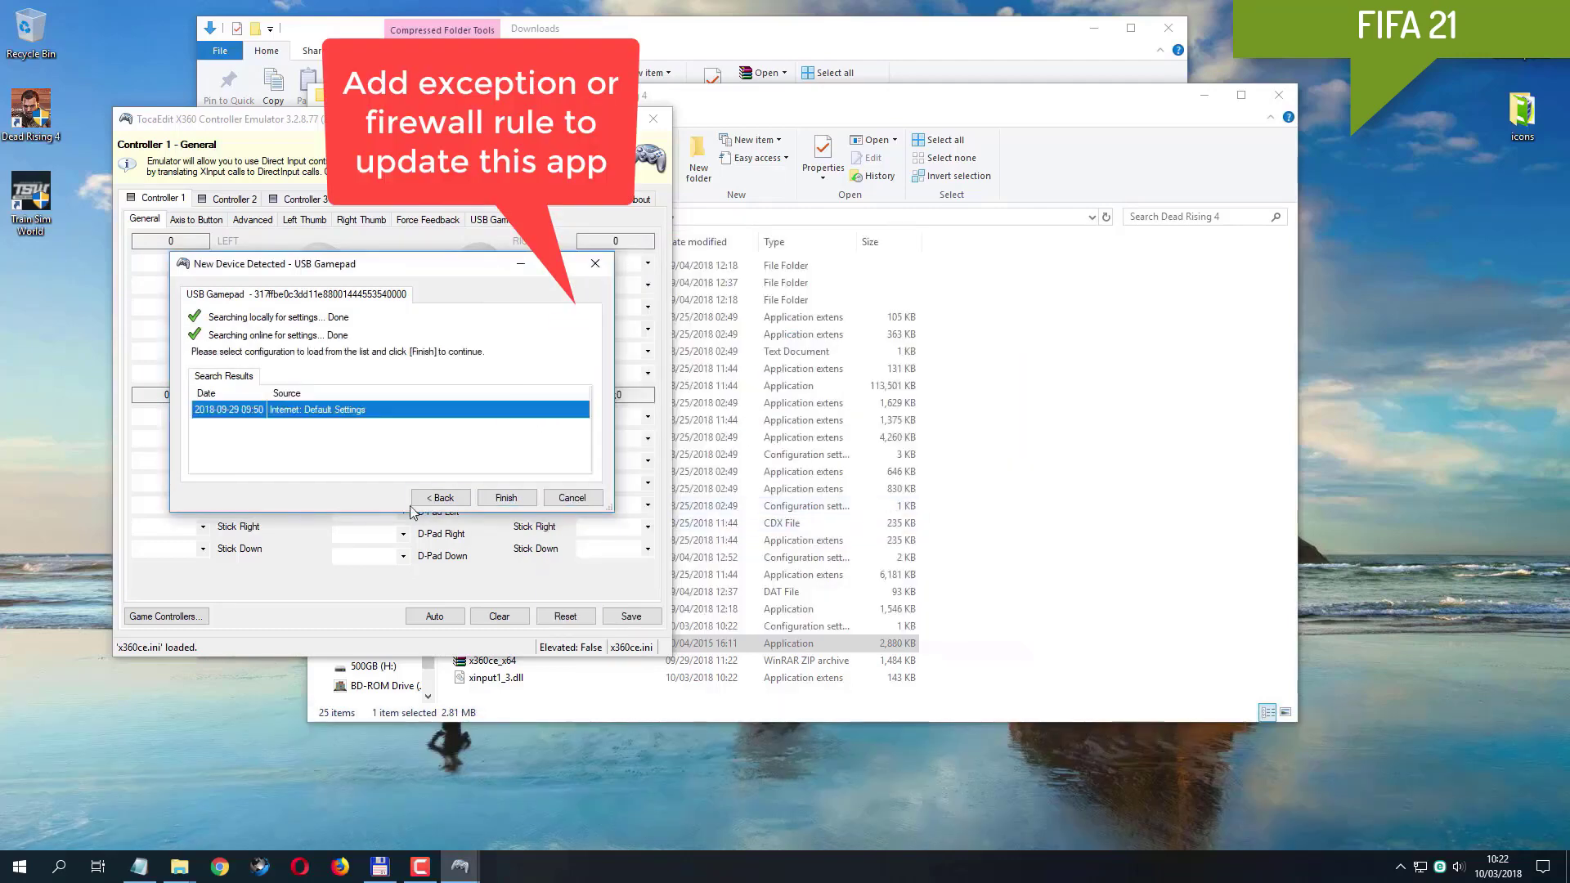
click(520, 502)
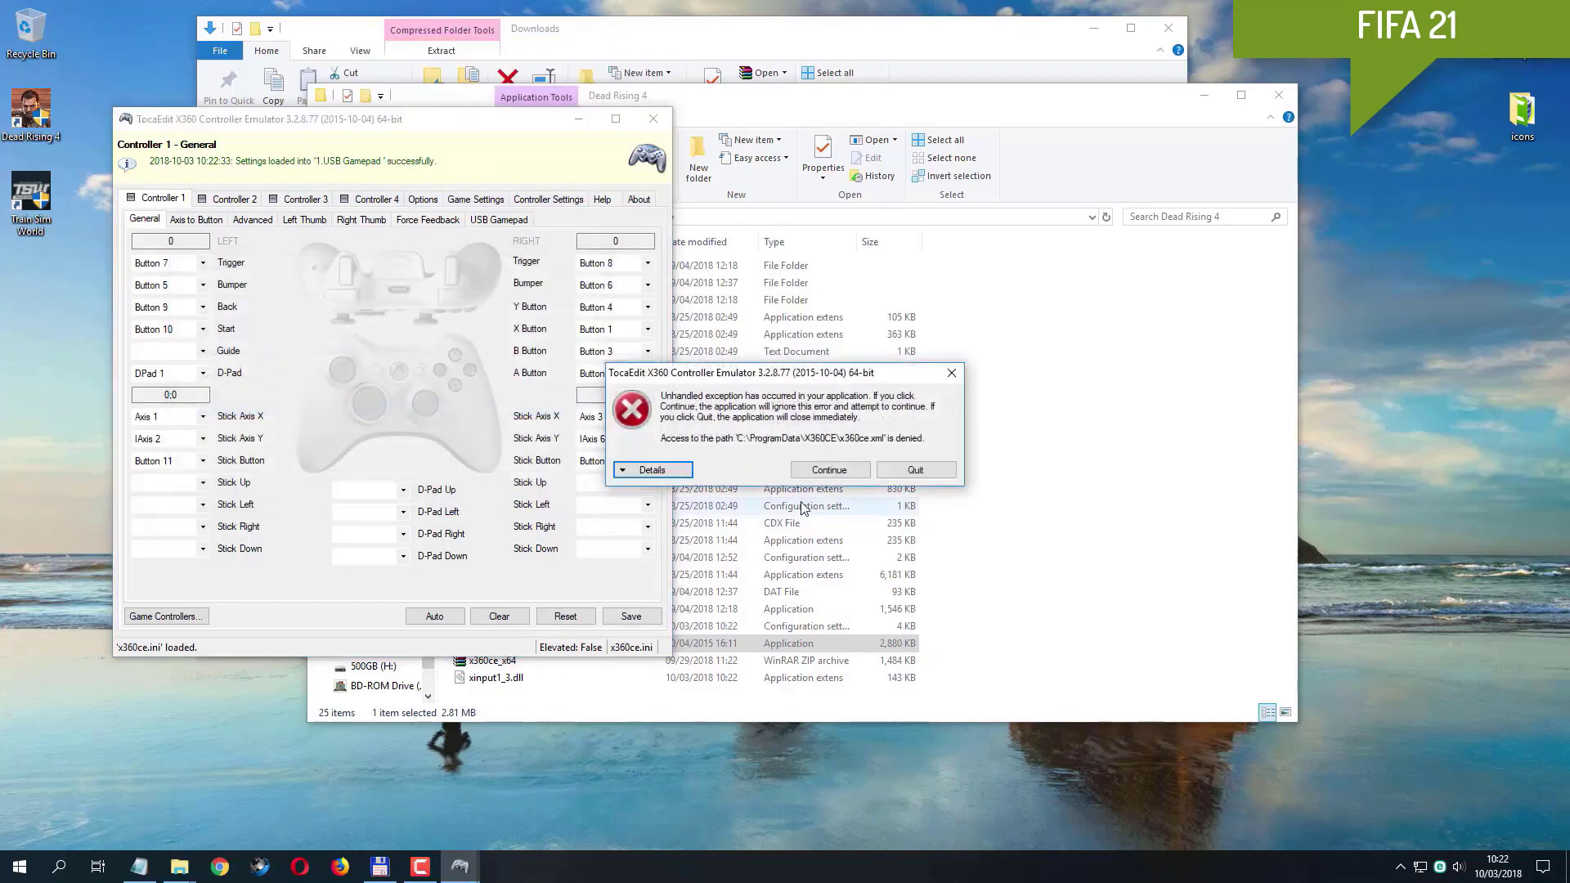
click(829, 470)
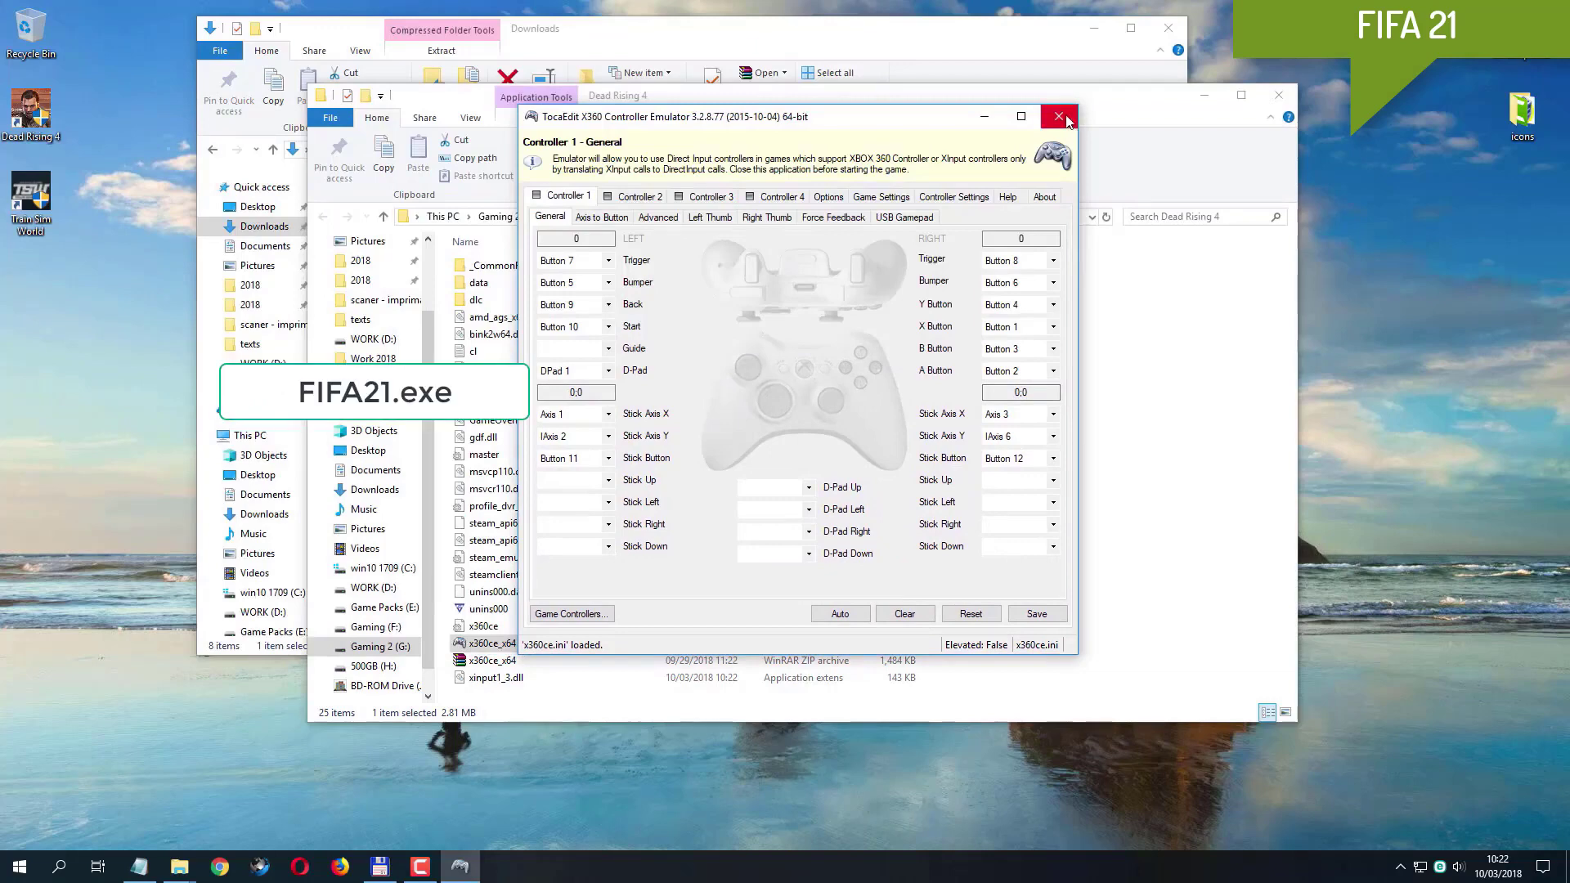
- Close the controller emulator and run x360ce_x64 from the Dead Rising 4 folder as administrator
click(1067, 119)
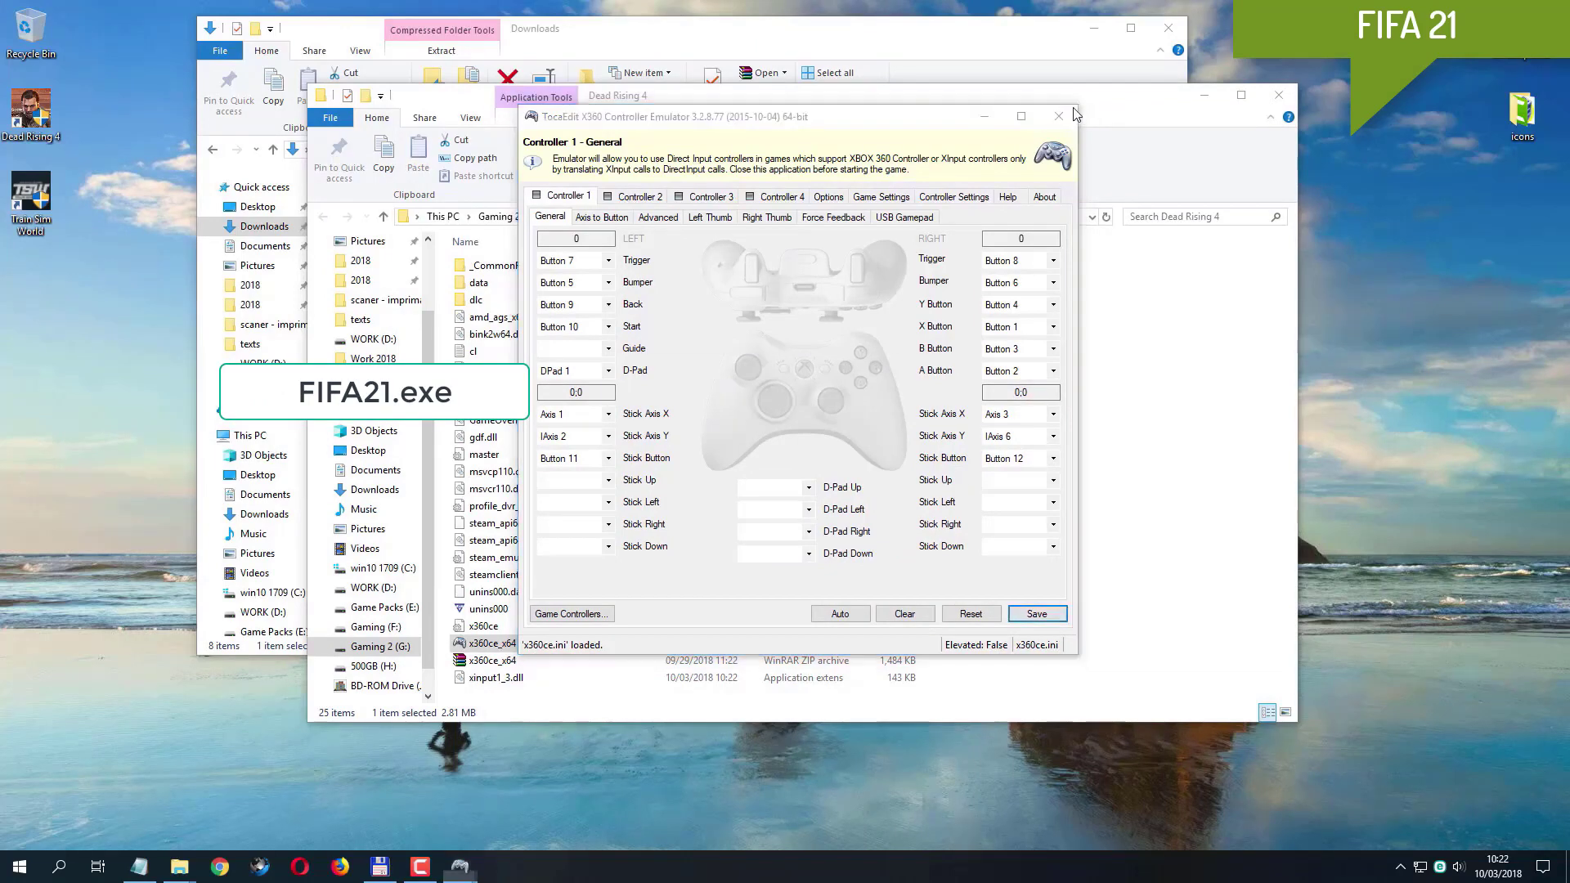
click(833, 475)
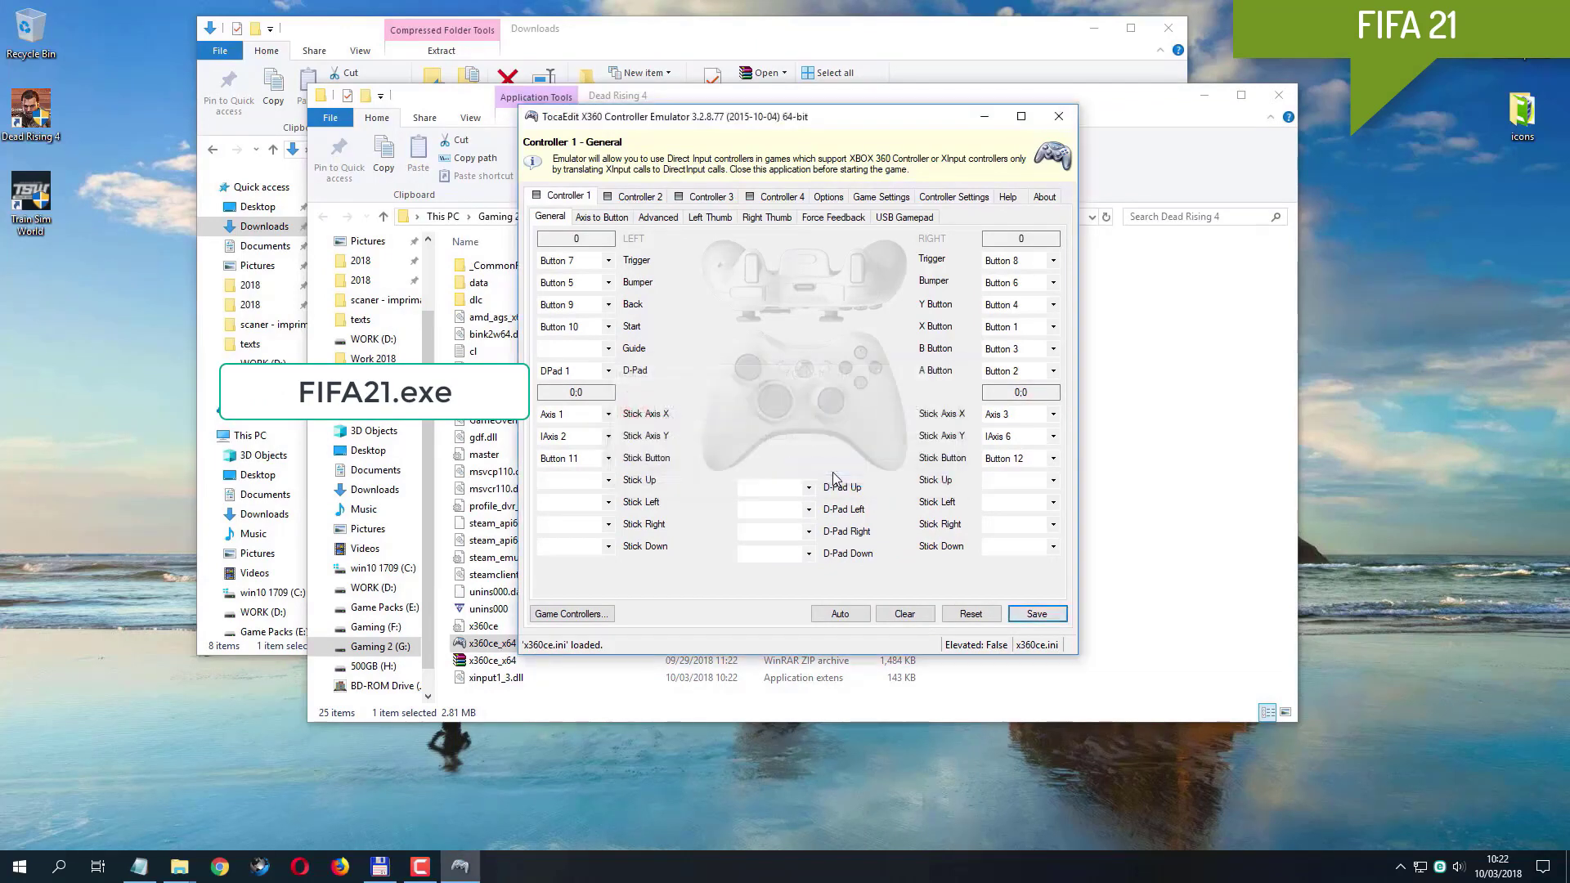
click(1059, 117)
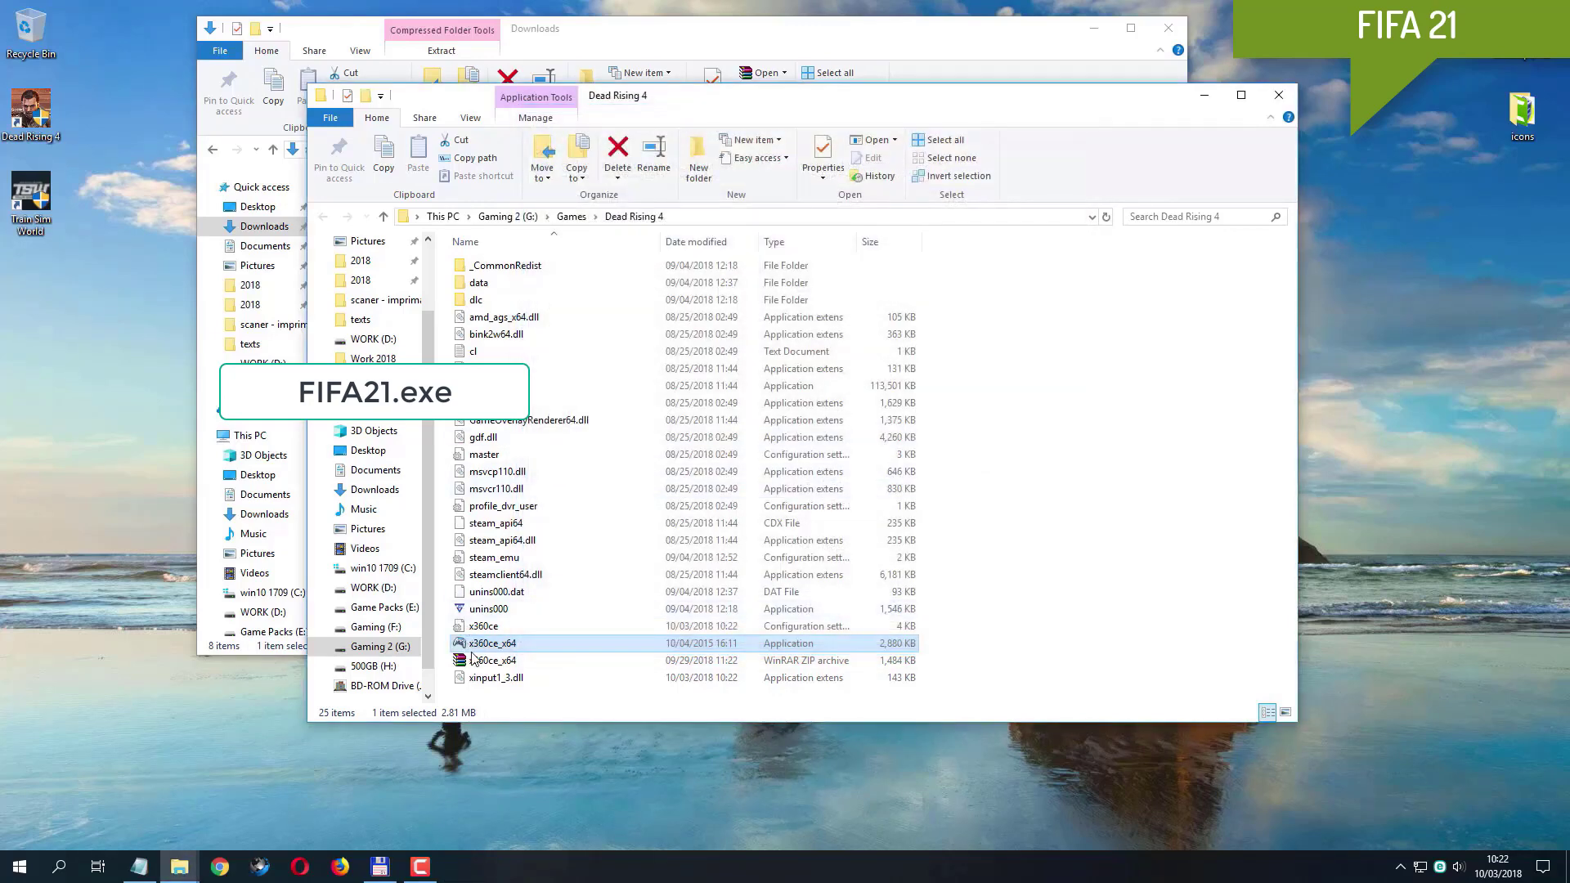
right_click(514, 645)
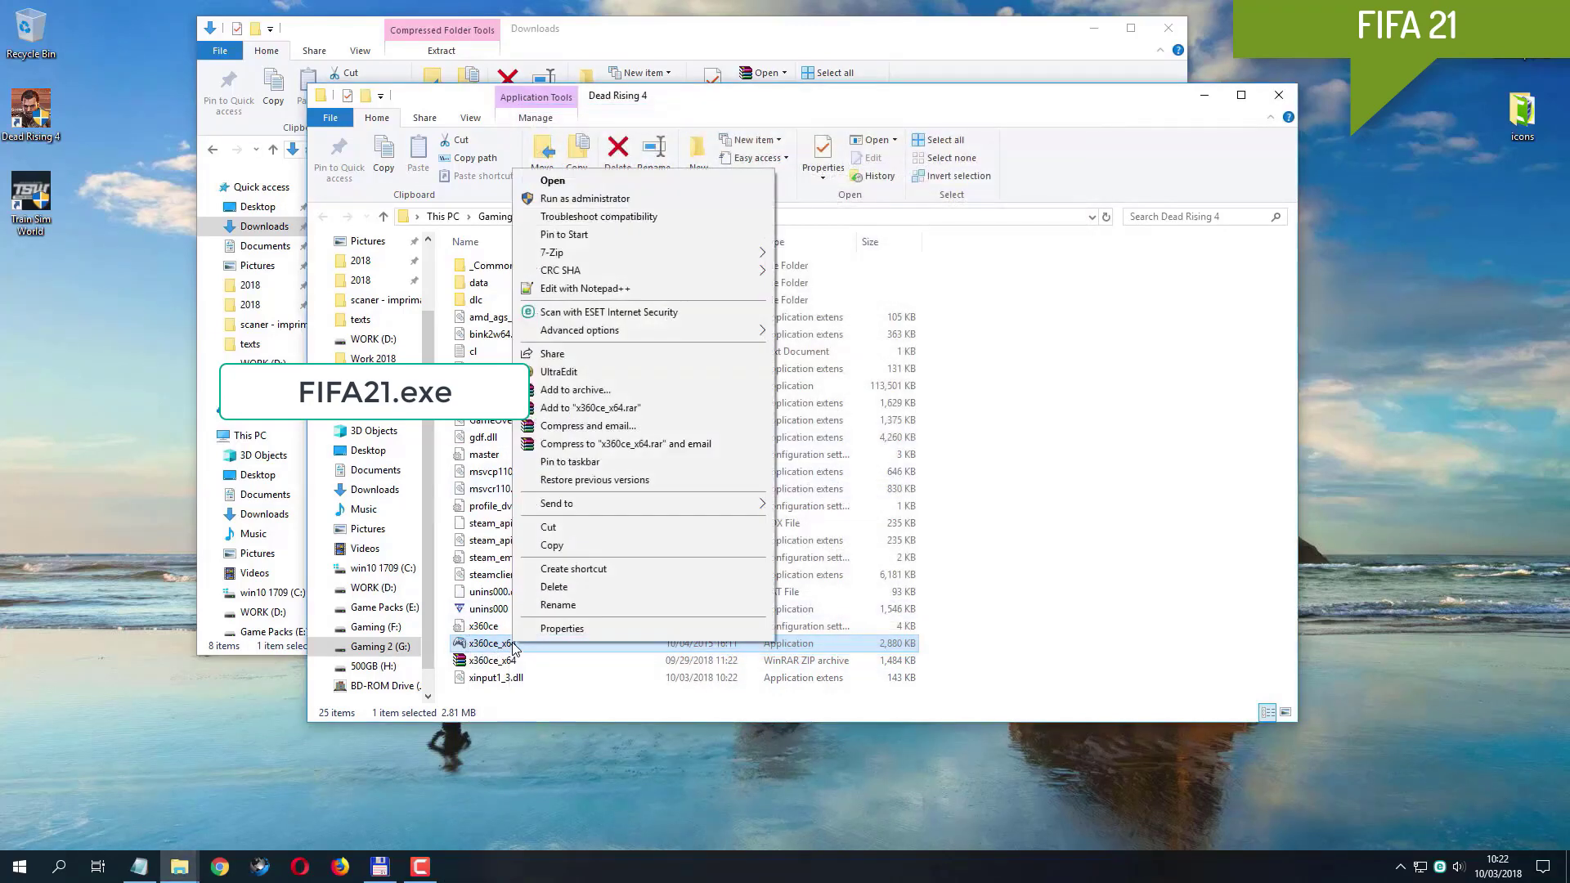
click(626, 203)
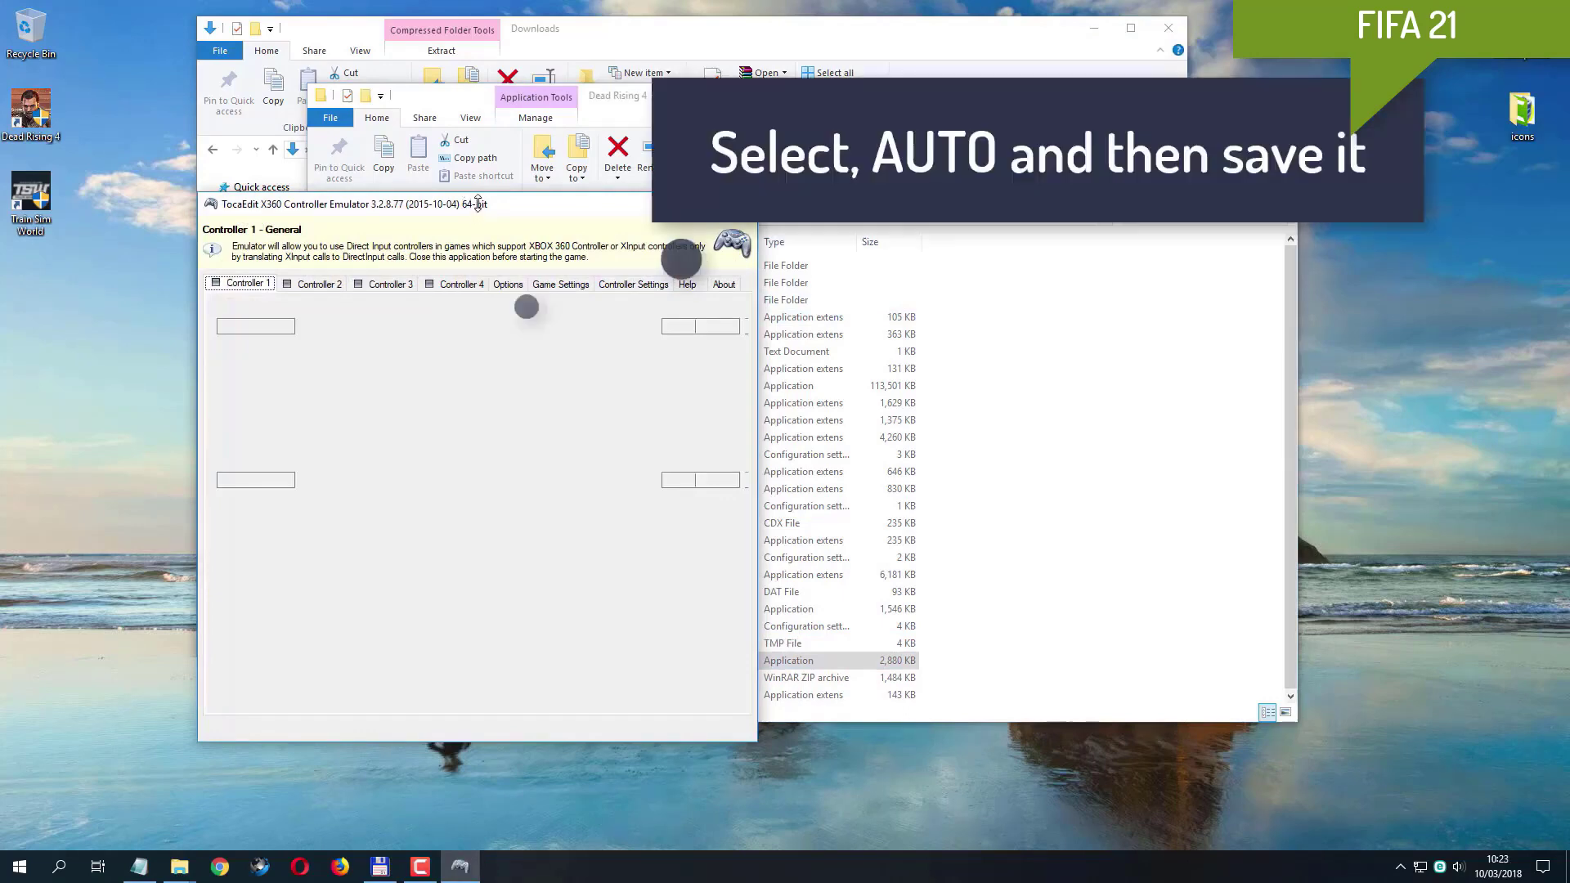
- Apply the automatic mapping to Controller 1, save it and close the emulator
drag(478, 211, 698, 188)
click(748, 681)
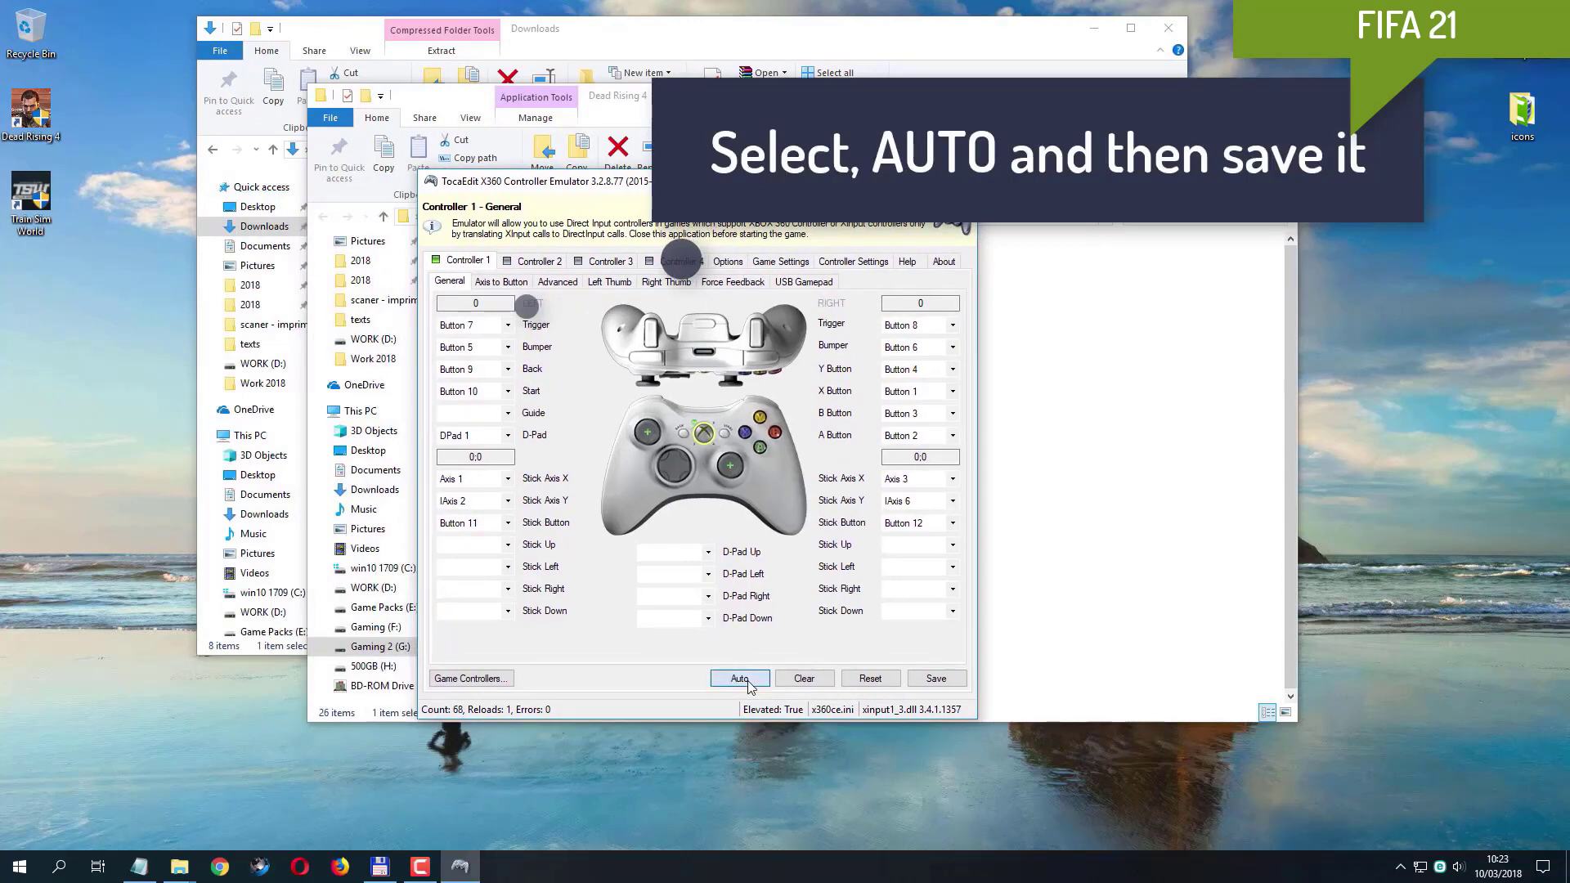
click(726, 480)
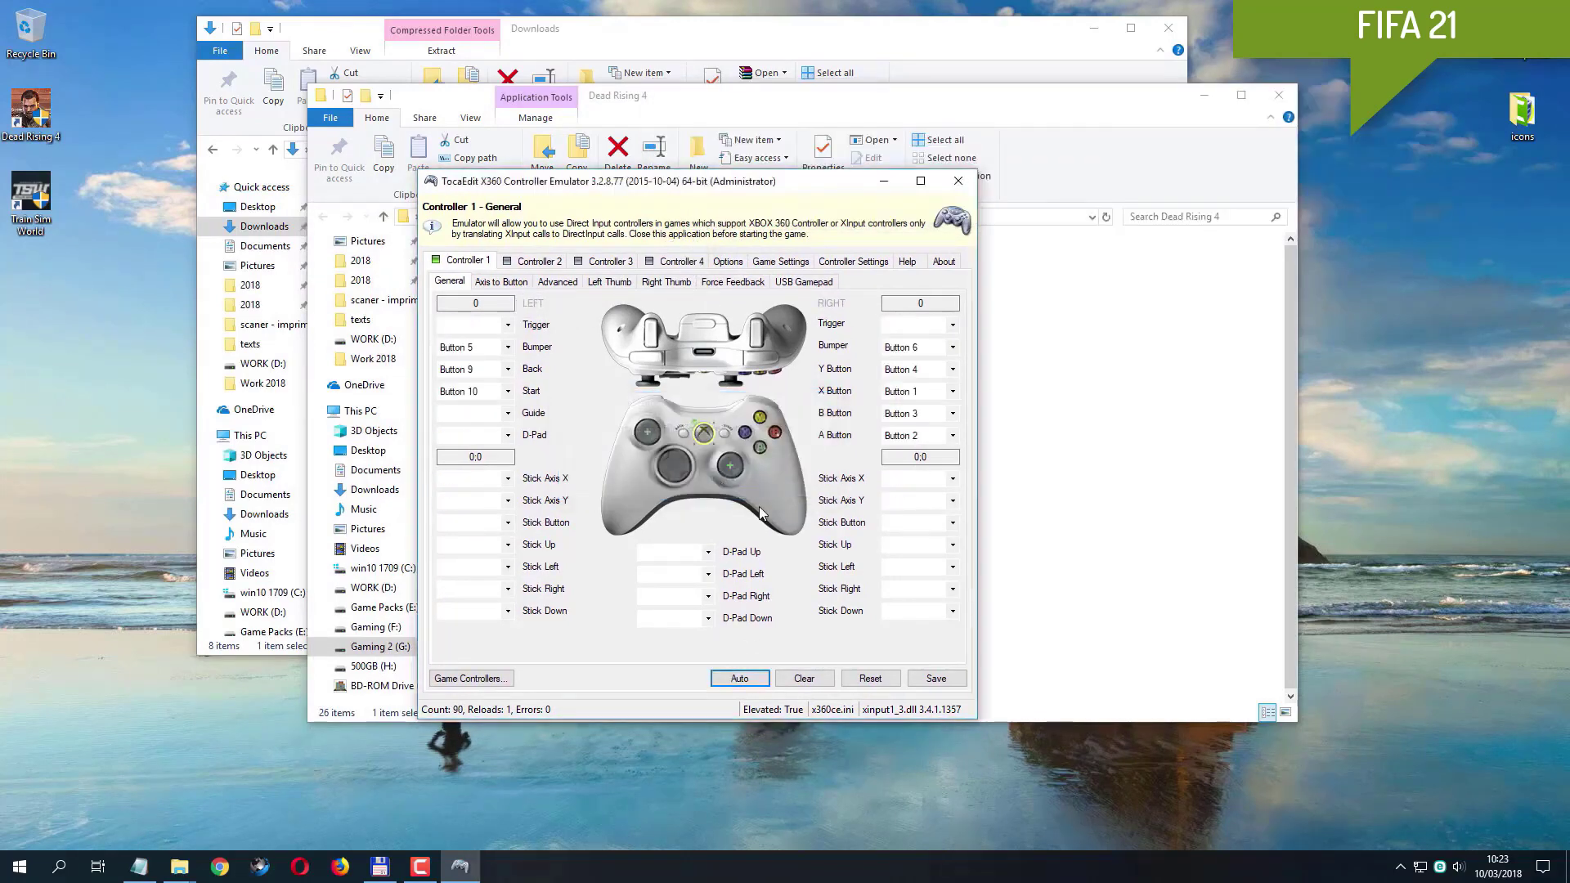
click(951, 682)
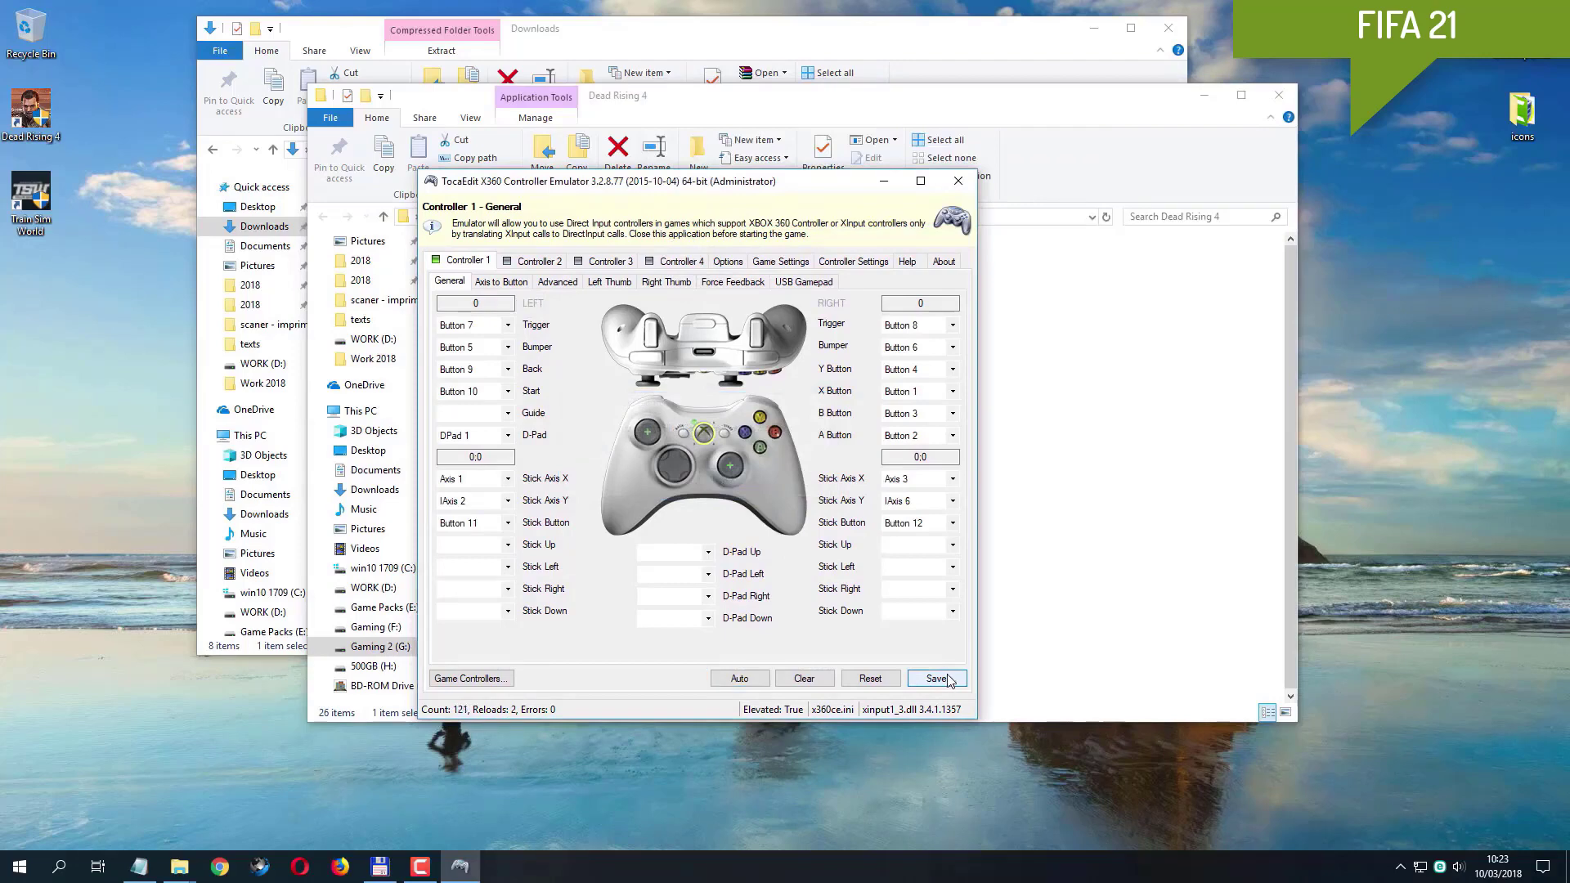
click(958, 180)
- Run x360ce_x64 as administrator again and enable the DI hook mask in the game settings for x360ce_x64.exe
click(580, 389)
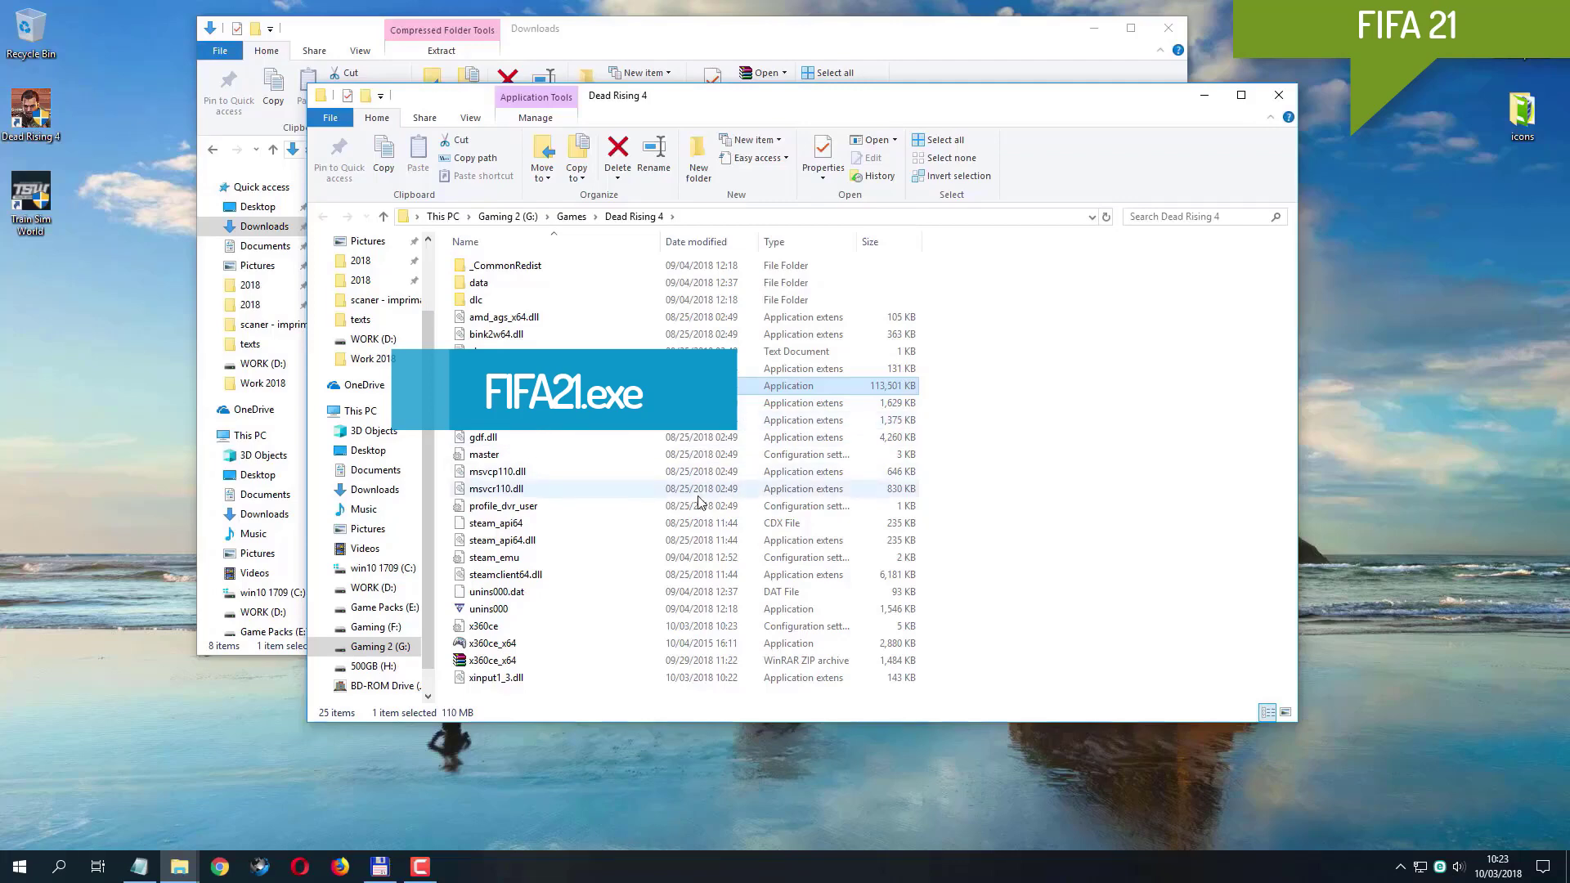
click(570, 645)
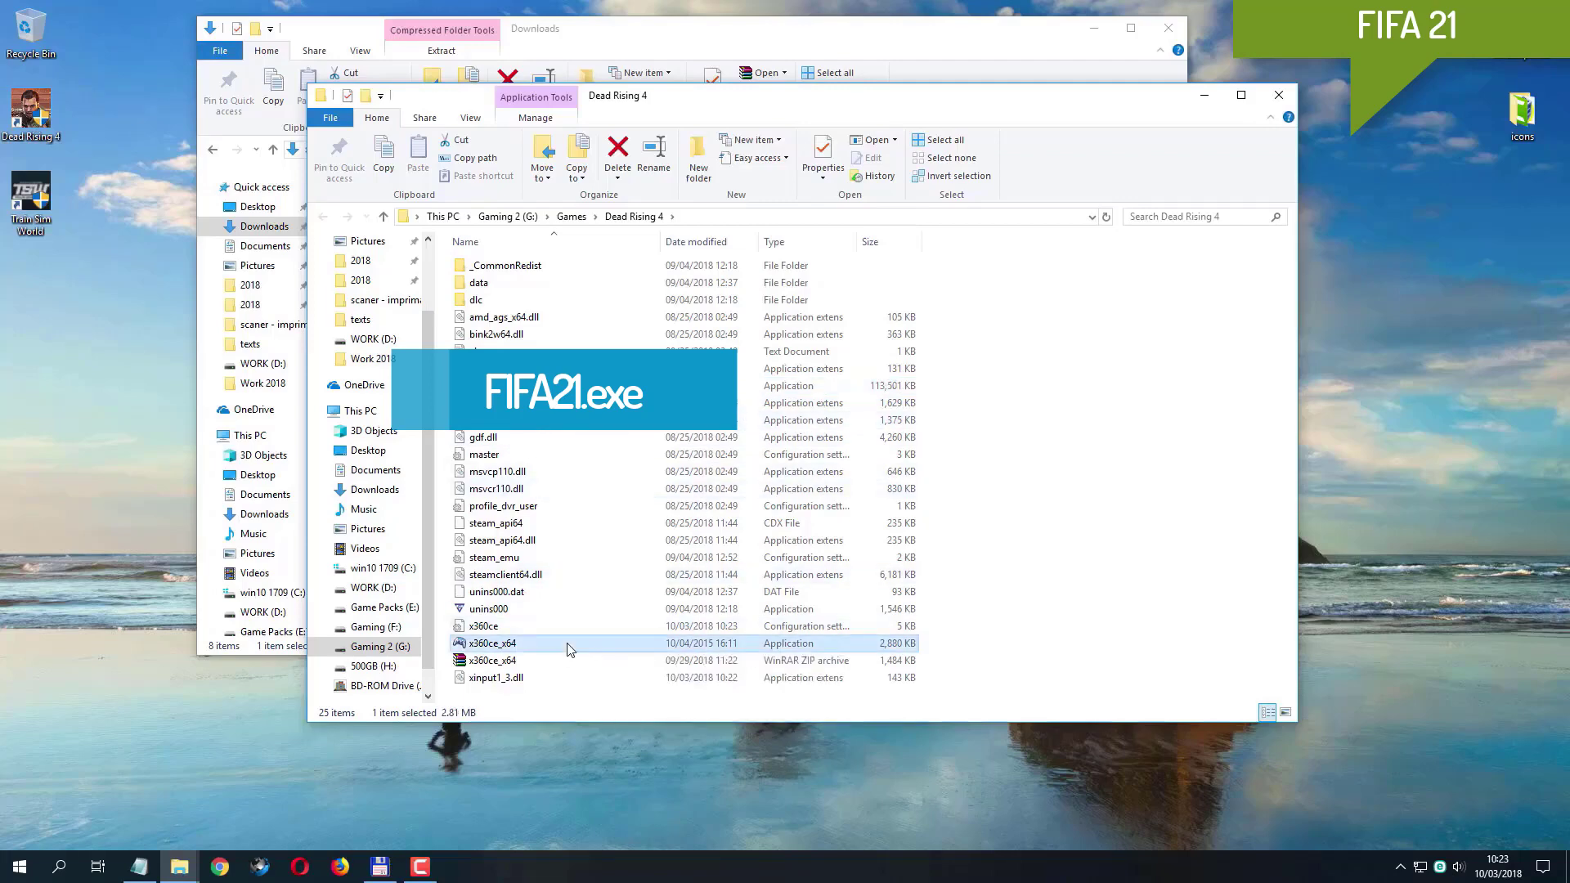
right_click(570, 647)
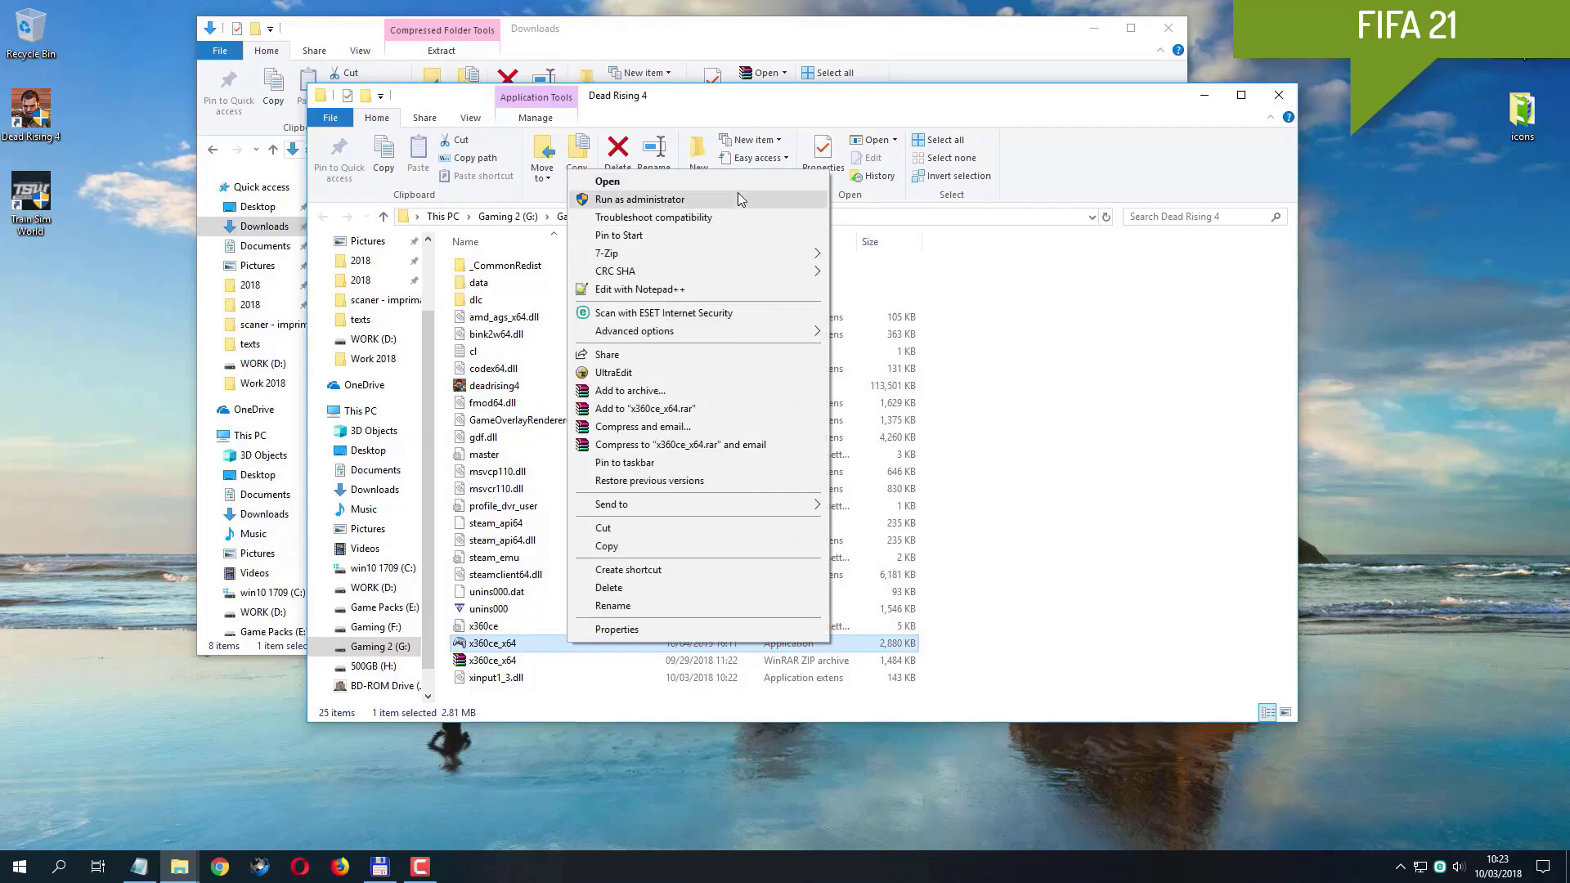
click(739, 199)
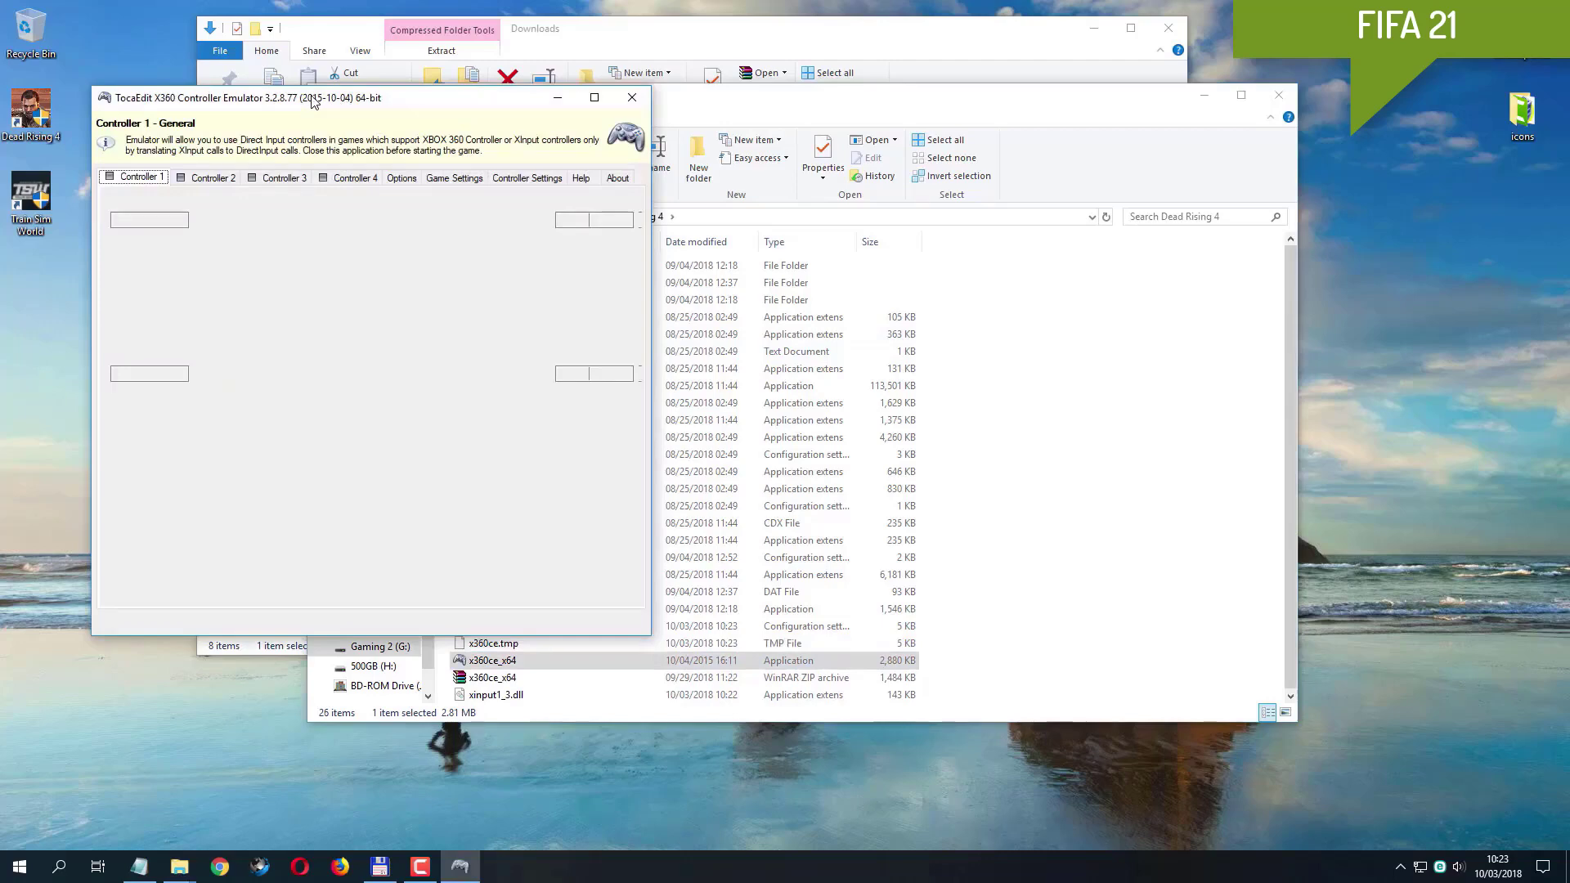
drag(311, 101, 497, 110)
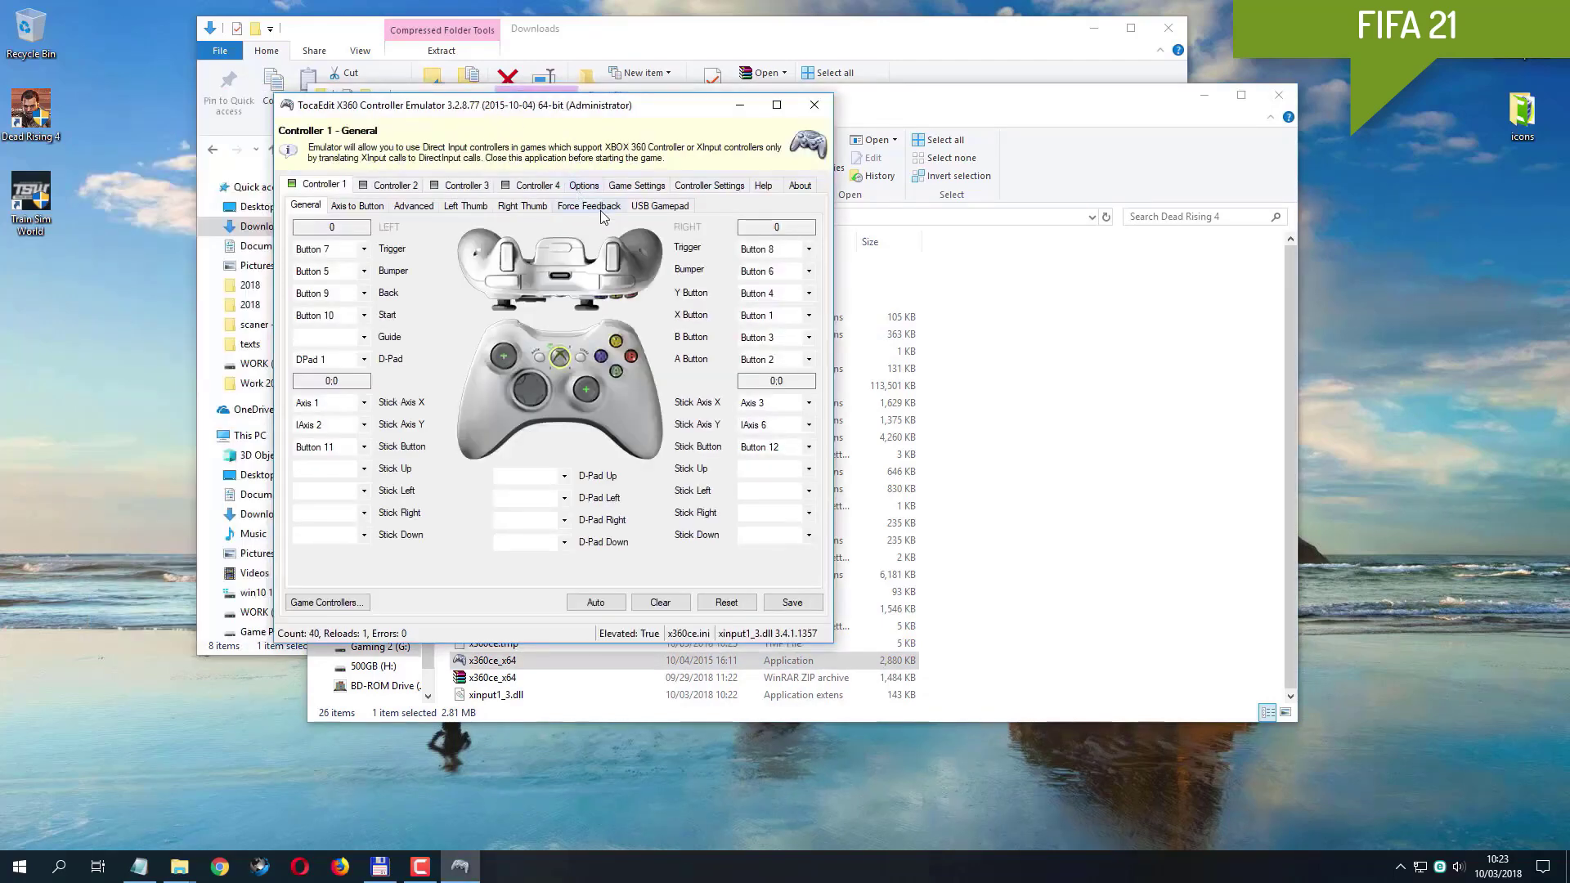
click(651, 188)
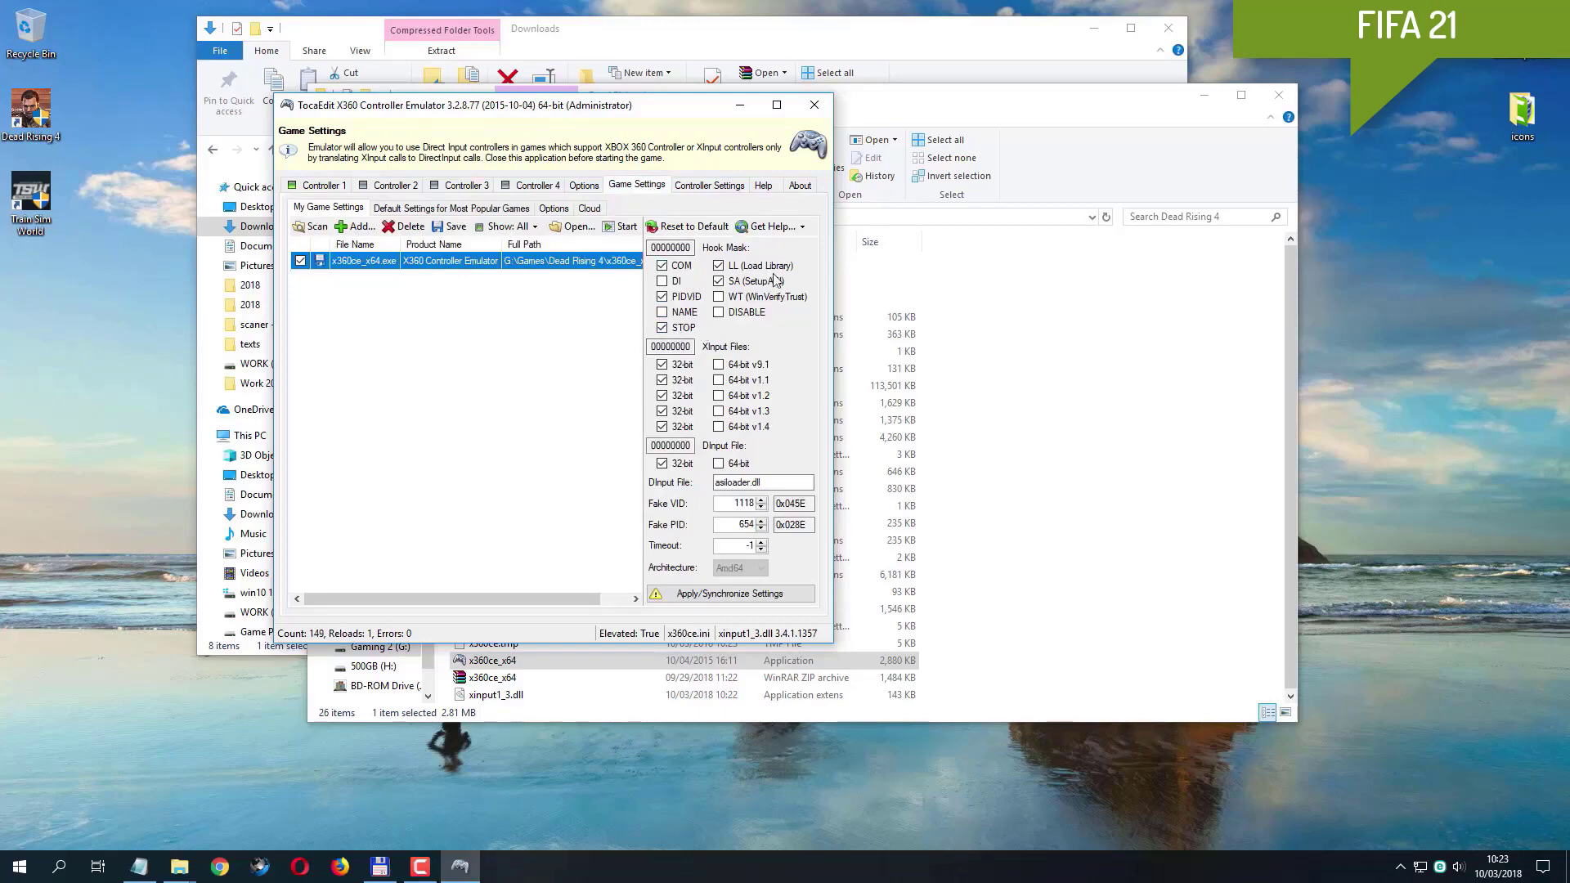
click(674, 282)
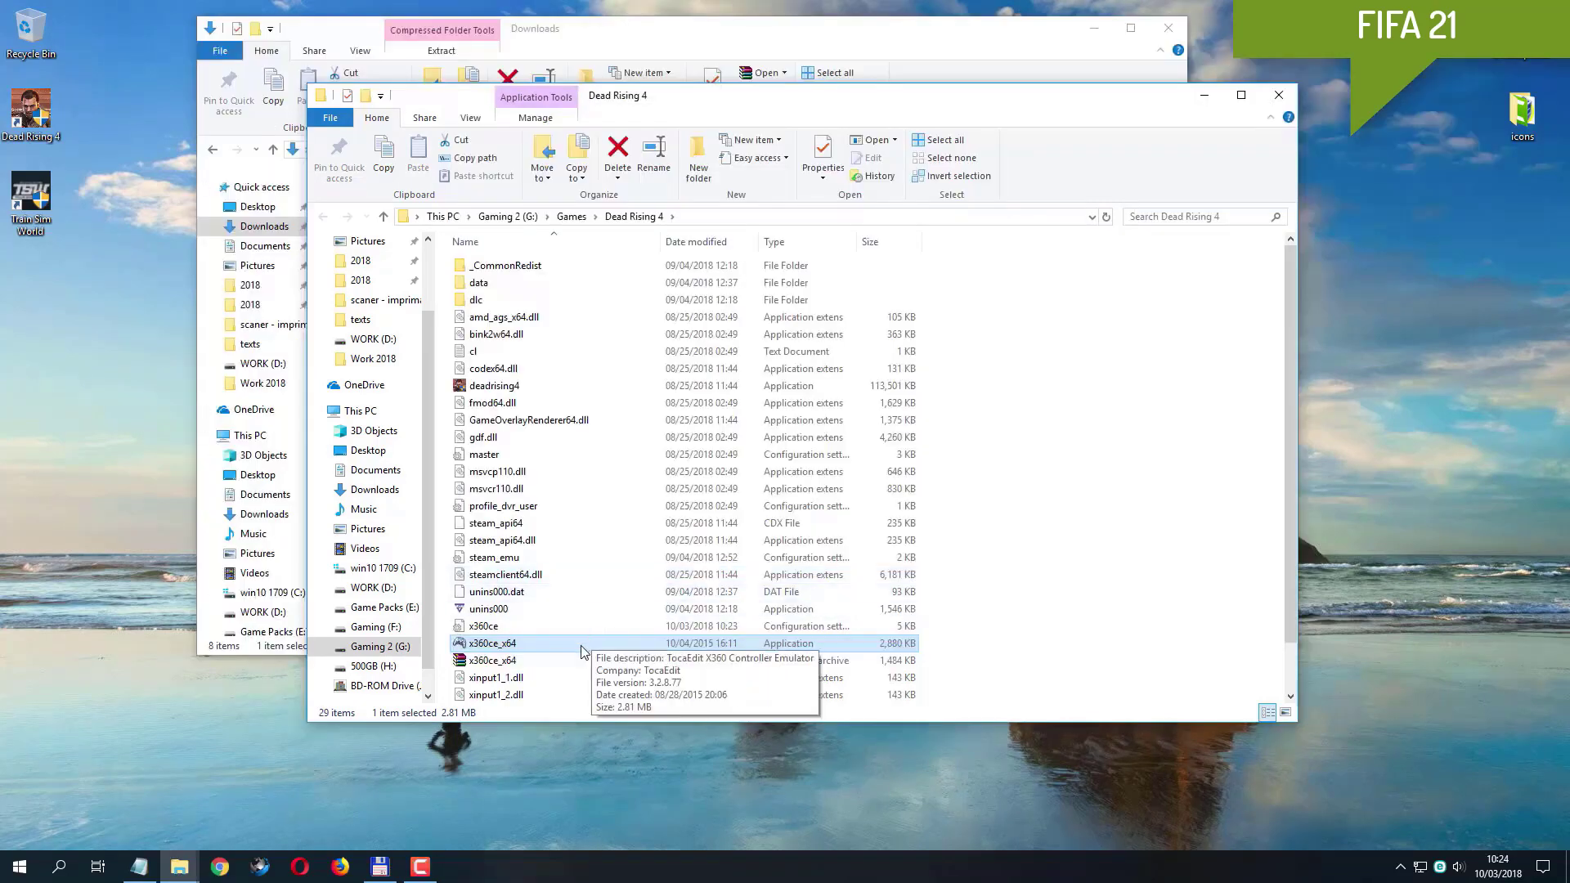
- Start x360ce_x64 once more with administrator rights and open its Game Settings
right_click(582, 646)
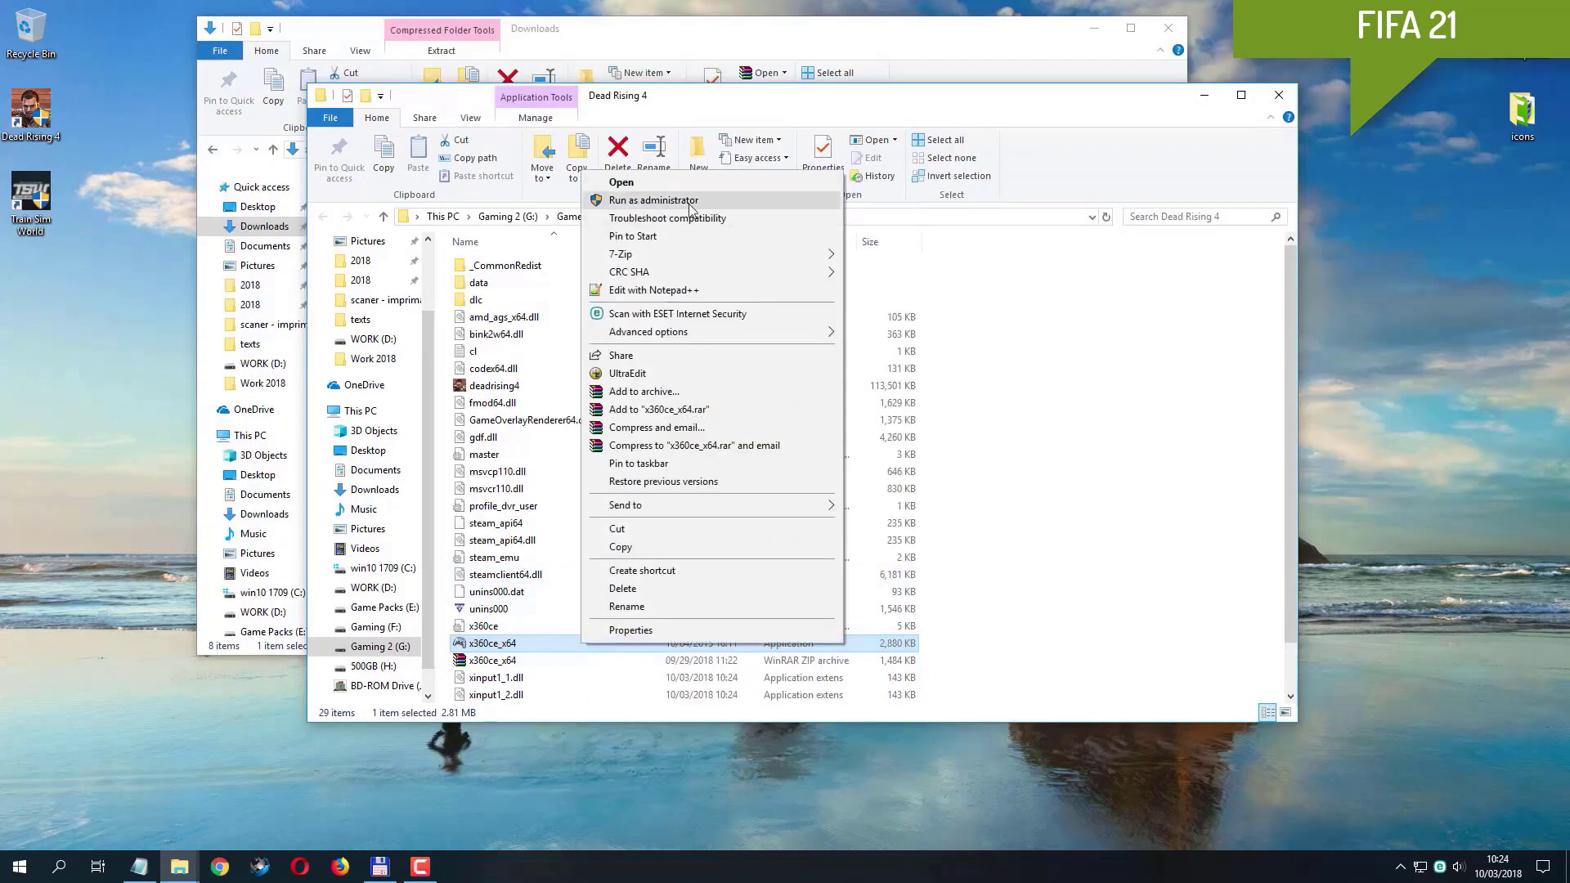
click(691, 201)
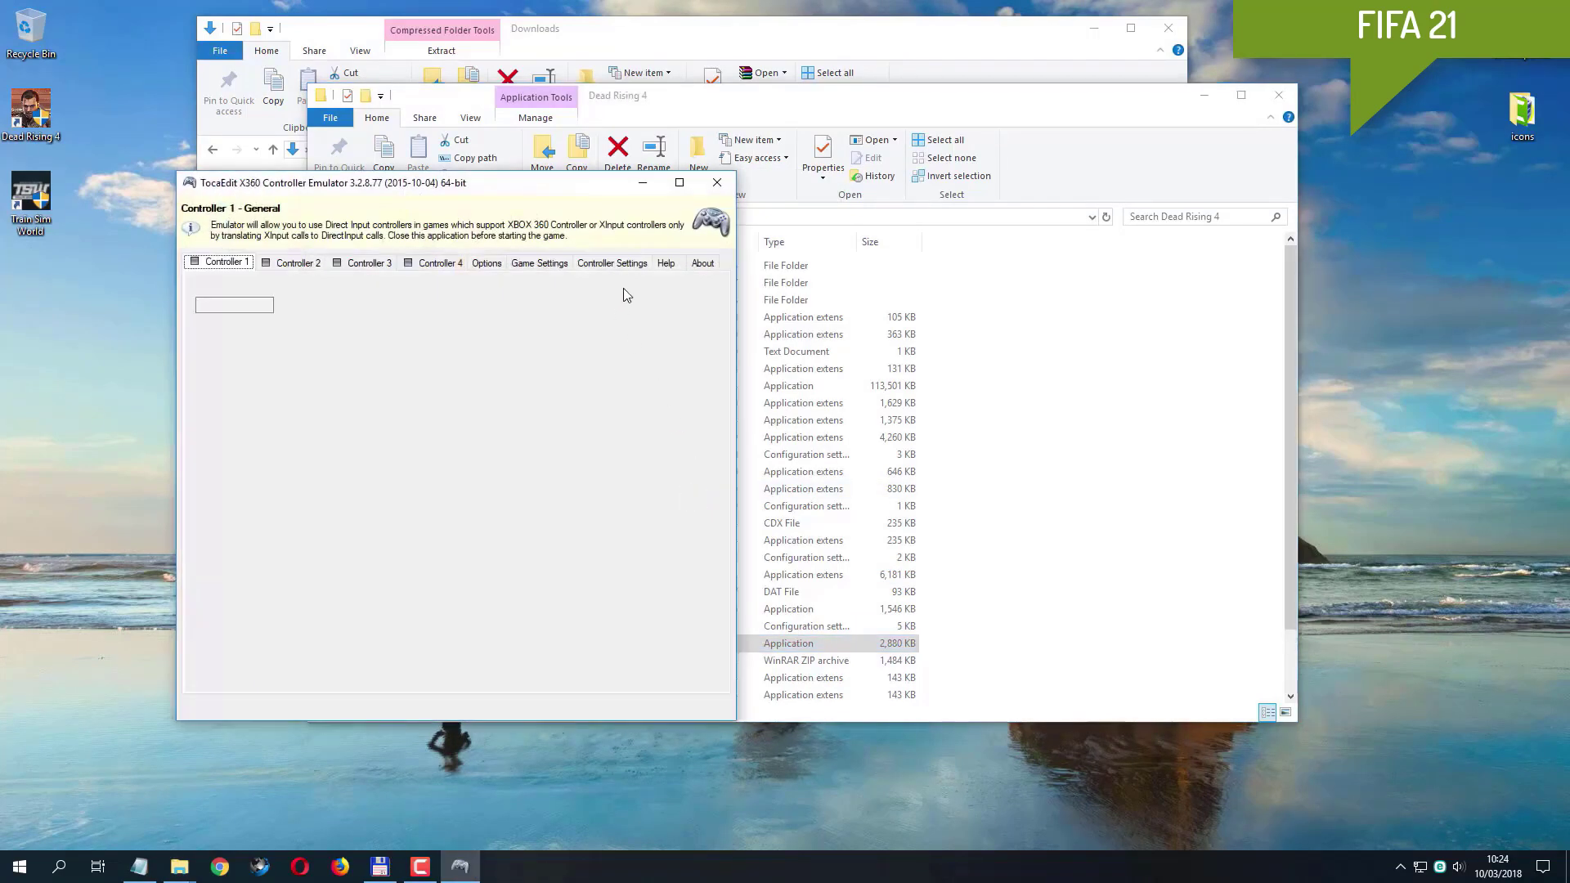
click(562, 265)
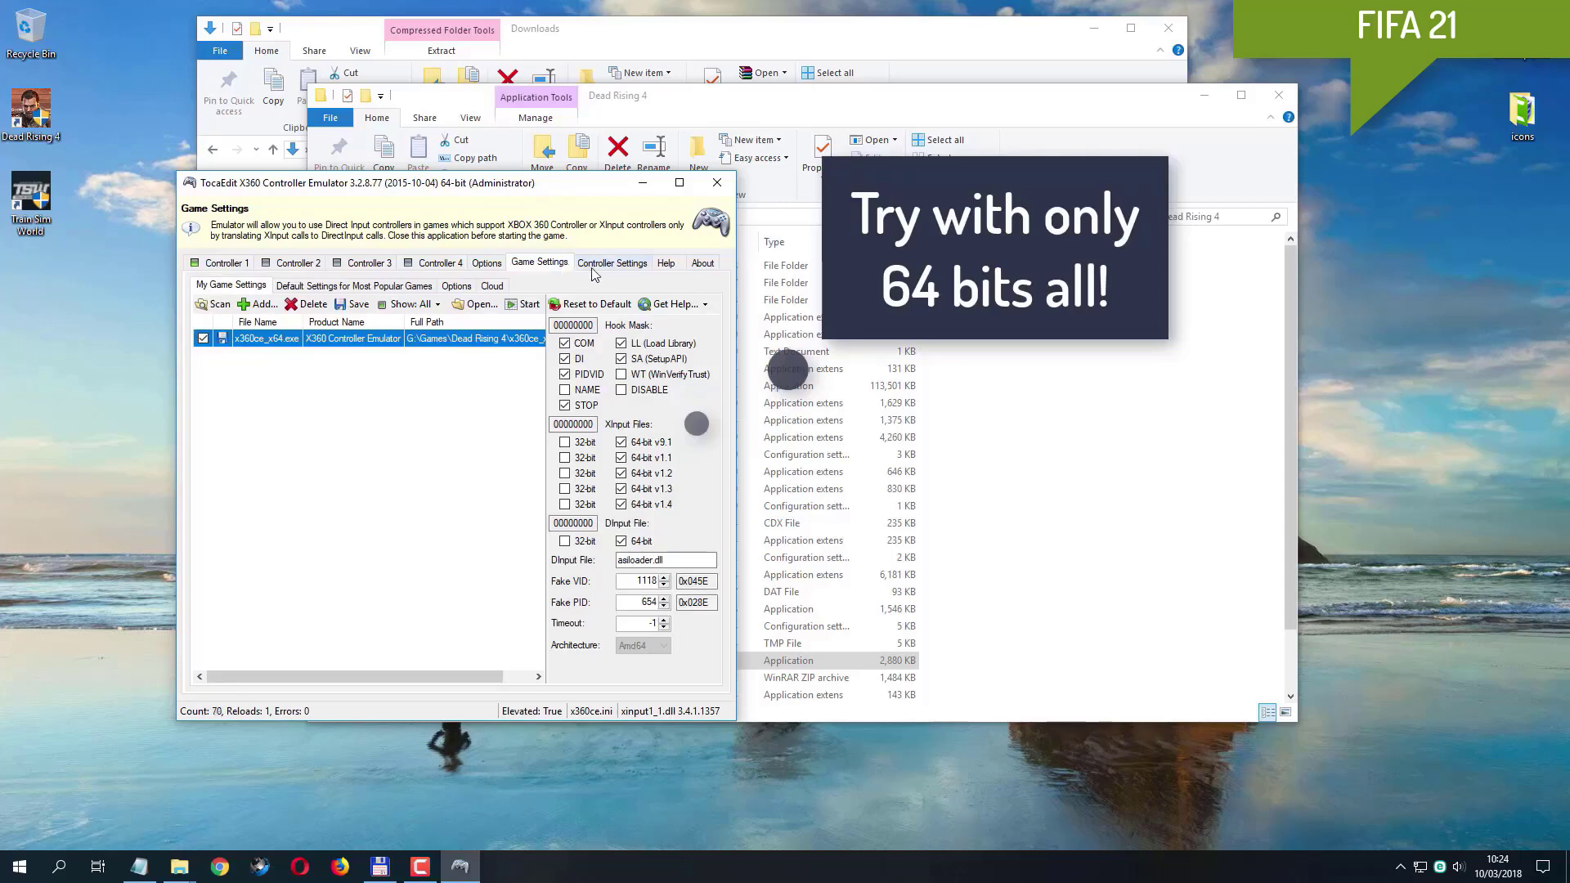
- Disable the STOP, PIDVID, DI, COM, SA (SetupAPI) and LL (Load Library) hook masks for x360ce_x64.exe and close the emulator
click(584, 406)
click(583, 374)
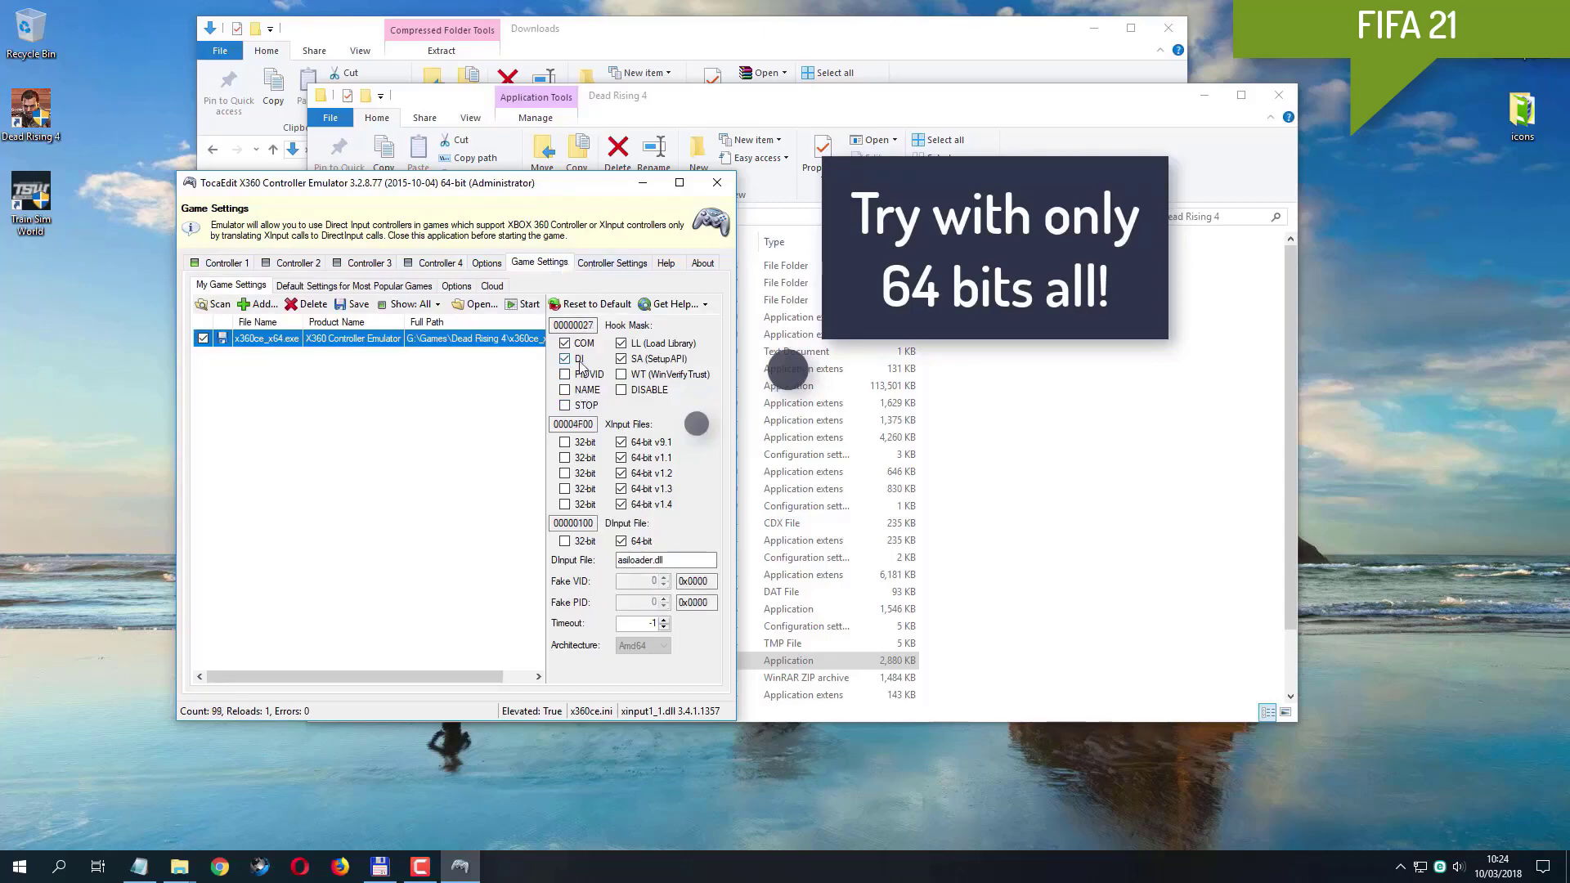
click(583, 359)
click(584, 343)
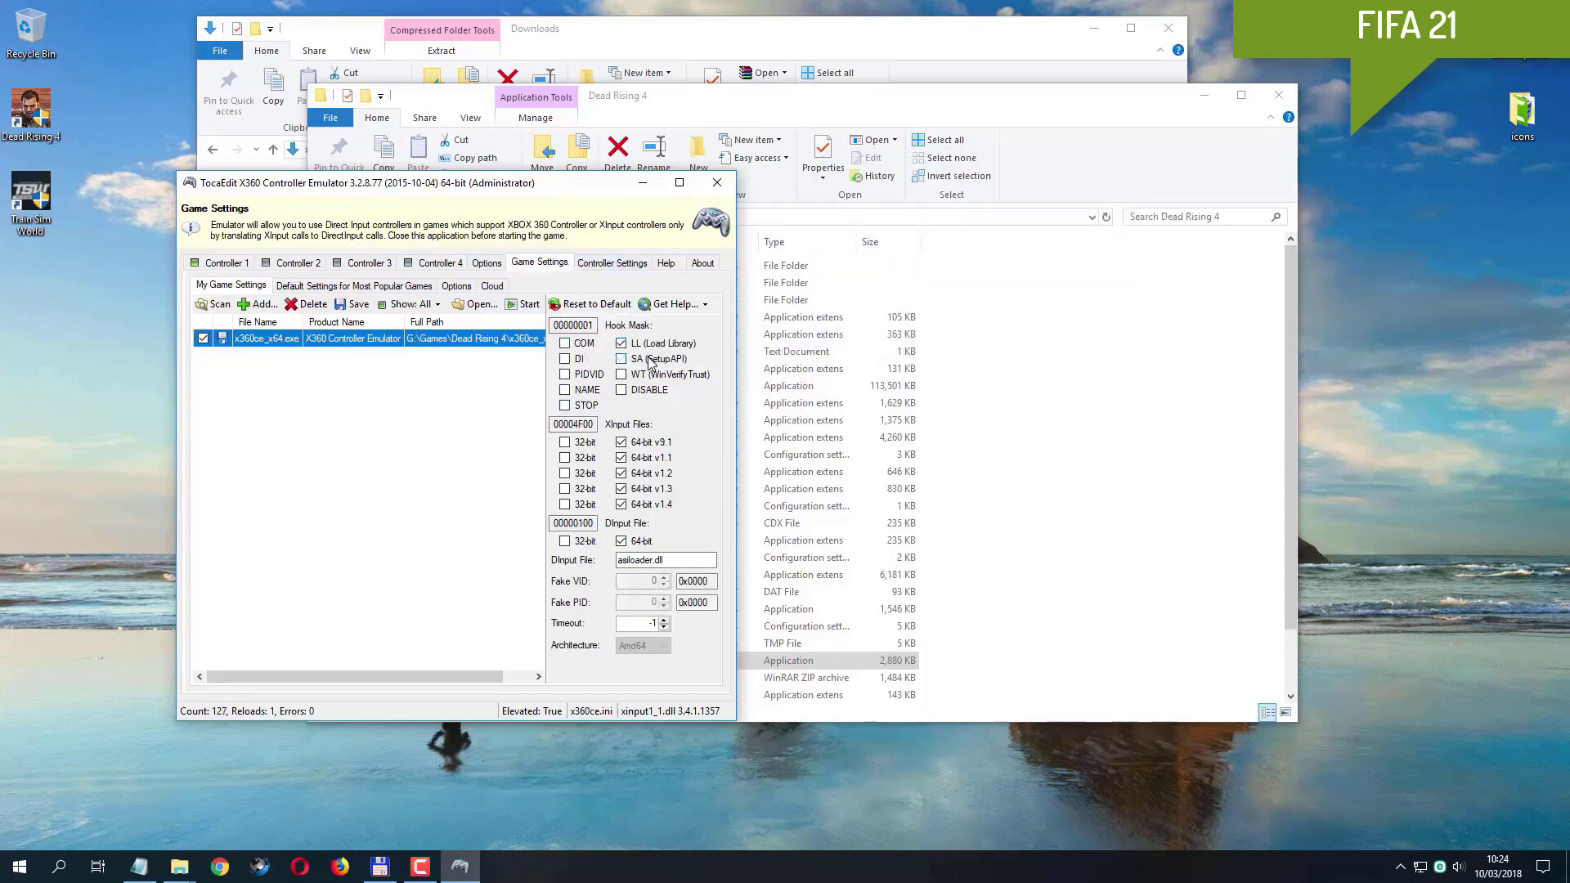
click(652, 359)
click(650, 344)
drag(542, 191, 771, 170)
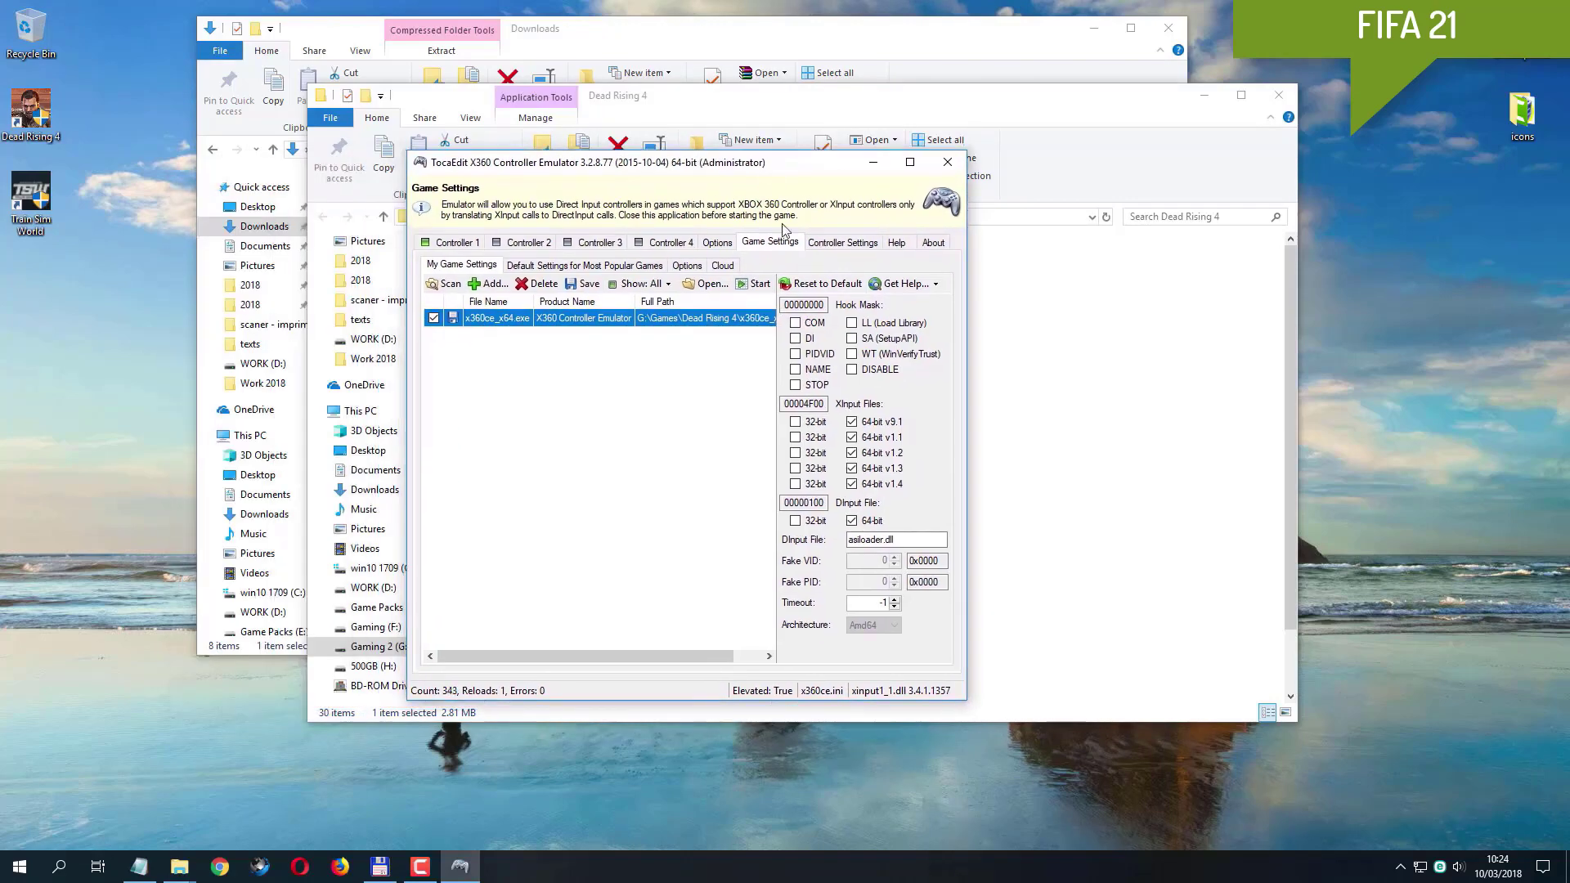
click(949, 161)
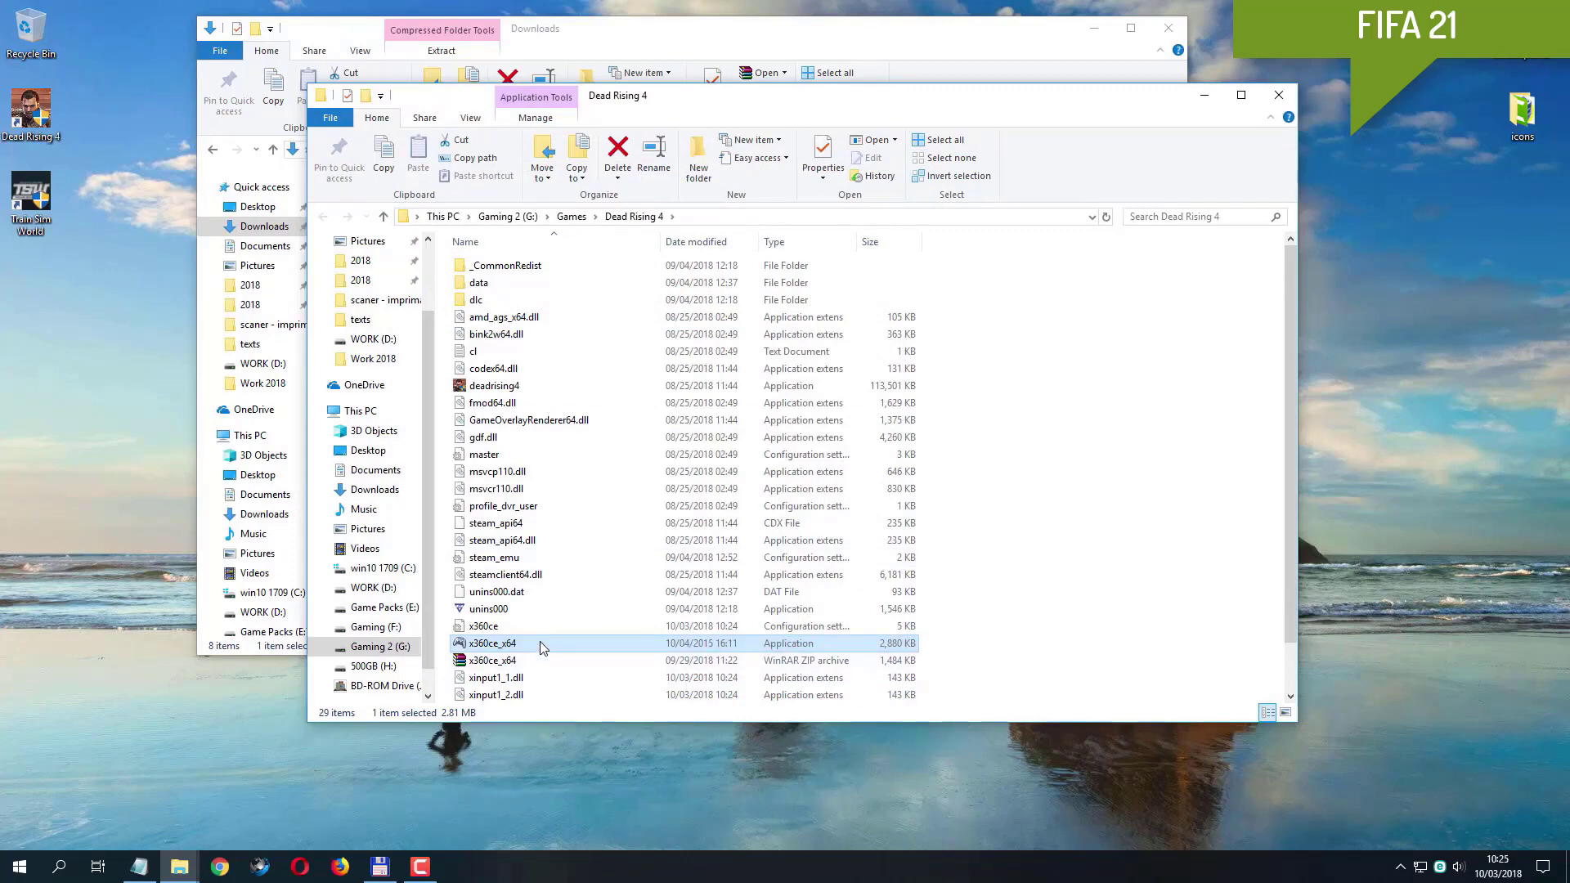
- Relaunch x360ce_x64 as administrator and open its Controller Settings, keeping "deadrising4.exe: Dead Rising 4" as the program
right_click(540, 641)
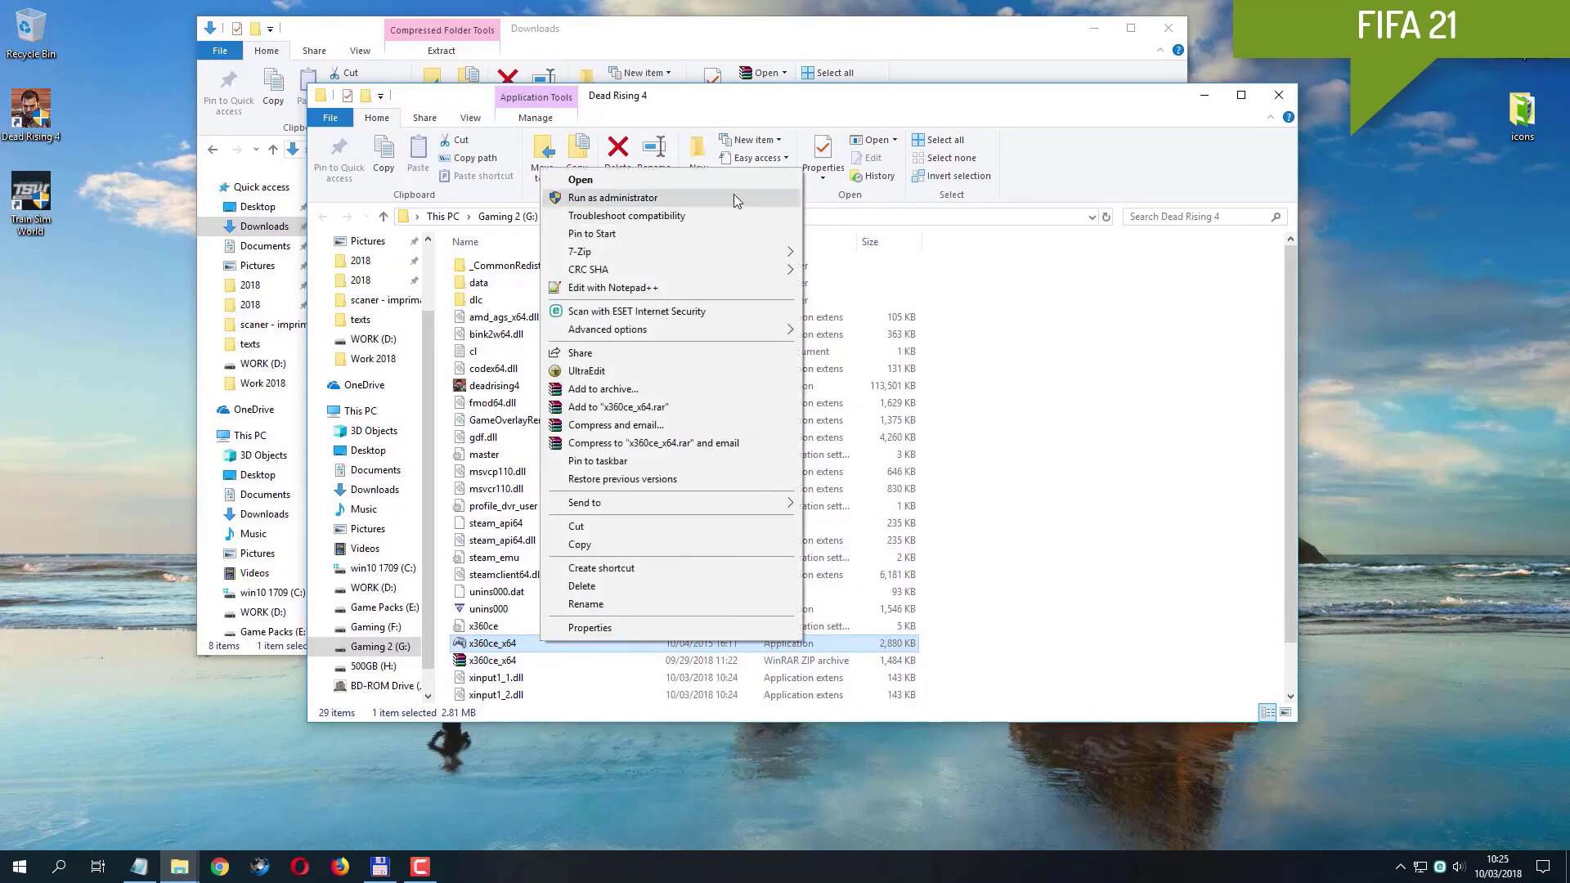
click(729, 198)
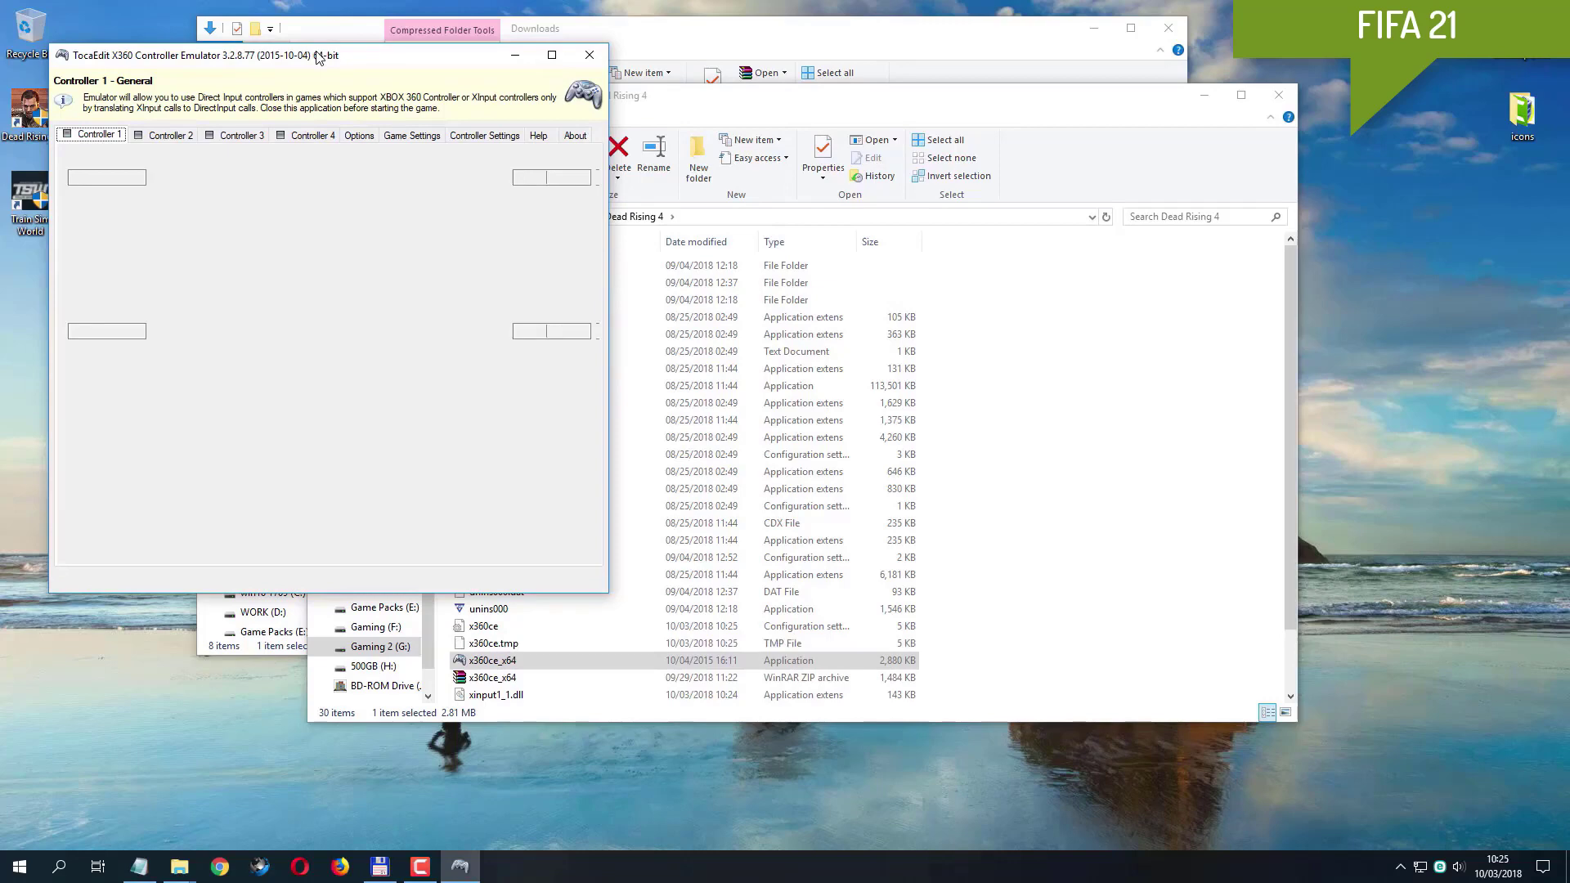
drag(318, 56, 641, 139)
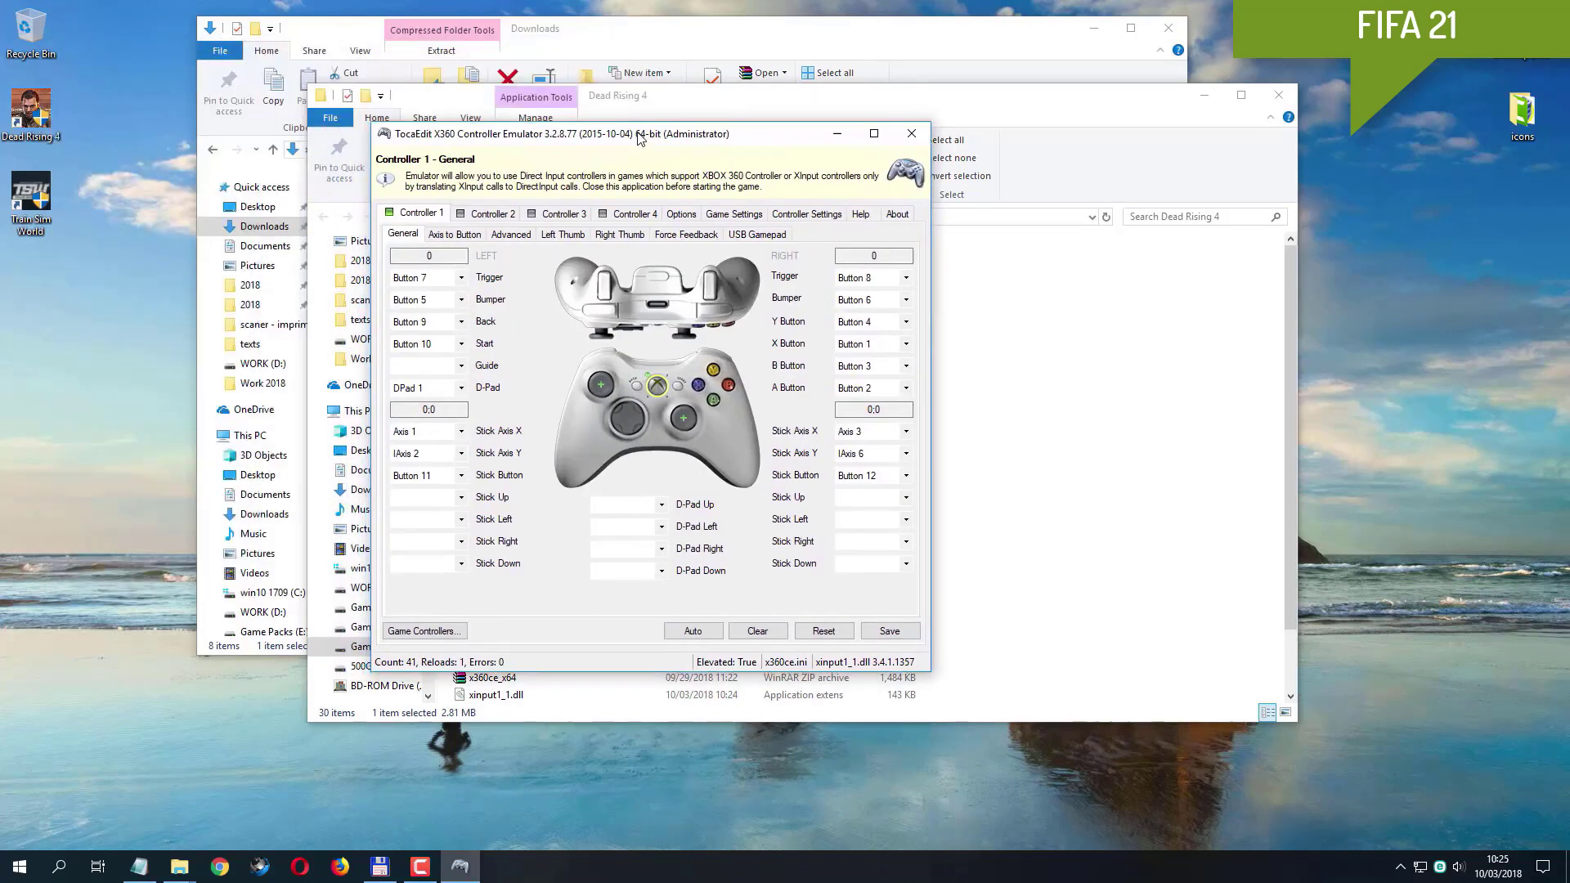
click(792, 213)
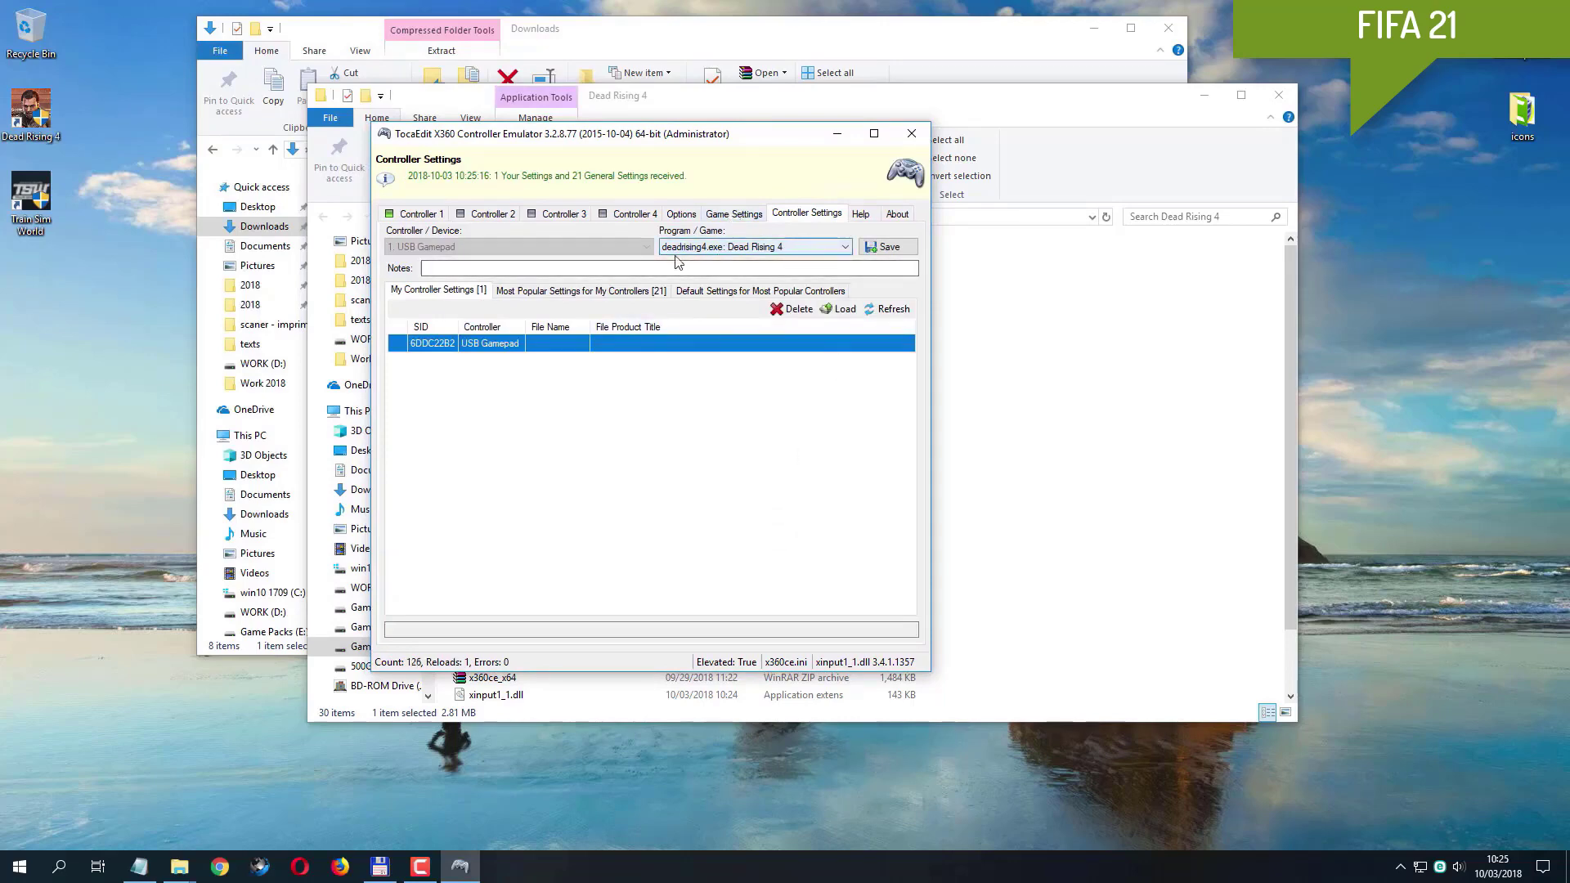
click(849, 248)
click(850, 249)
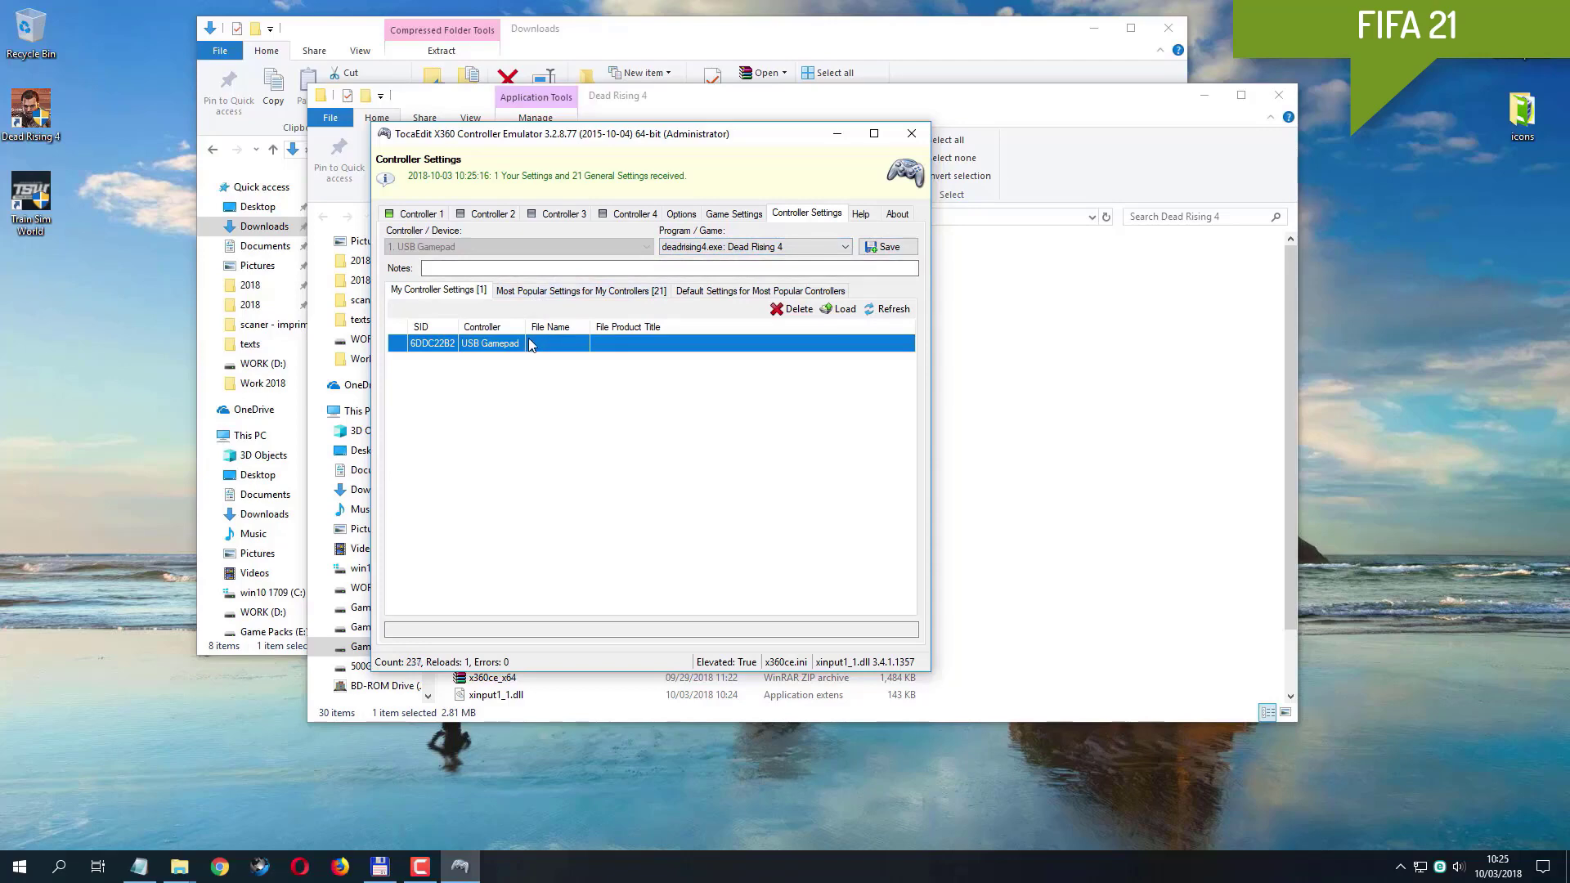
- Load the "XBOX 360 Controller for Windows" setting with the most users from the most popular settings into the USB Gamepad
click(544, 296)
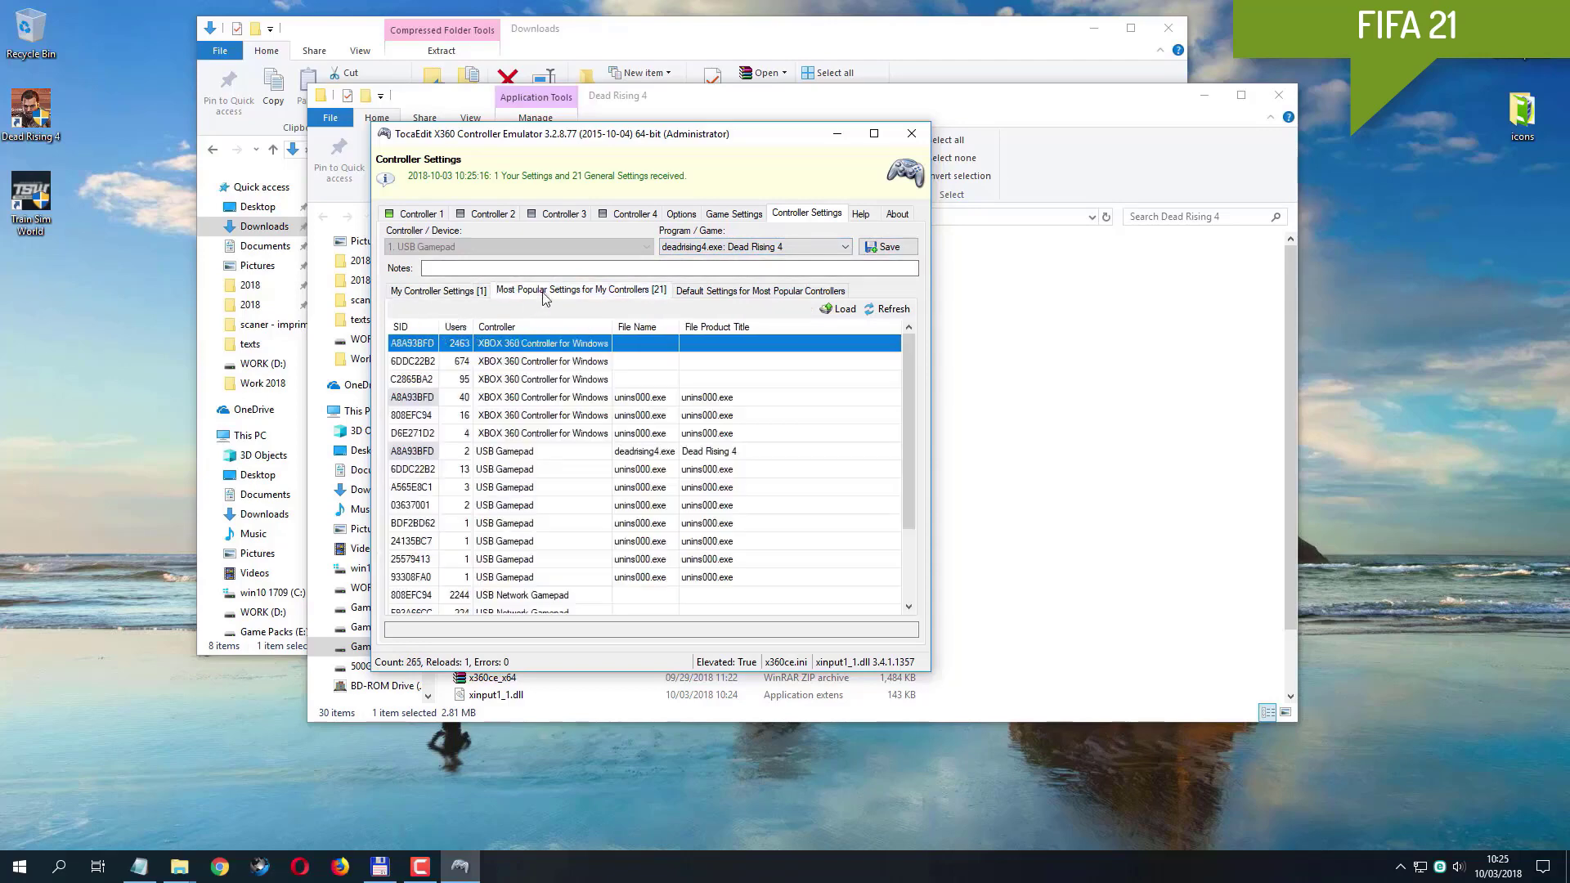
click(732, 296)
click(570, 296)
click(837, 310)
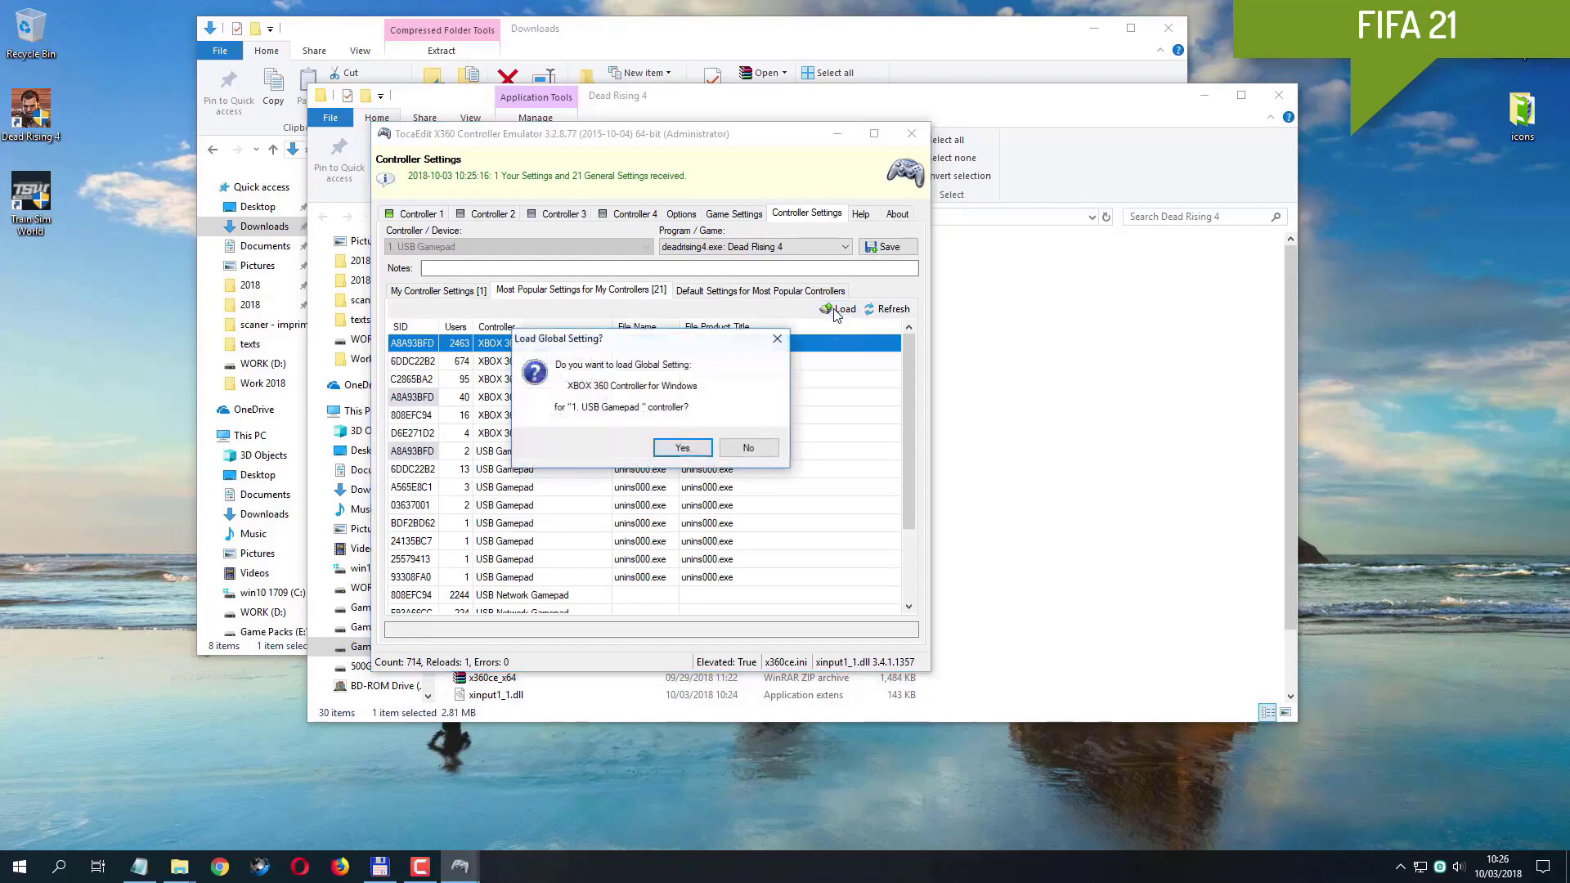
click(682, 449)
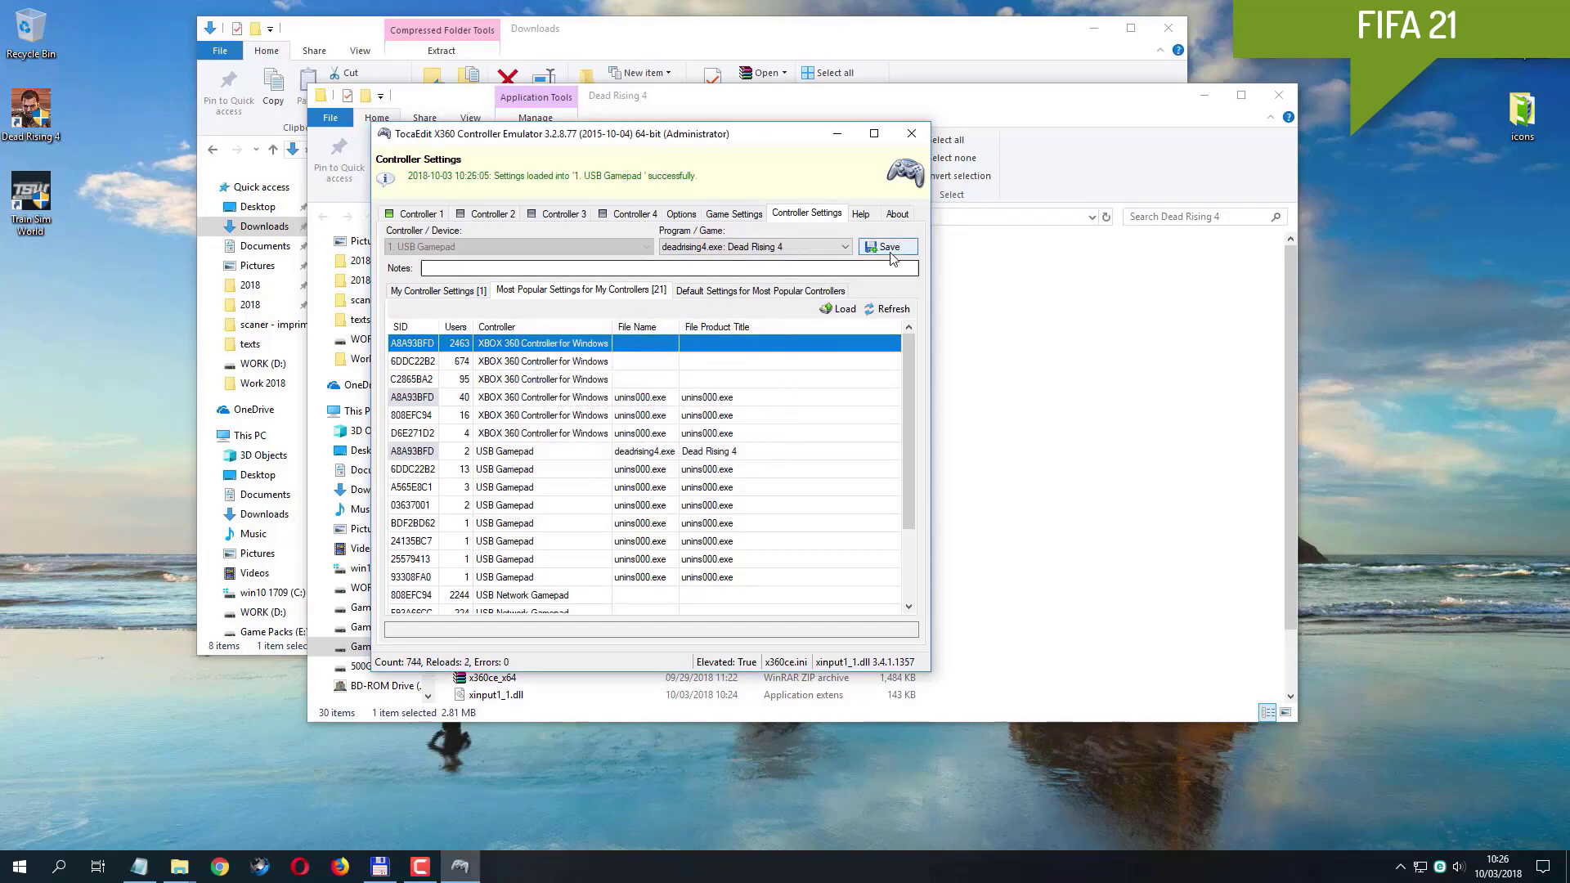
- Save the loaded USB Gamepad settings for "deadrising4.exe: Dead Rising 4" and close the emulator
click(900, 254)
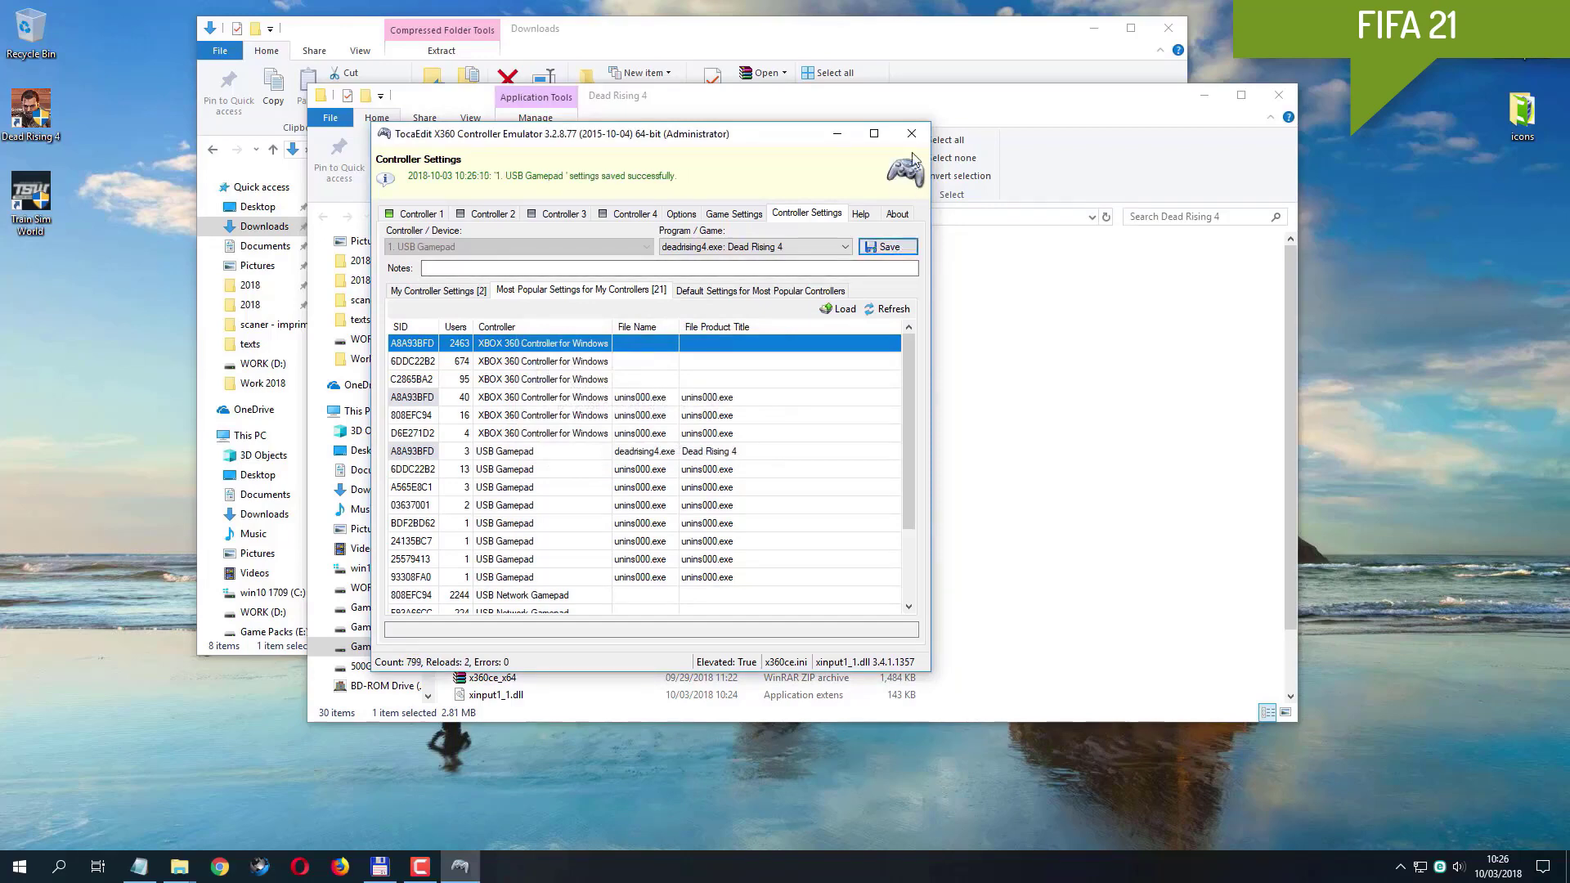
click(720, 214)
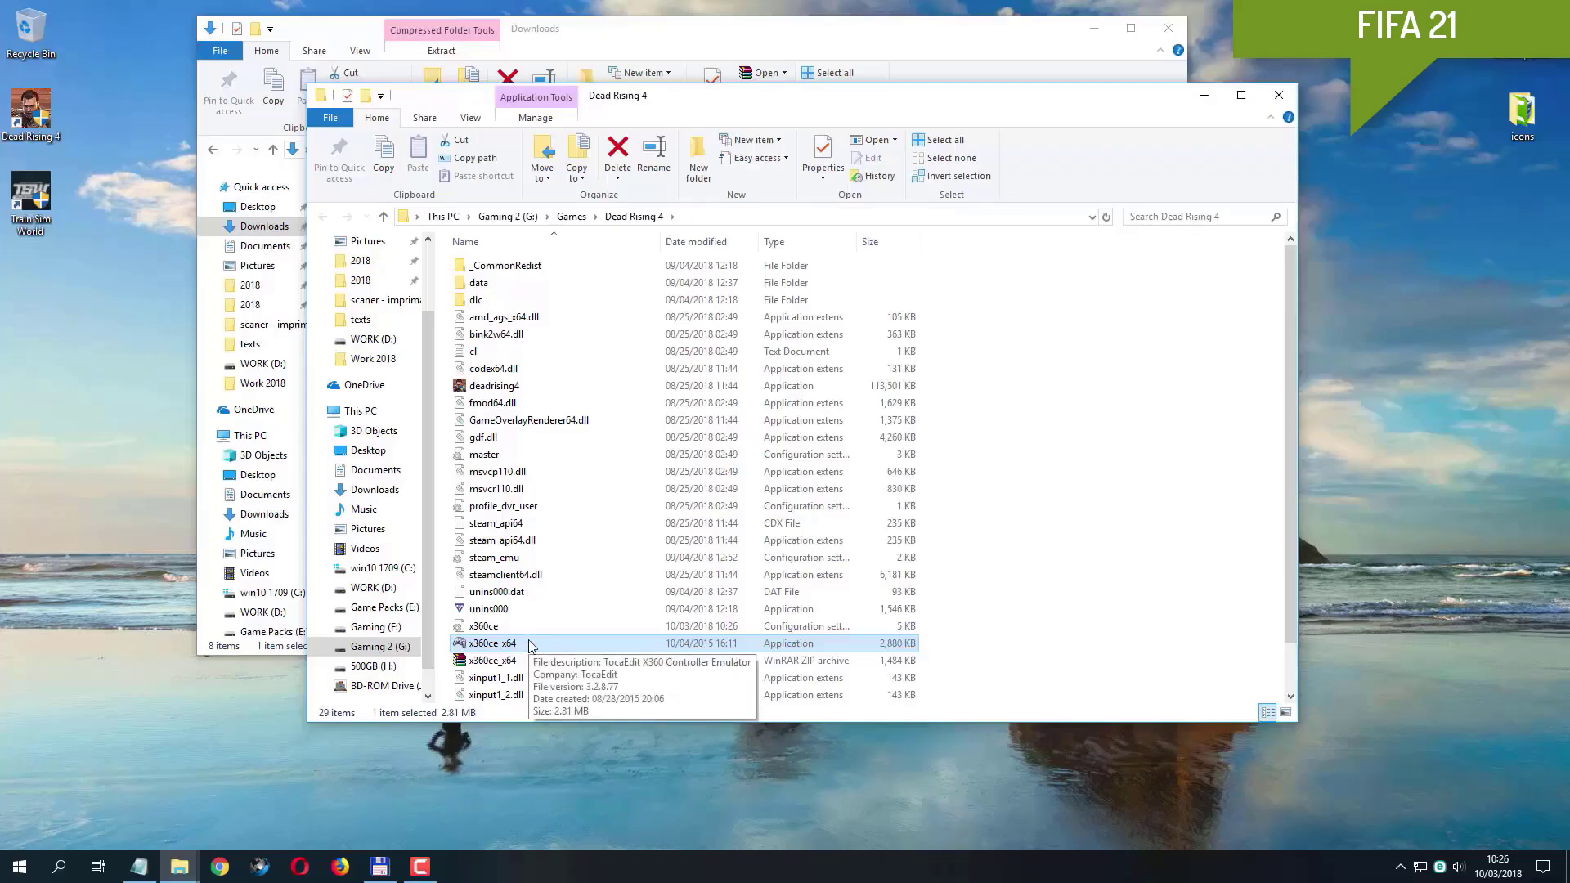
- Run x360ce_x64 from the Dead Rising 4 folder as administrator and open its Game Settings
right_click(529, 645)
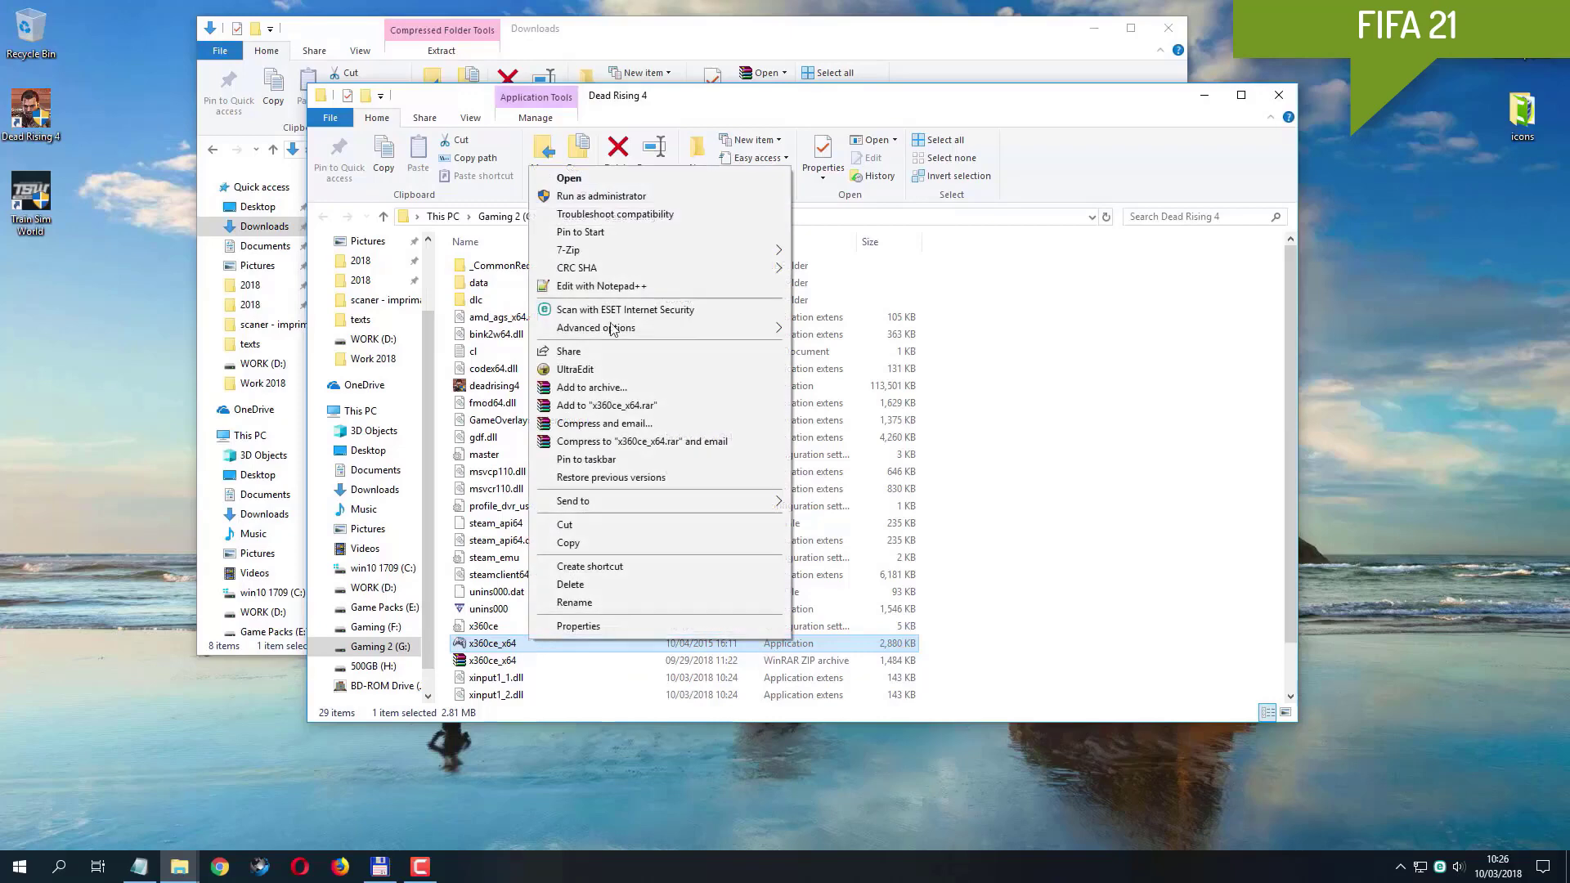
click(623, 198)
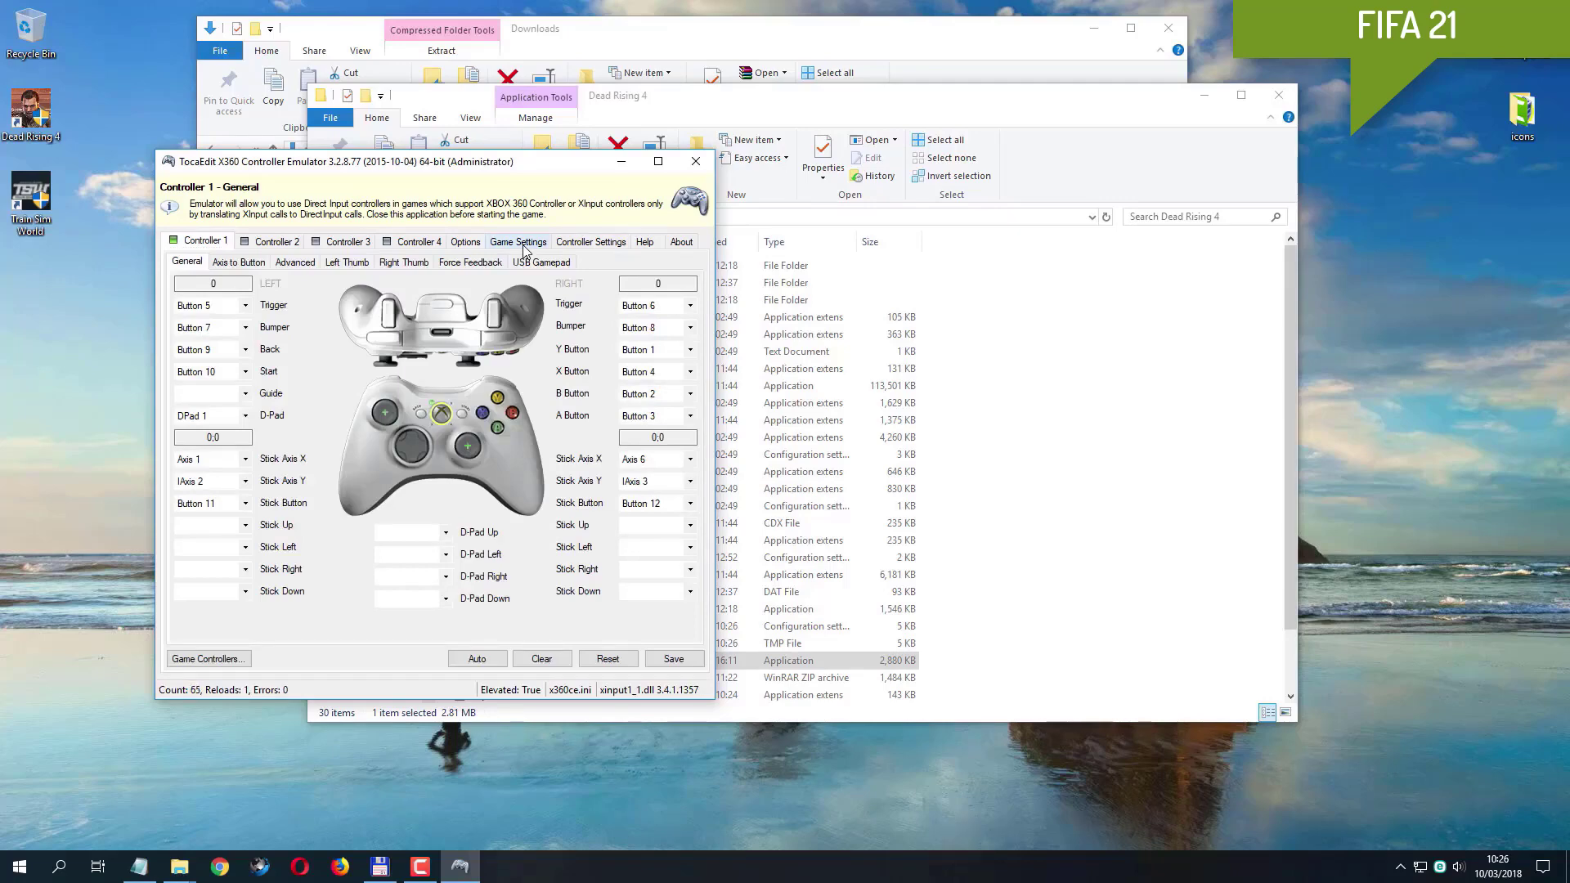
click(524, 248)
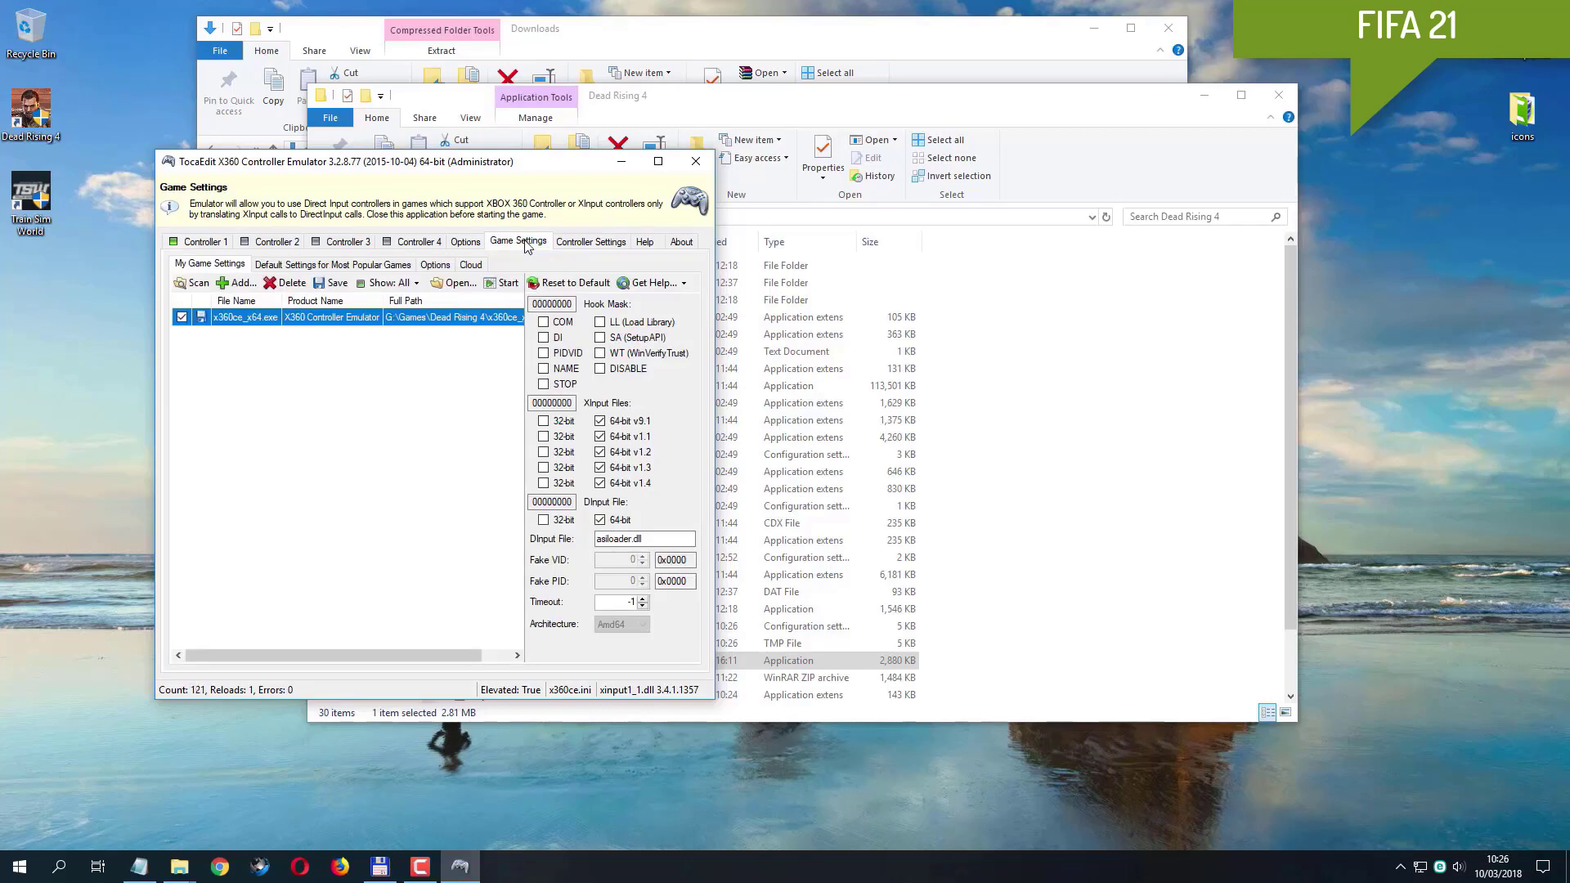
- Switch the XInput files v9.1, v1.1, v1.2, v1.3 and v1.4 and the DInput file of x360ce_x64.exe from 64-bit to 32-bit
click(543, 420)
click(544, 436)
click(544, 451)
click(544, 467)
click(544, 483)
click(544, 521)
- Enable the COM, DI, PIDVID, NAME, LL (Load Library), SA (SetupAPI) and WT (WinVerifyTrust) hook masks, then save the game settings and close the emulator
click(562, 323)
click(561, 339)
click(565, 354)
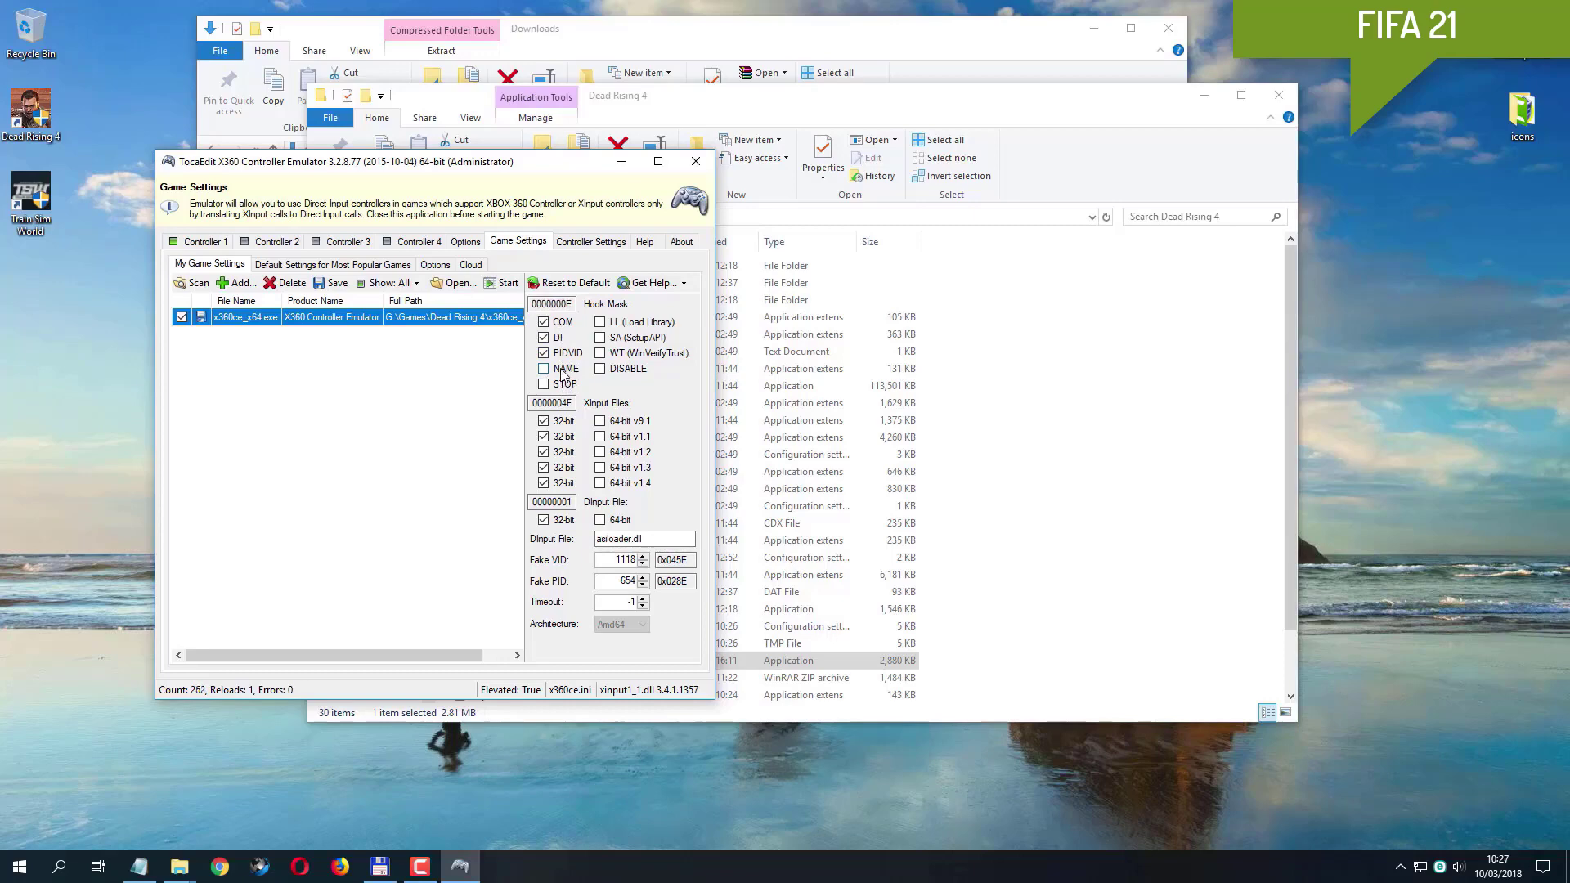
click(562, 372)
click(634, 323)
click(672, 353)
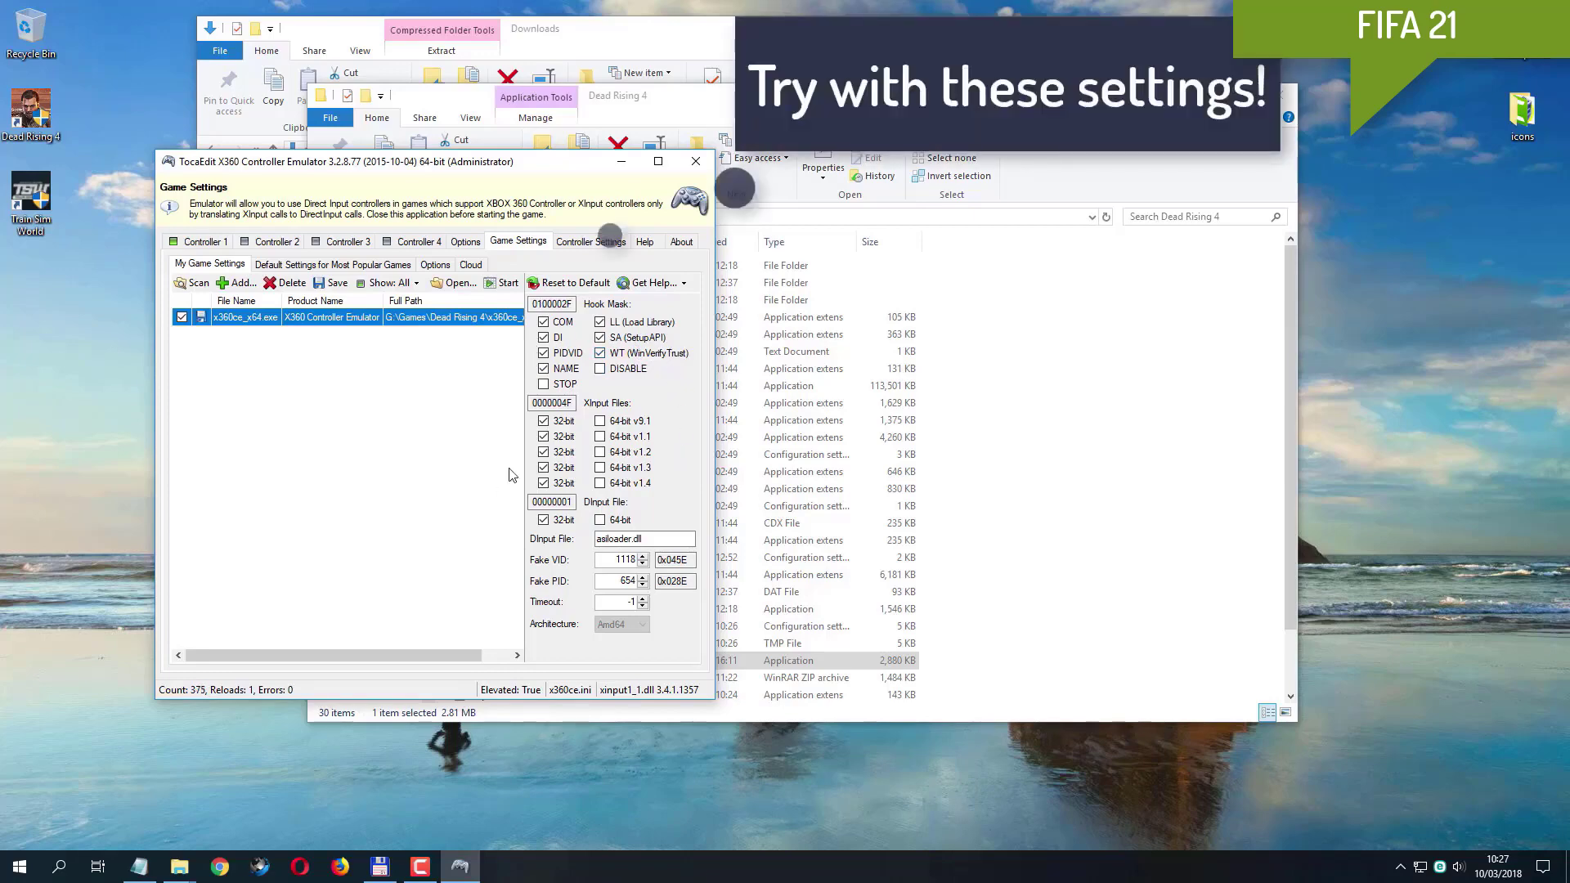
click(333, 285)
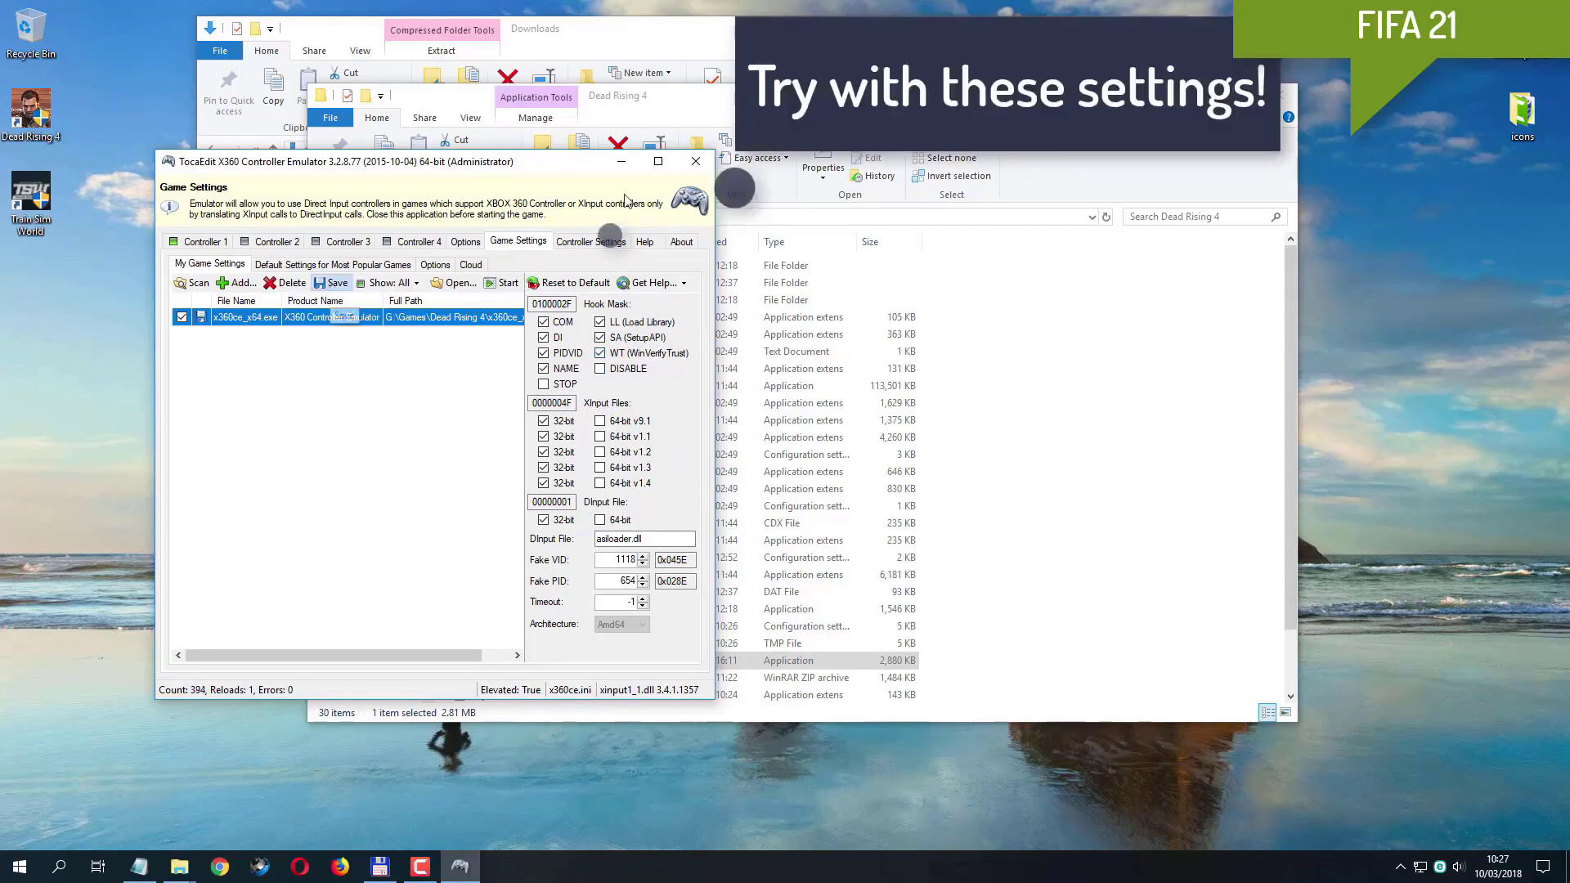
click(697, 168)
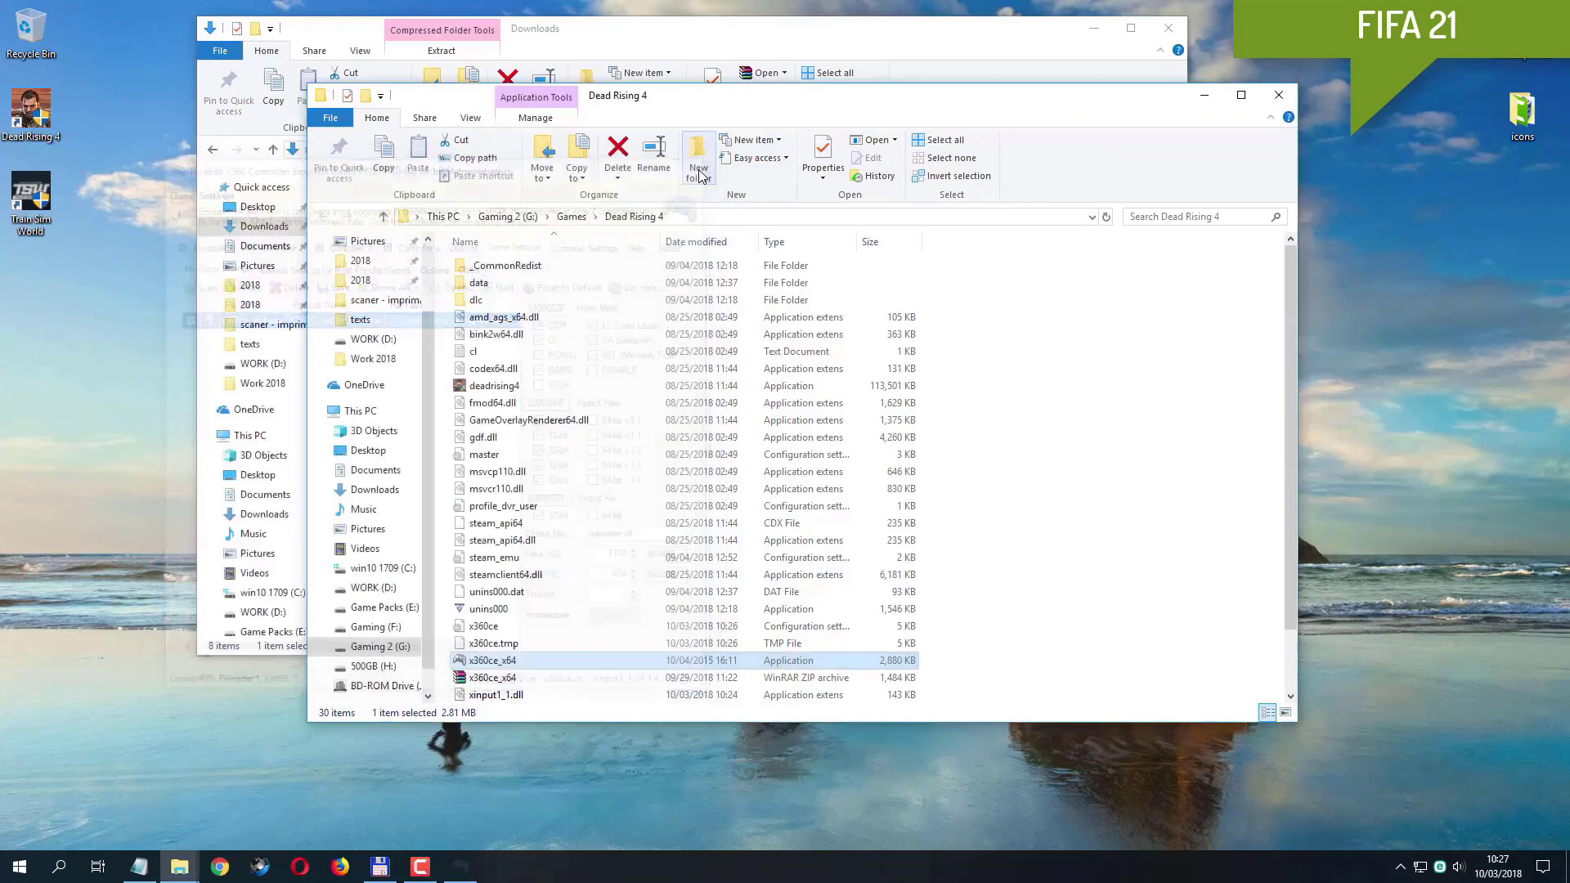